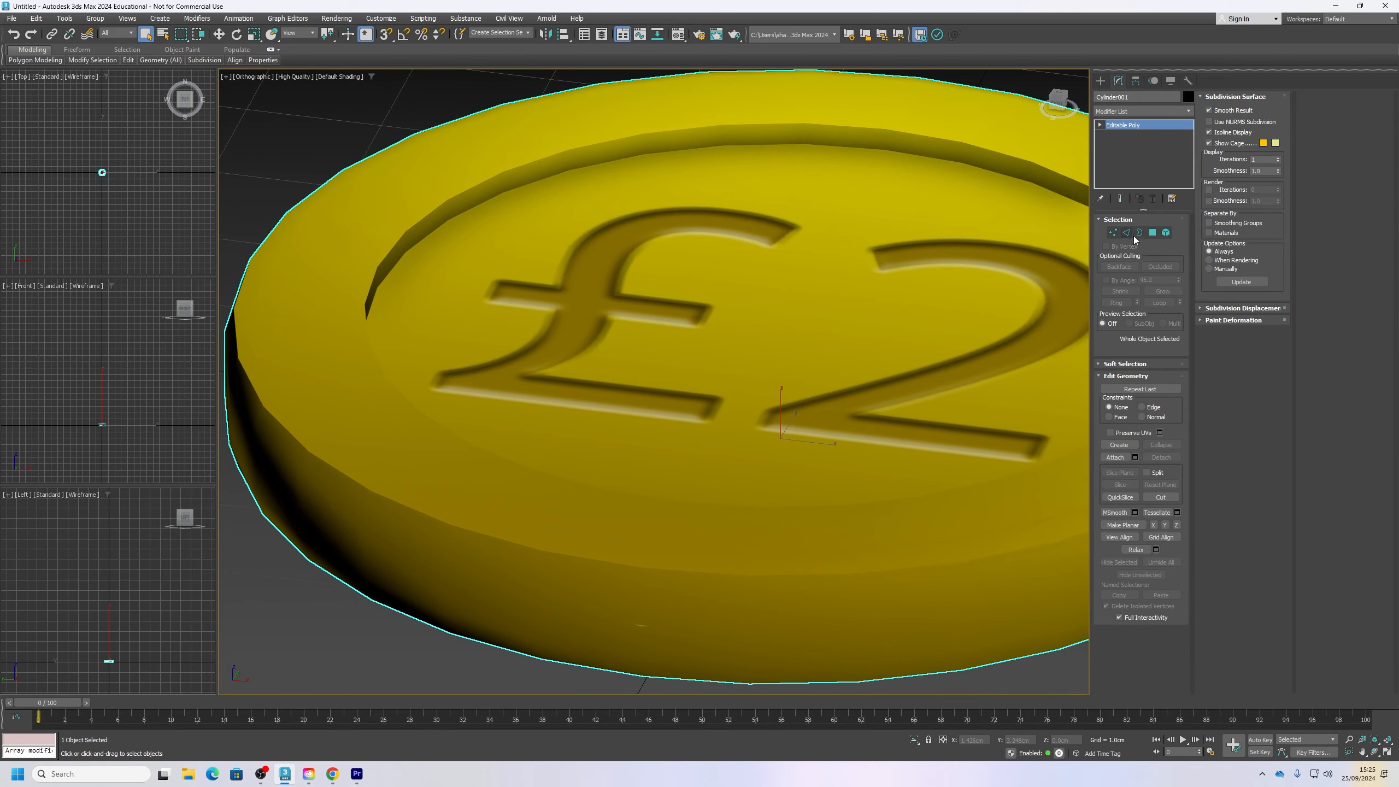
Step: Select a single polygon on the front of the coin's raised rim to inspect its smoothing
click(1152, 232)
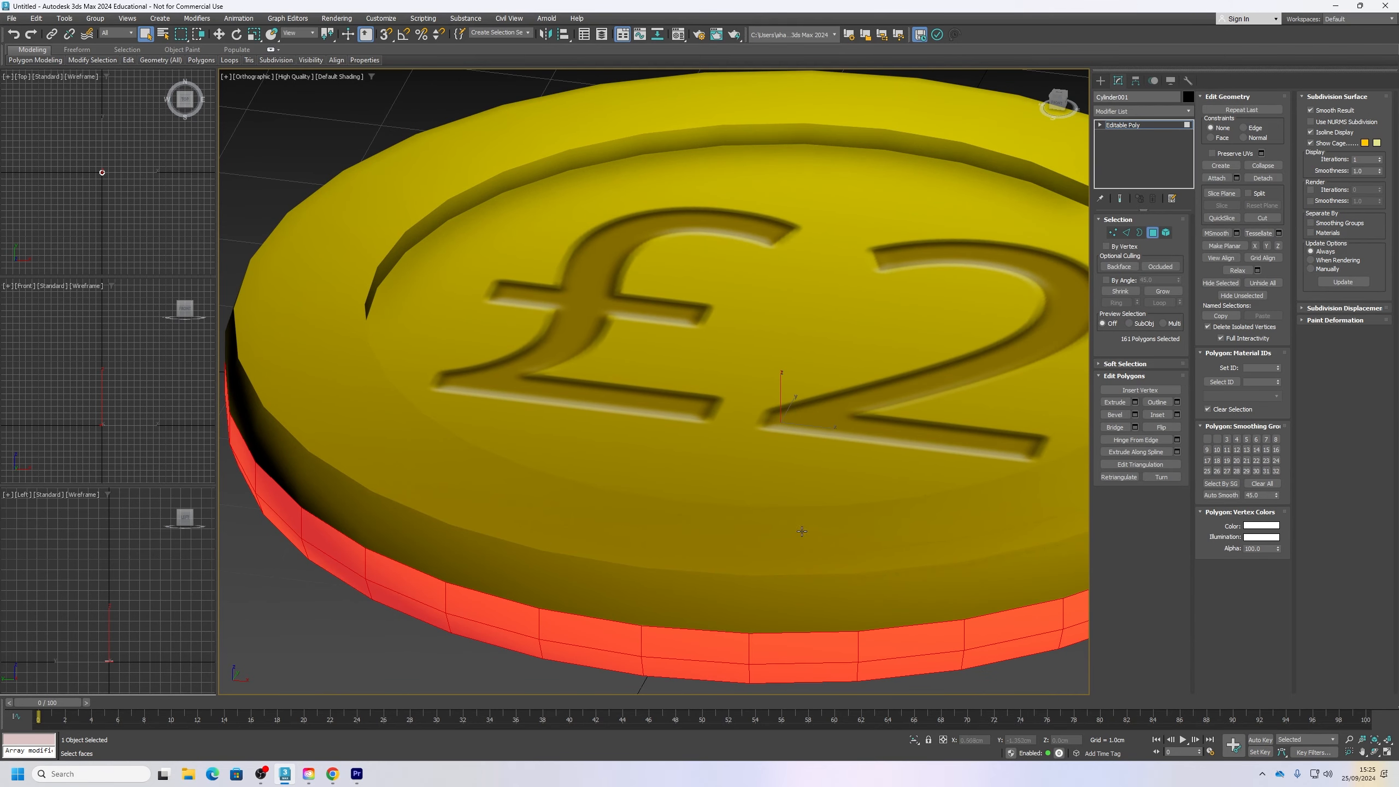
click(736, 547)
scroll(681, 468, up, 4)
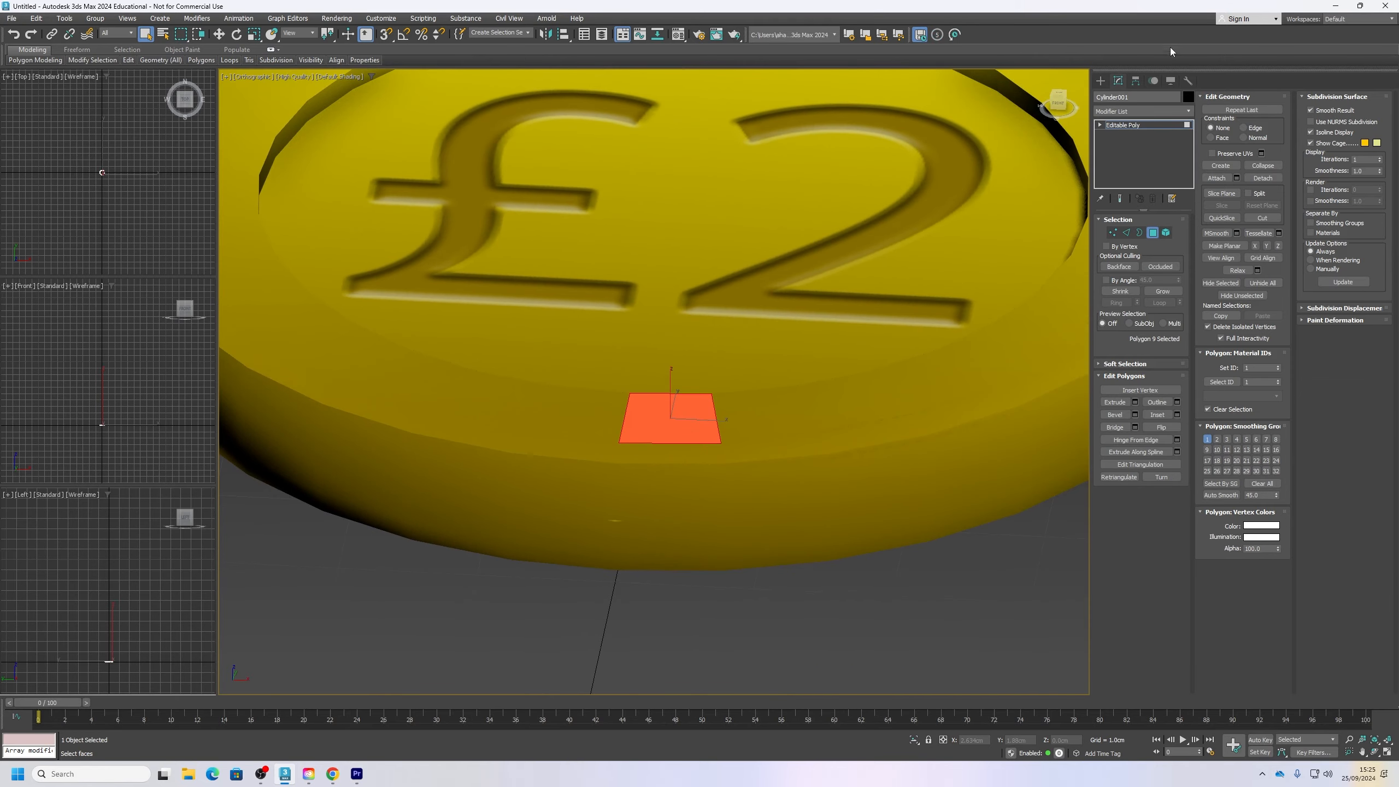
Step: Create a sphere with a radius of about 2.4 cm beside the coin
click(1101, 81)
click(1118, 168)
scroll(703, 378, down, 5)
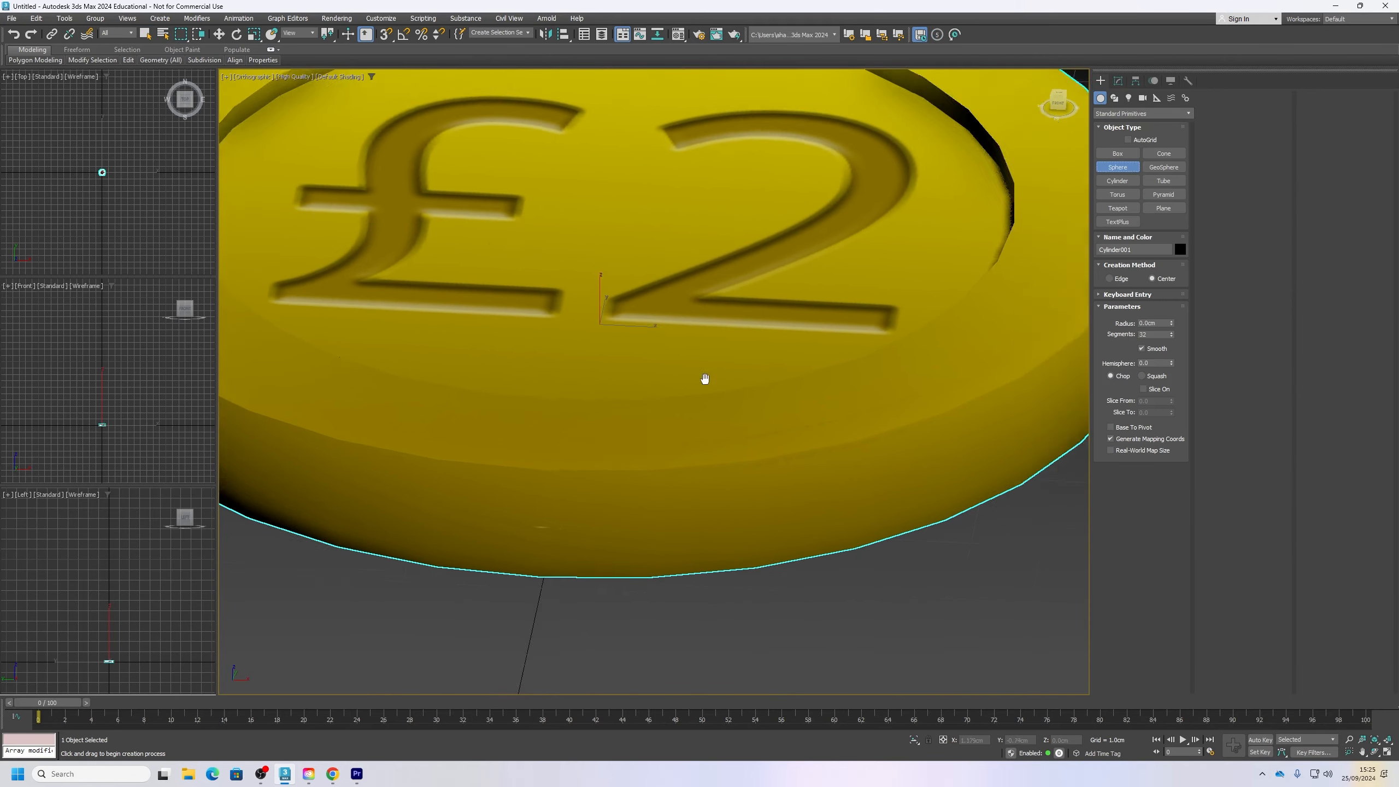
drag(805, 390, 891, 459)
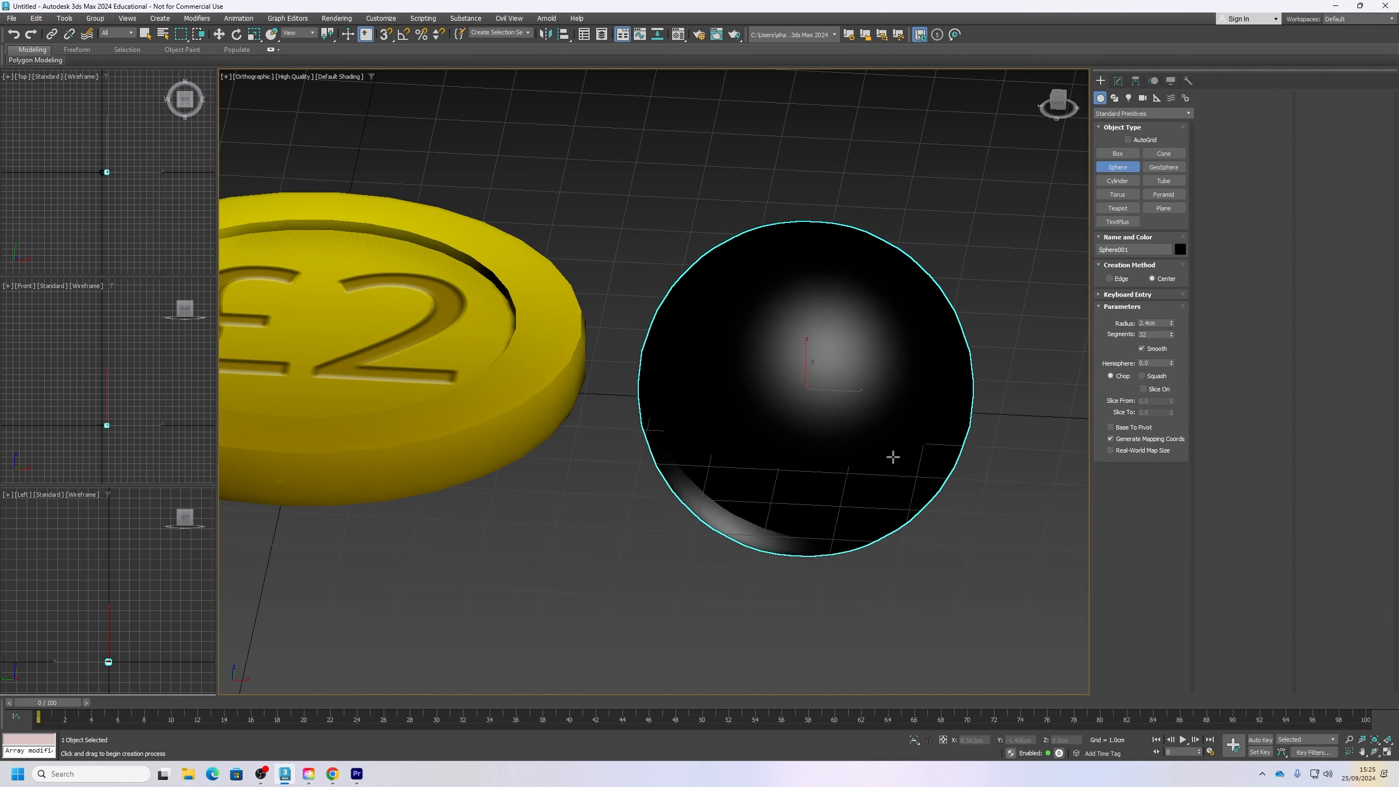
Step: Assign the first default grey material to the sphere
key(m)
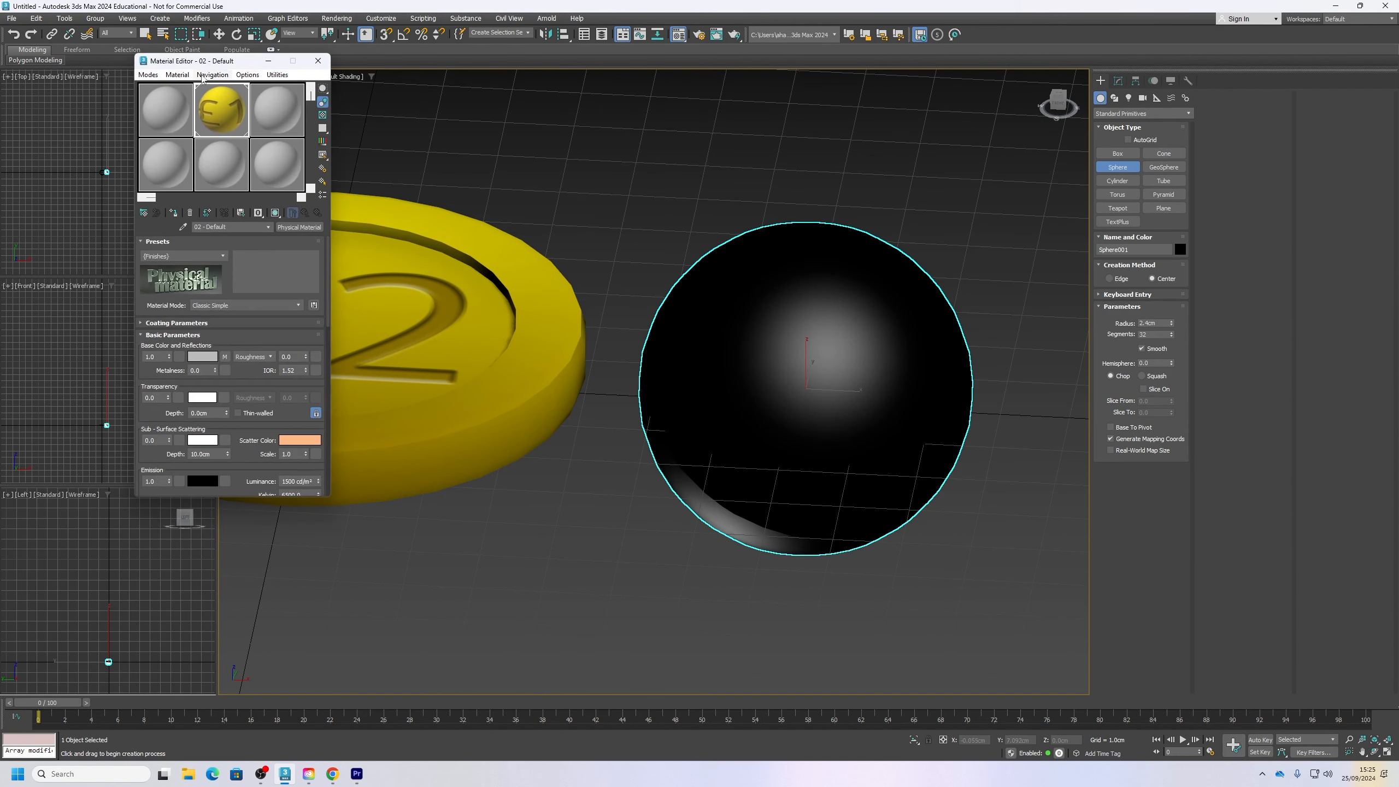
drag(176, 126, 726, 358)
click(318, 60)
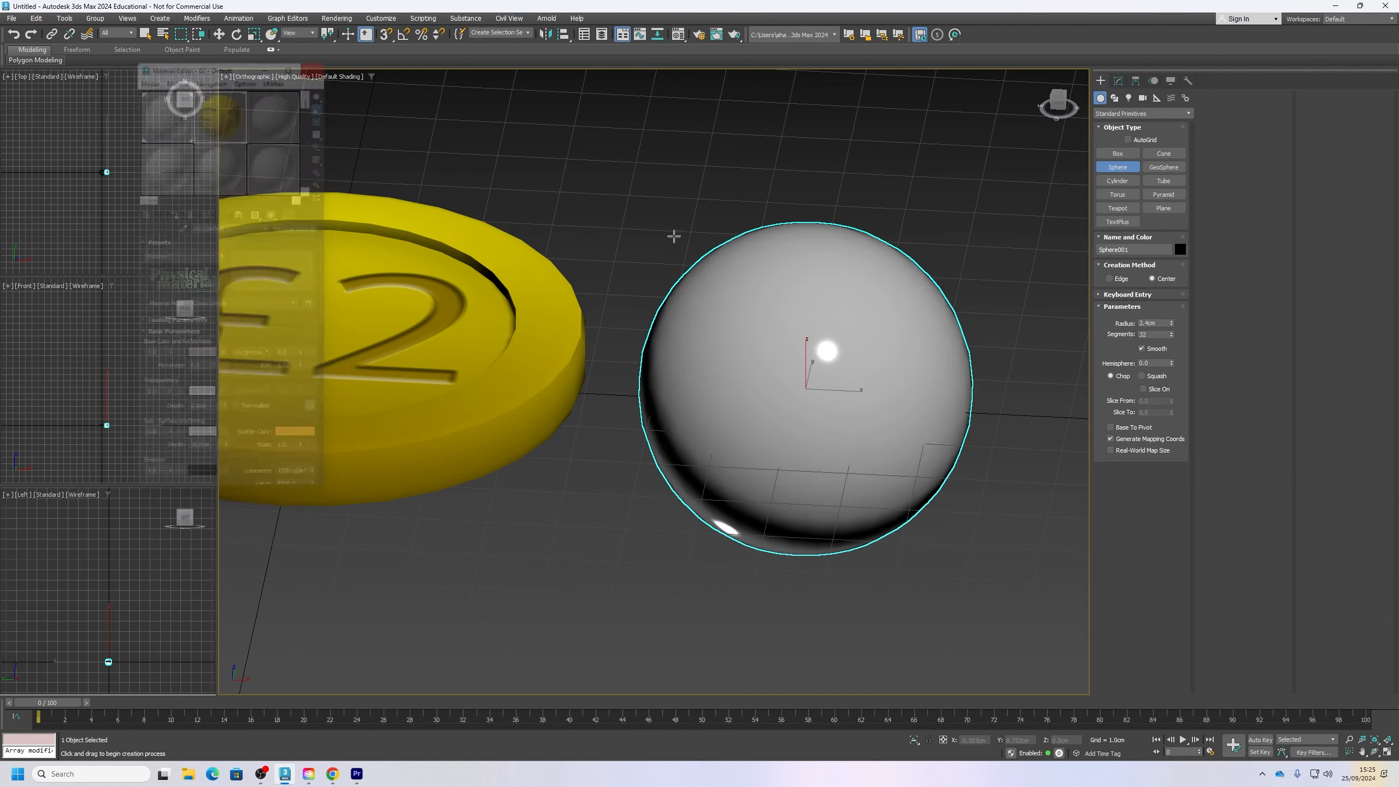
Step: Set the sphere's segments to 8 and turn off its Smooth option to show the facets
middle_drag(983, 358, 830, 372)
alt+middle_drag(830, 373, 881, 341)
drag(1154, 334, 1109, 339)
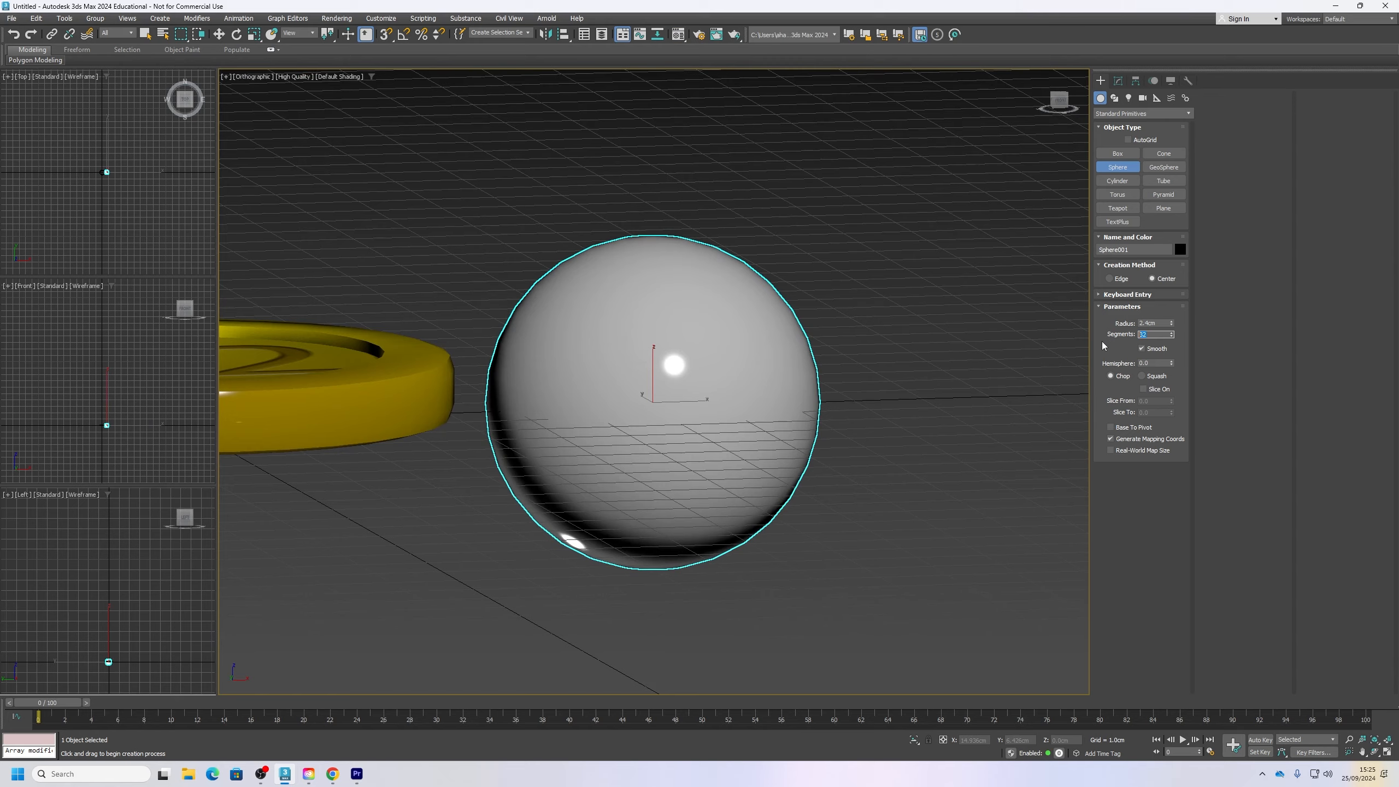
text(8)
key(Return)
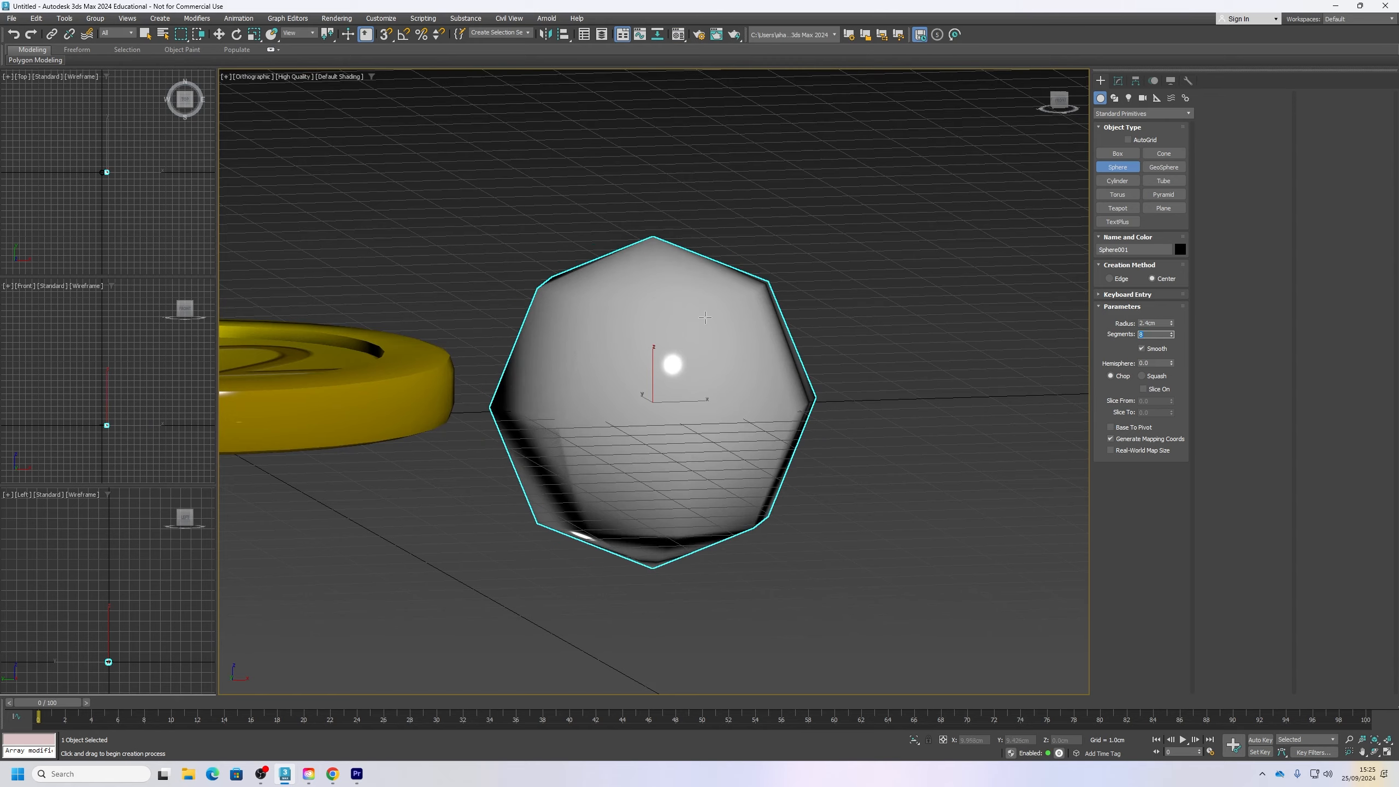
alt+middle_drag(704, 317, 670, 241)
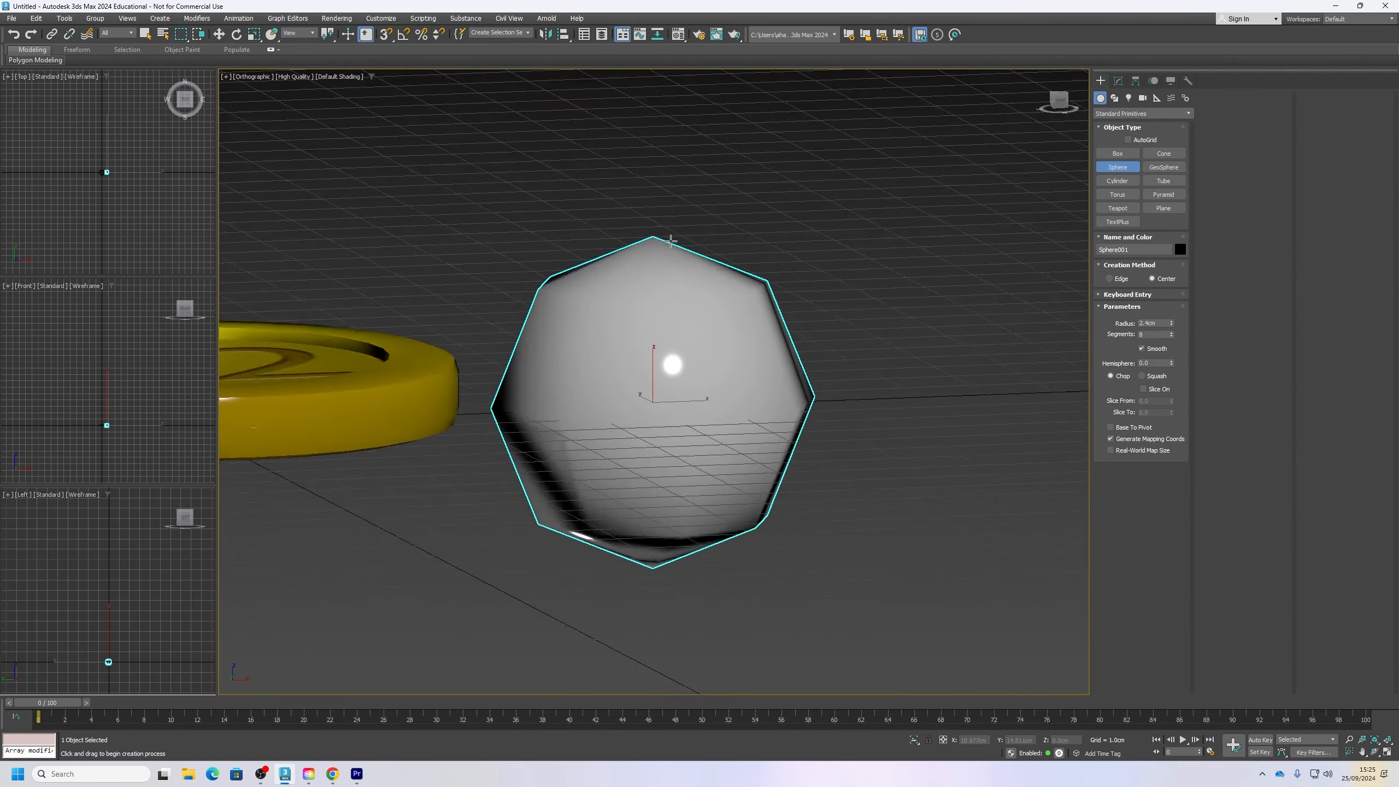
alt+middle_drag(806, 347, 579, 358)
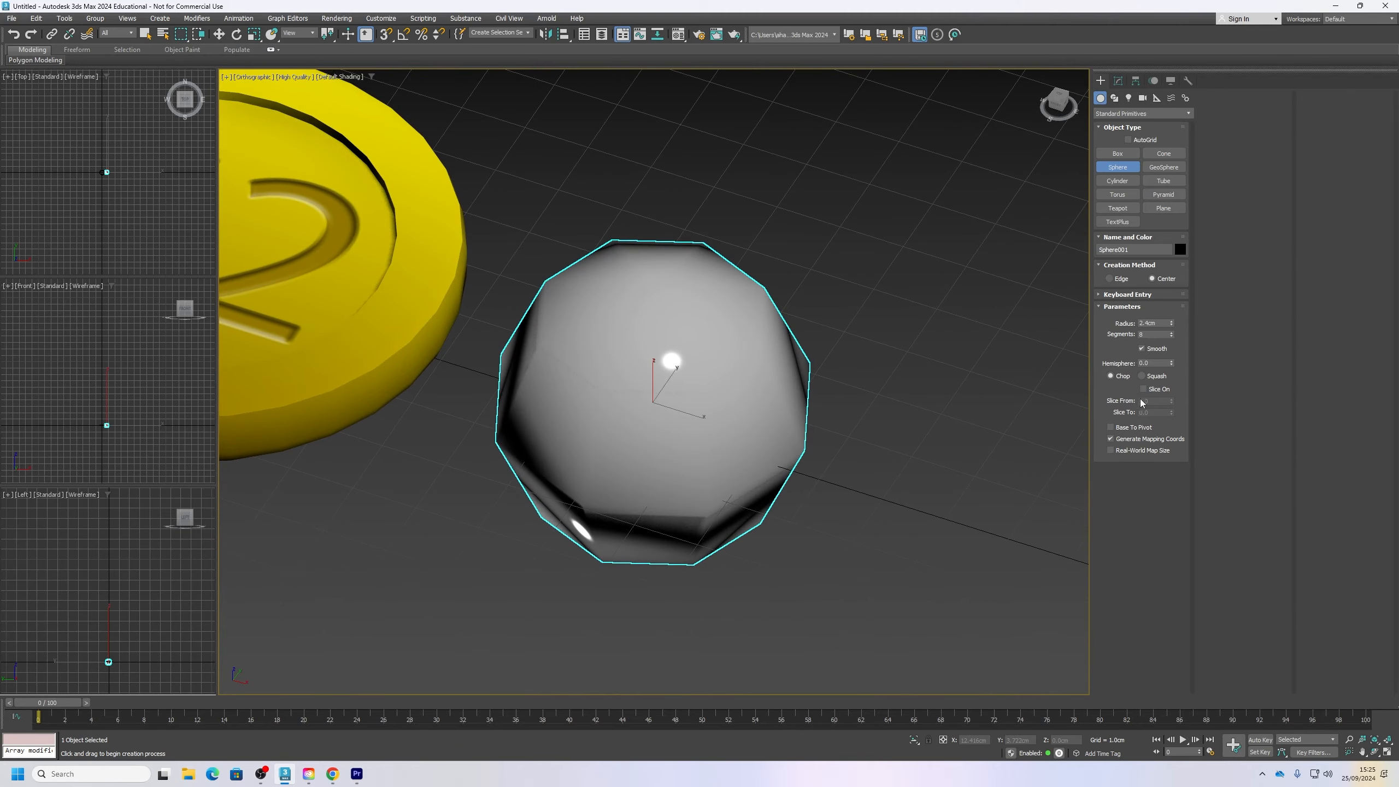
click(1142, 348)
alt+middle_drag(949, 375, 991, 331)
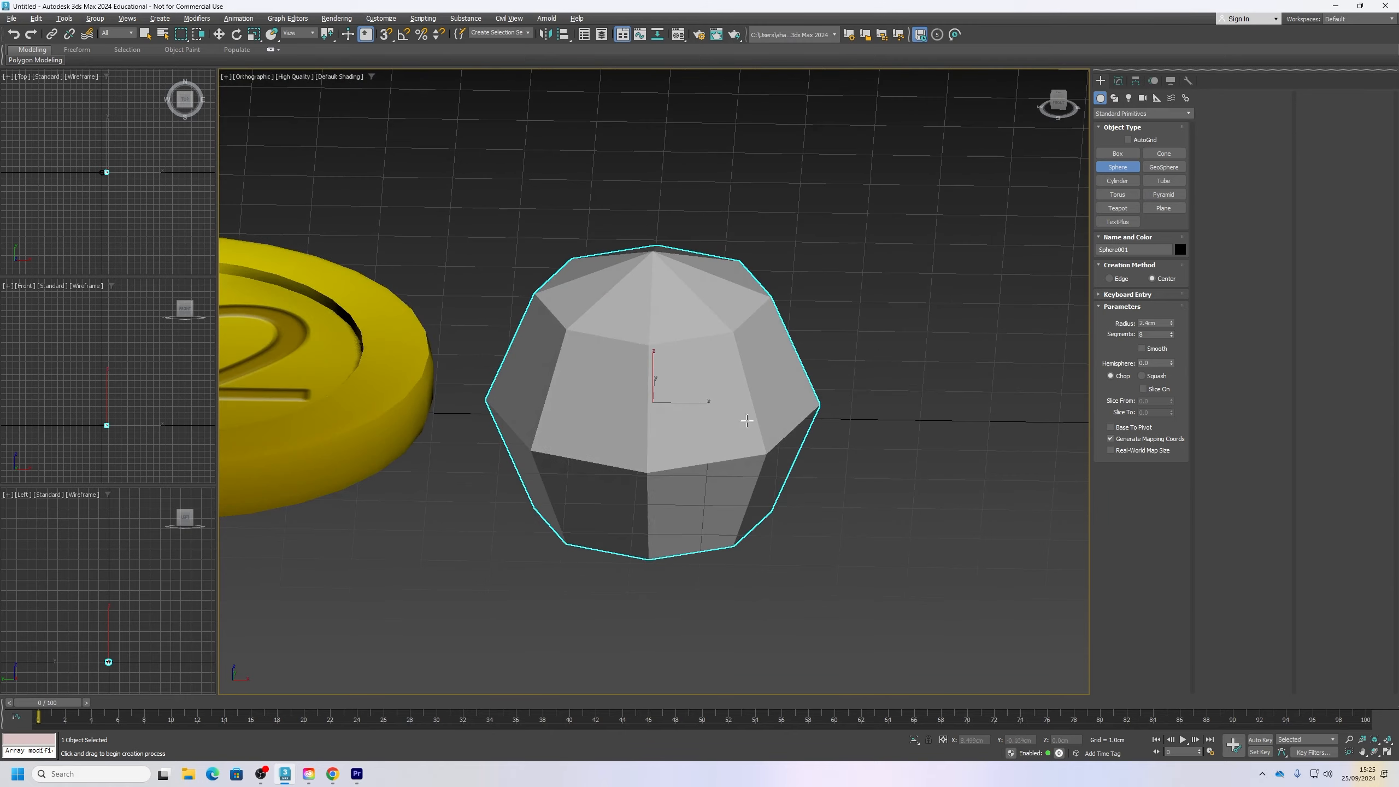
Step: Set the sphere's segments to 64
double_click(1156, 334)
text(64)
key(Return)
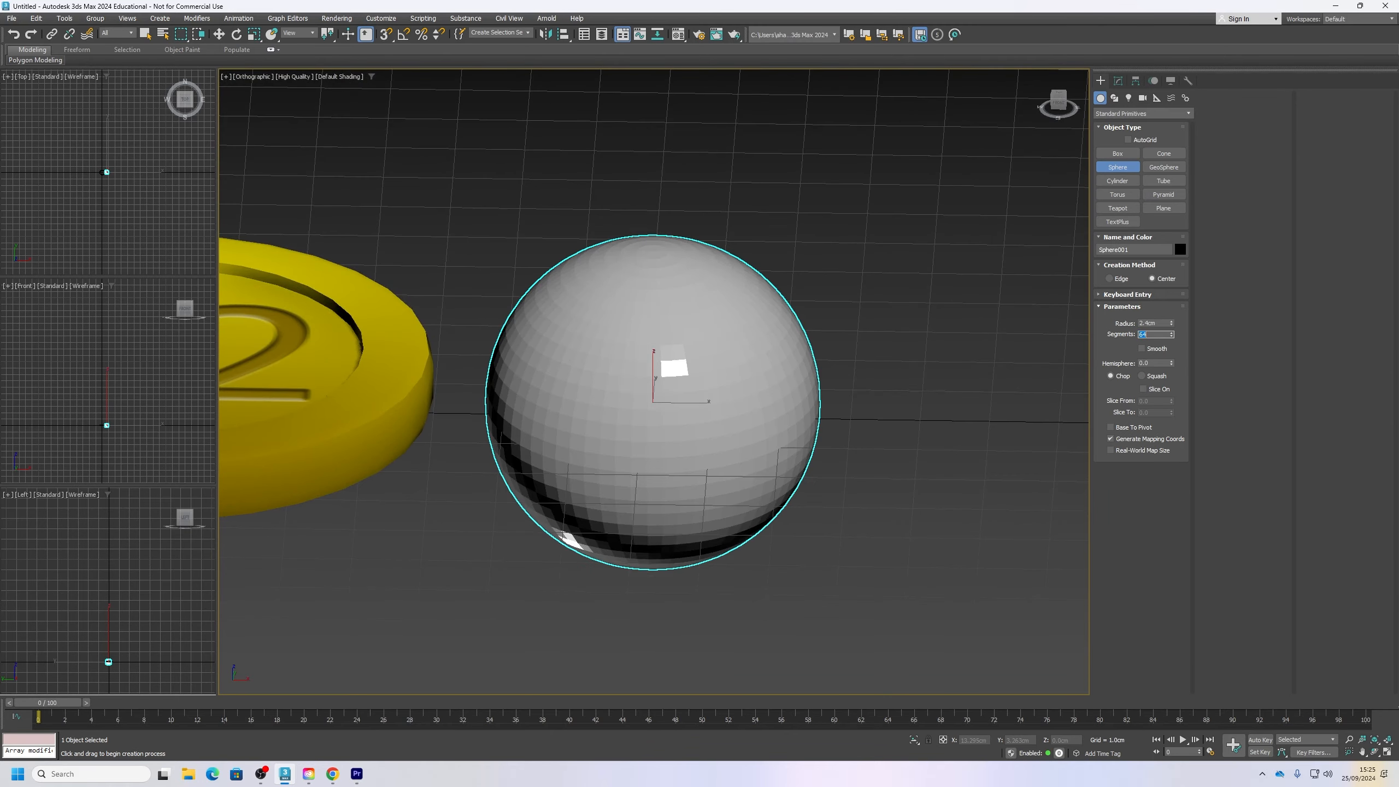
mouse_move(750, 396)
alt+middle_down()
mouse_move(744, 361)
mouse_move(752, 402)
alt+middle_up()
scroll(752, 401, up, 3)
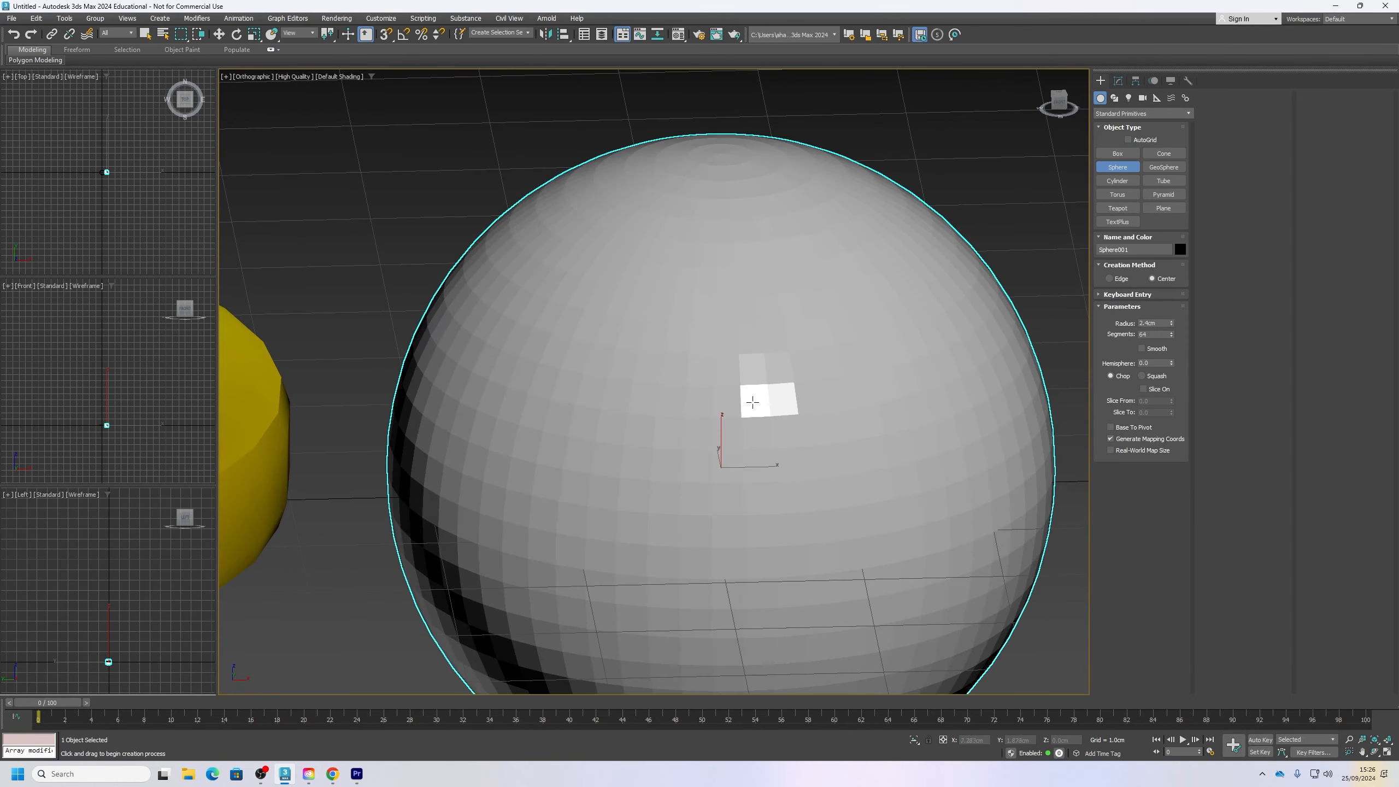
Step: Compare the sphere's shading with Smooth on and off, leaving the Smooth option enabled
click(1142, 349)
click(1141, 349)
click(1141, 348)
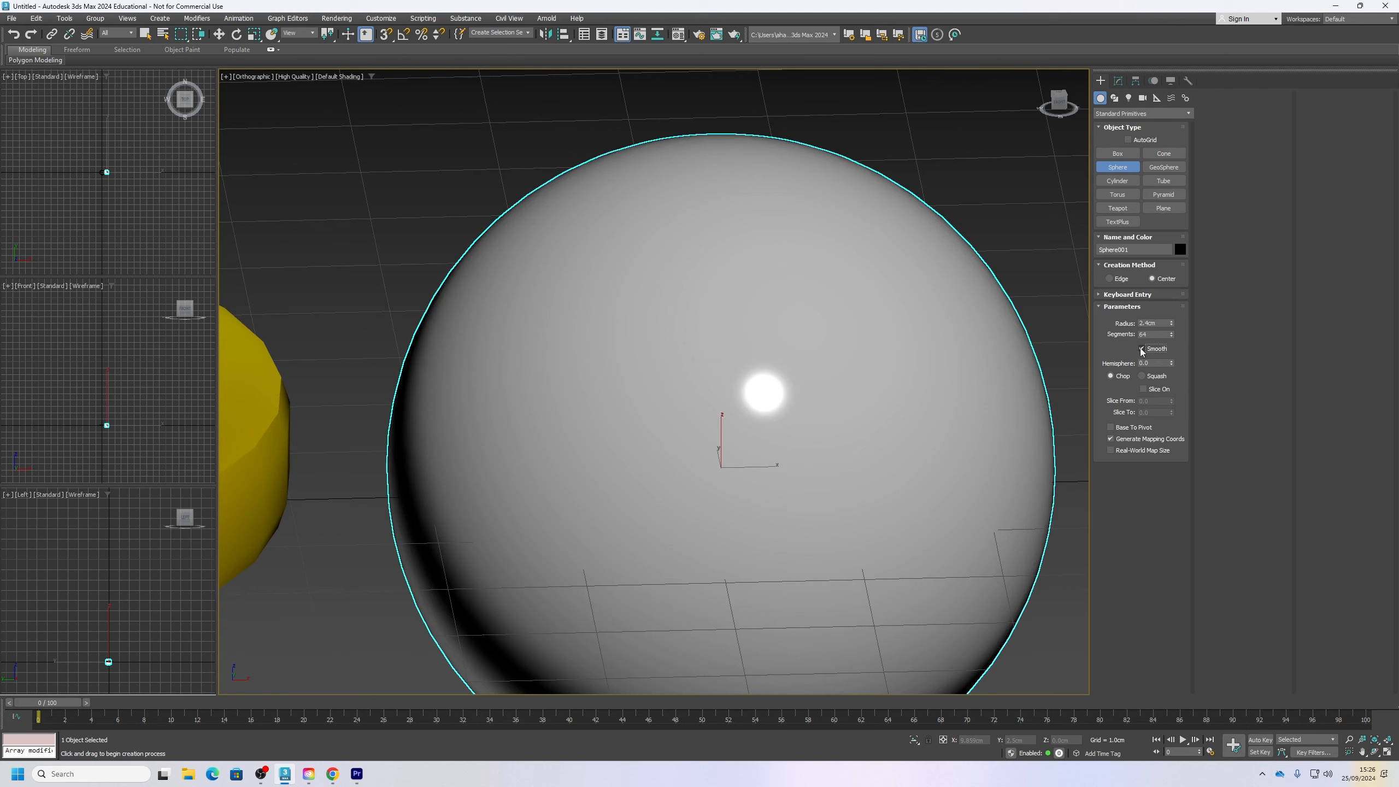
click(1141, 348)
click(1142, 348)
Step: Leave sphere creation, select the coin and enter polygon-level editing of its mesh
middle_drag(733, 347, 819, 284)
scroll(820, 284, down, 2)
middle_drag(331, 330, 714, 368)
alt+middle_drag(832, 500, 843, 441)
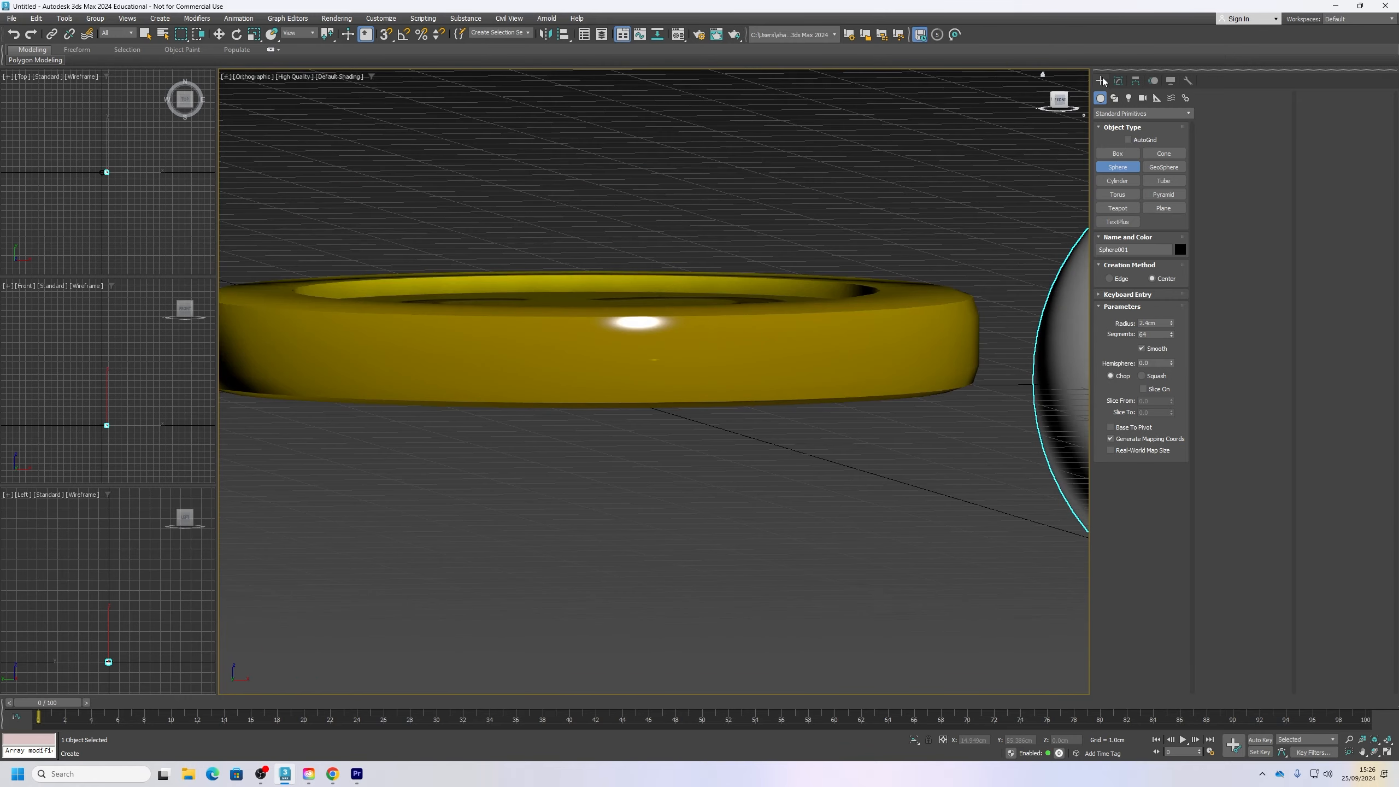
right_click(860, 425)
click(841, 339)
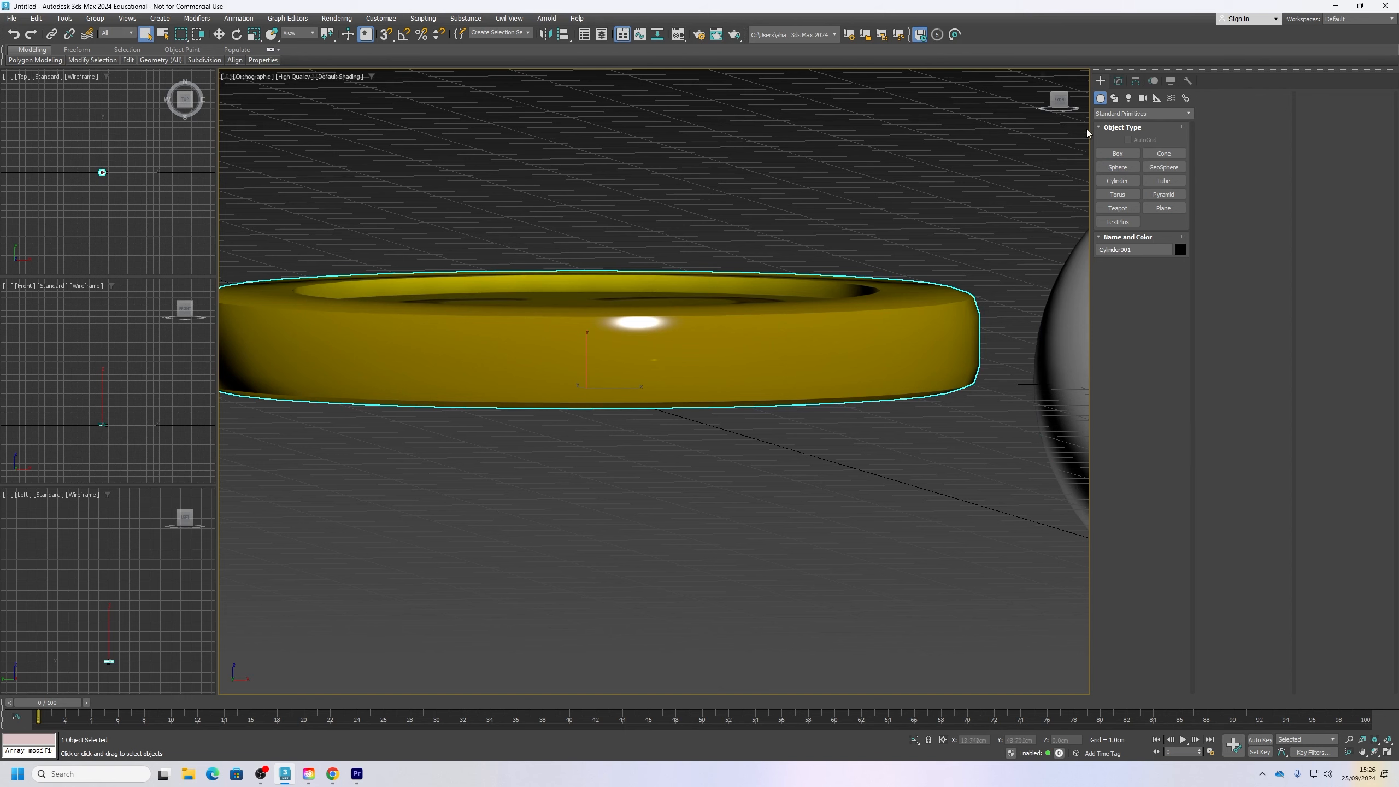
click(1119, 80)
click(1152, 233)
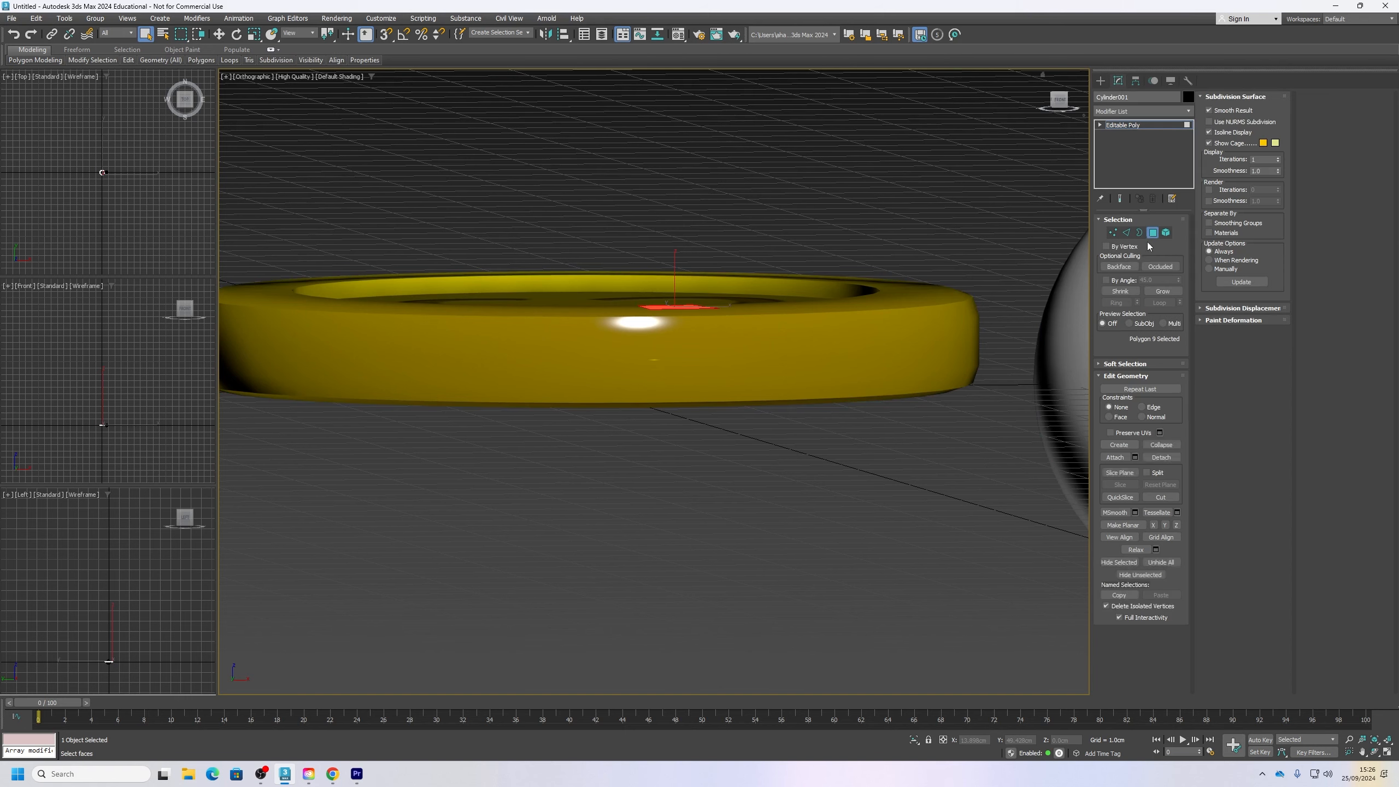
Step: Select all of the coin's polygons and clear their smoothing groups so the coin is faceted
scroll(774, 452, down, 5)
alt+middle_drag(773, 452, 797, 478)
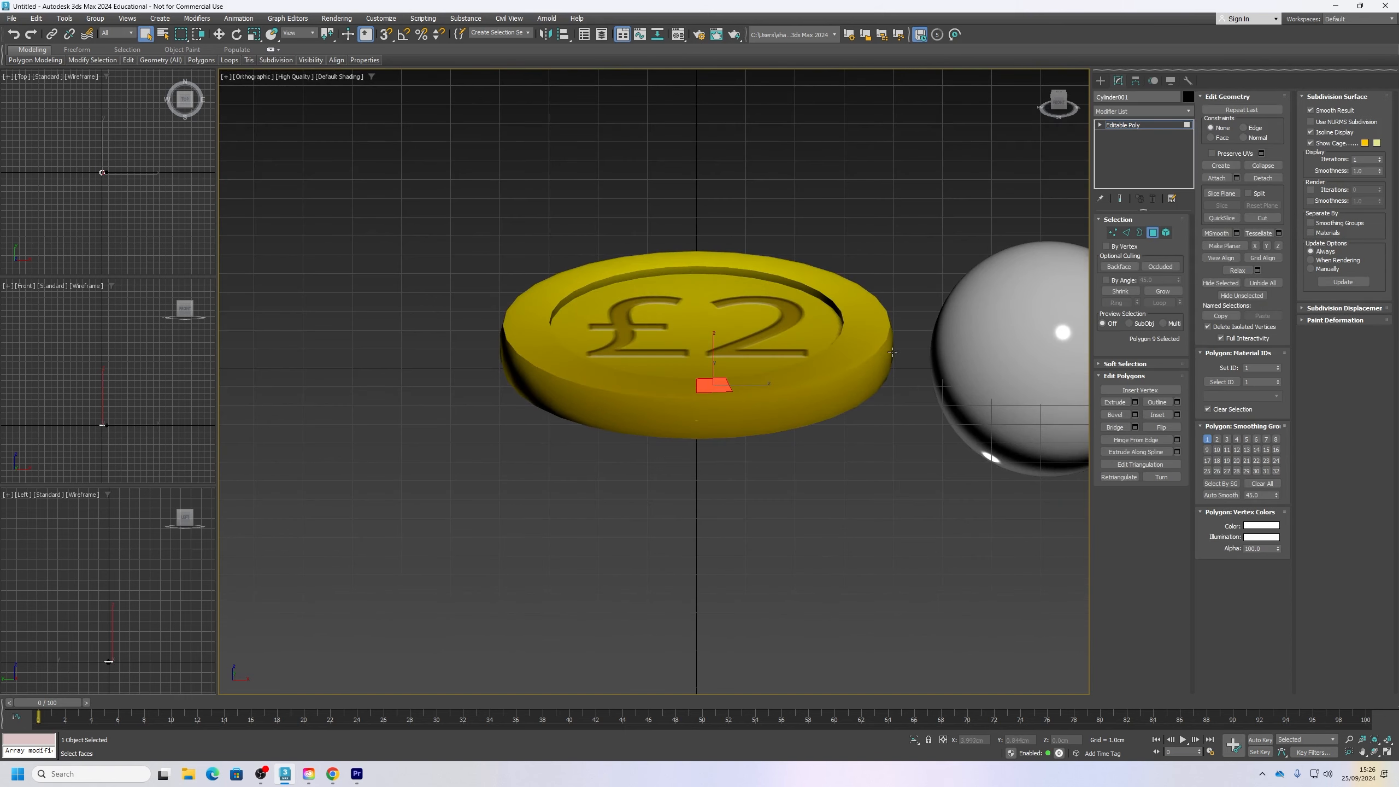
middle_drag(893, 351, 855, 507)
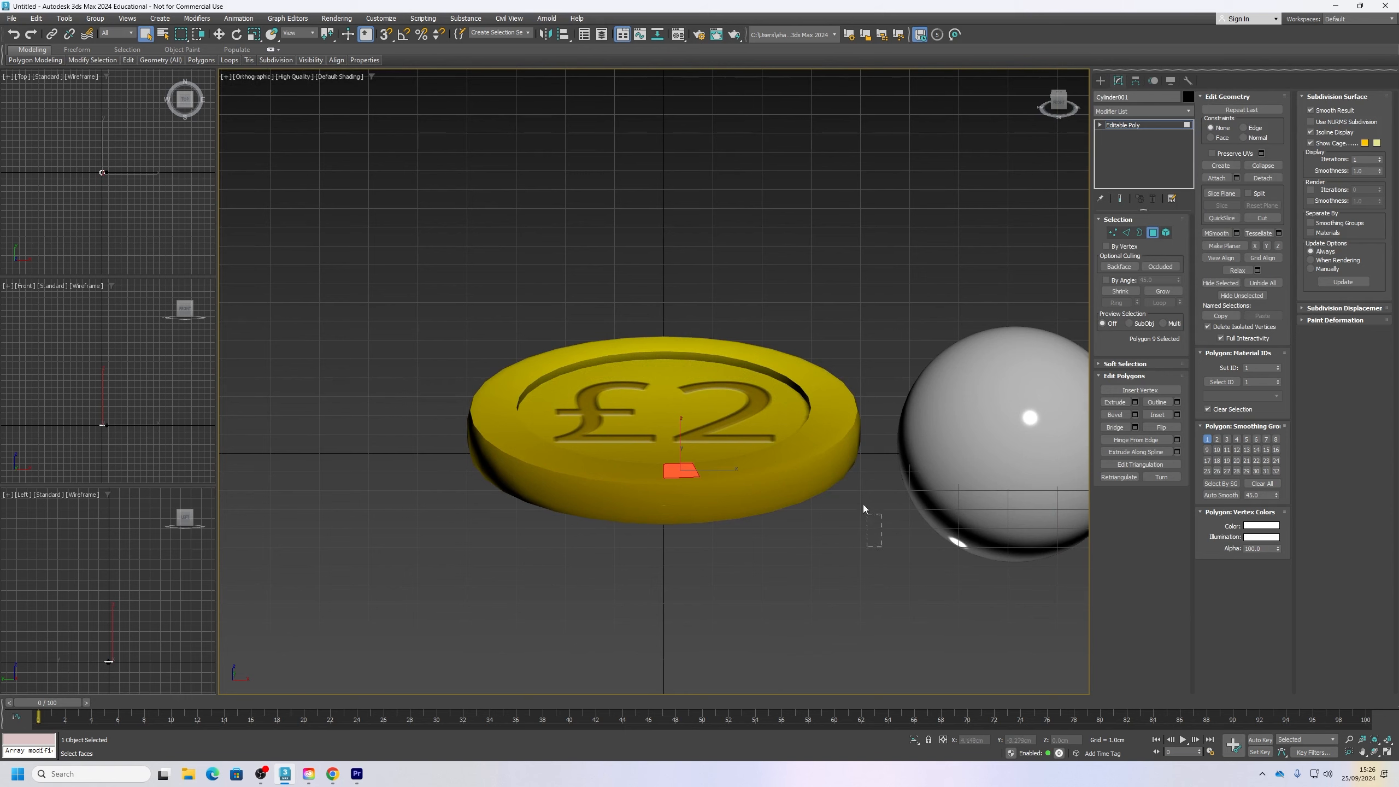
drag(863, 504, 424, 249)
alt+middle_drag(675, 422, 697, 420)
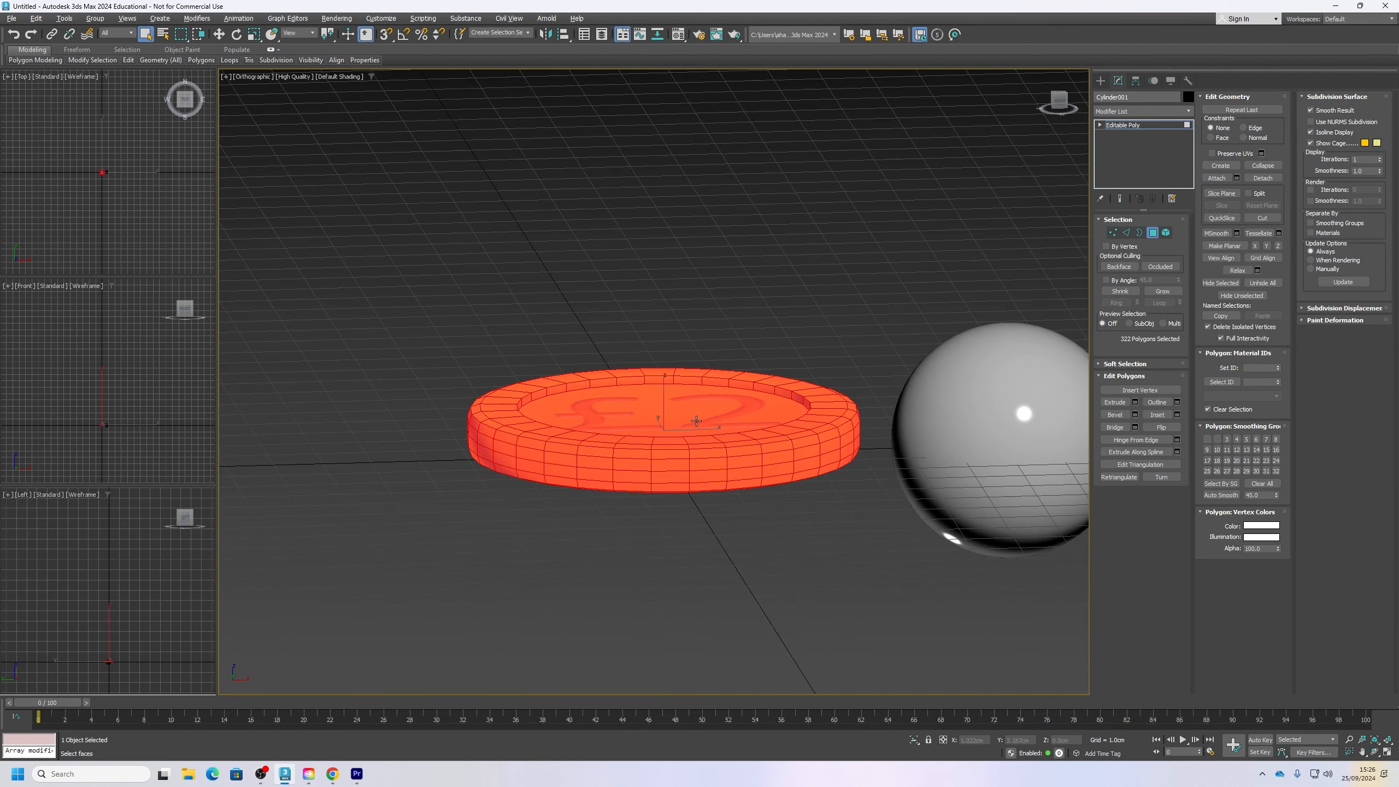
click(1261, 483)
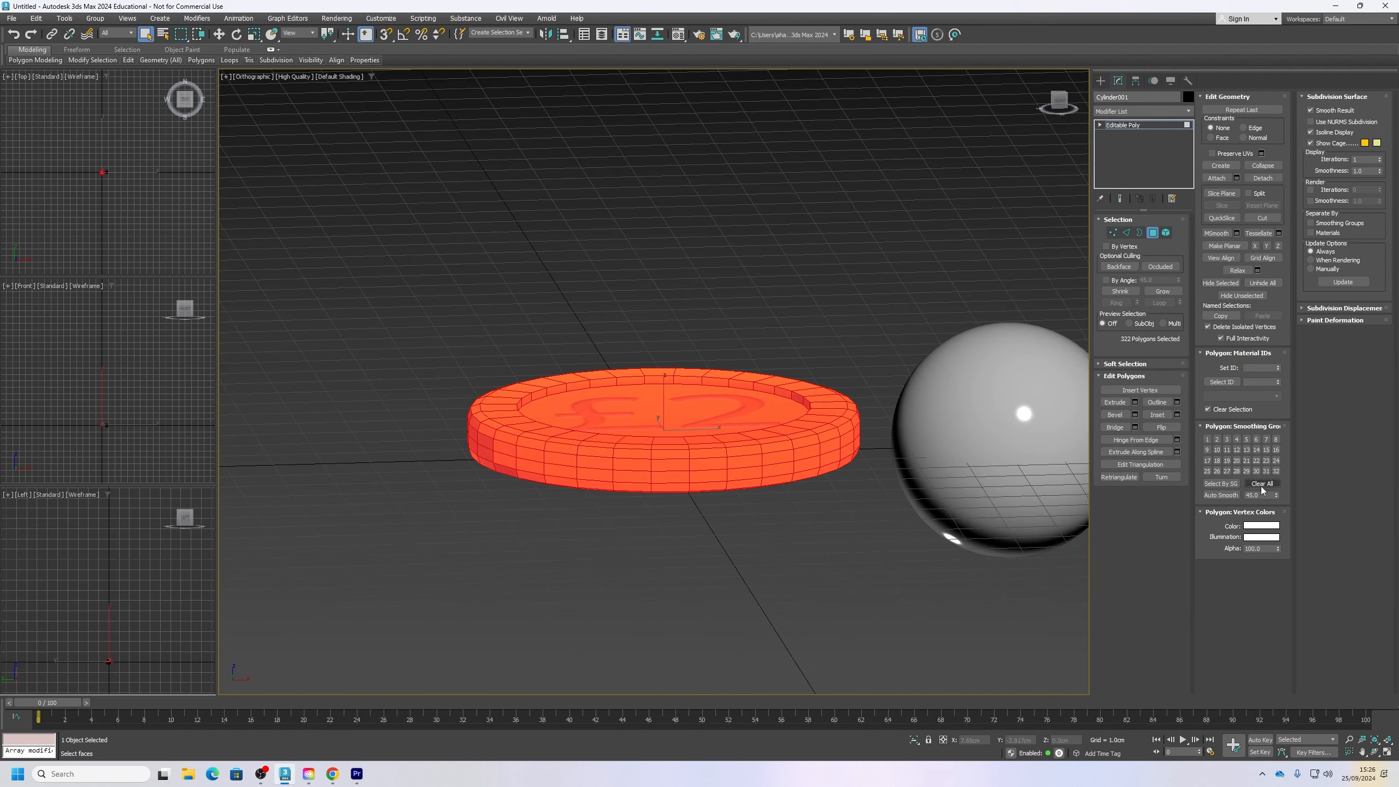
click(745, 521)
alt+middle_drag(713, 472, 722, 467)
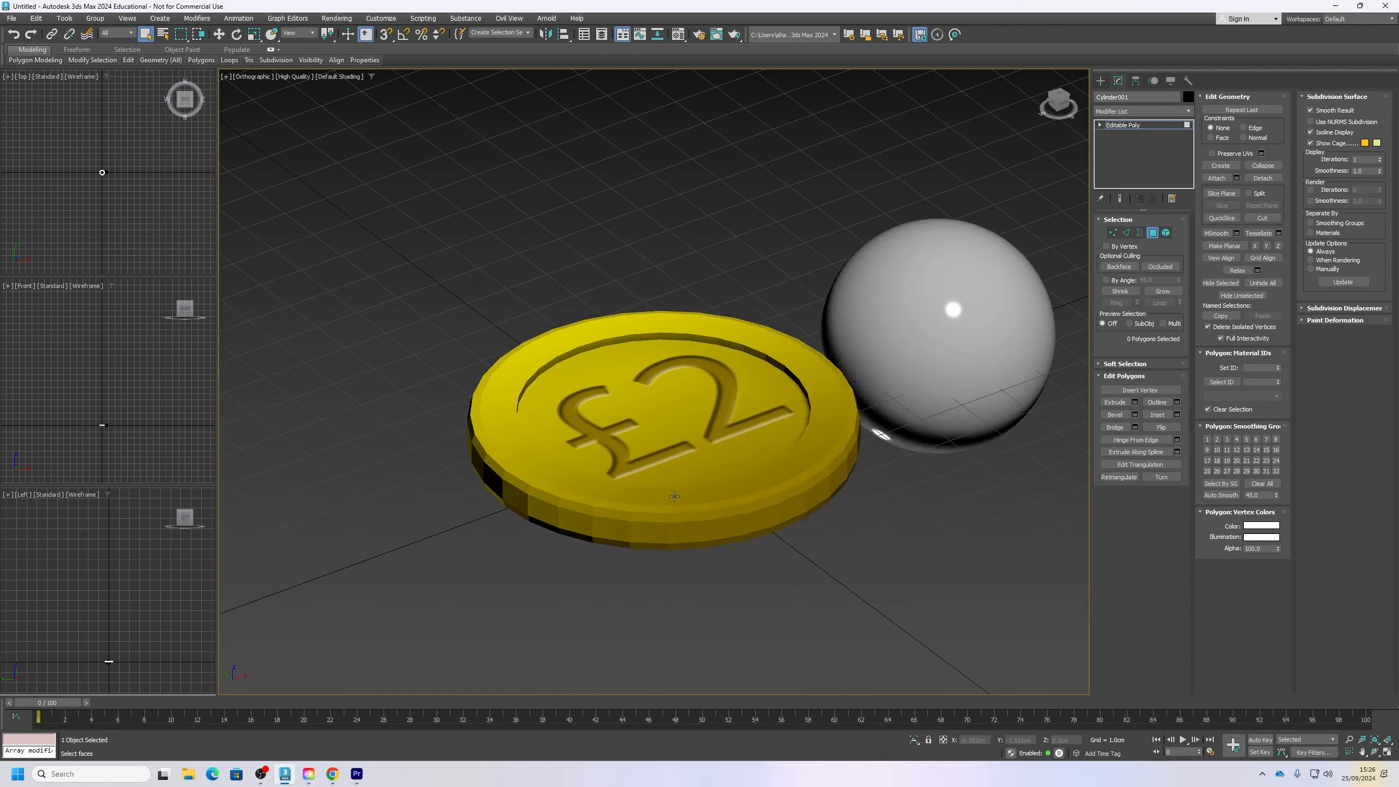
scroll(683, 510, up, 5)
scroll(683, 510, down, 5)
alt+middle_drag(683, 510, 702, 455)
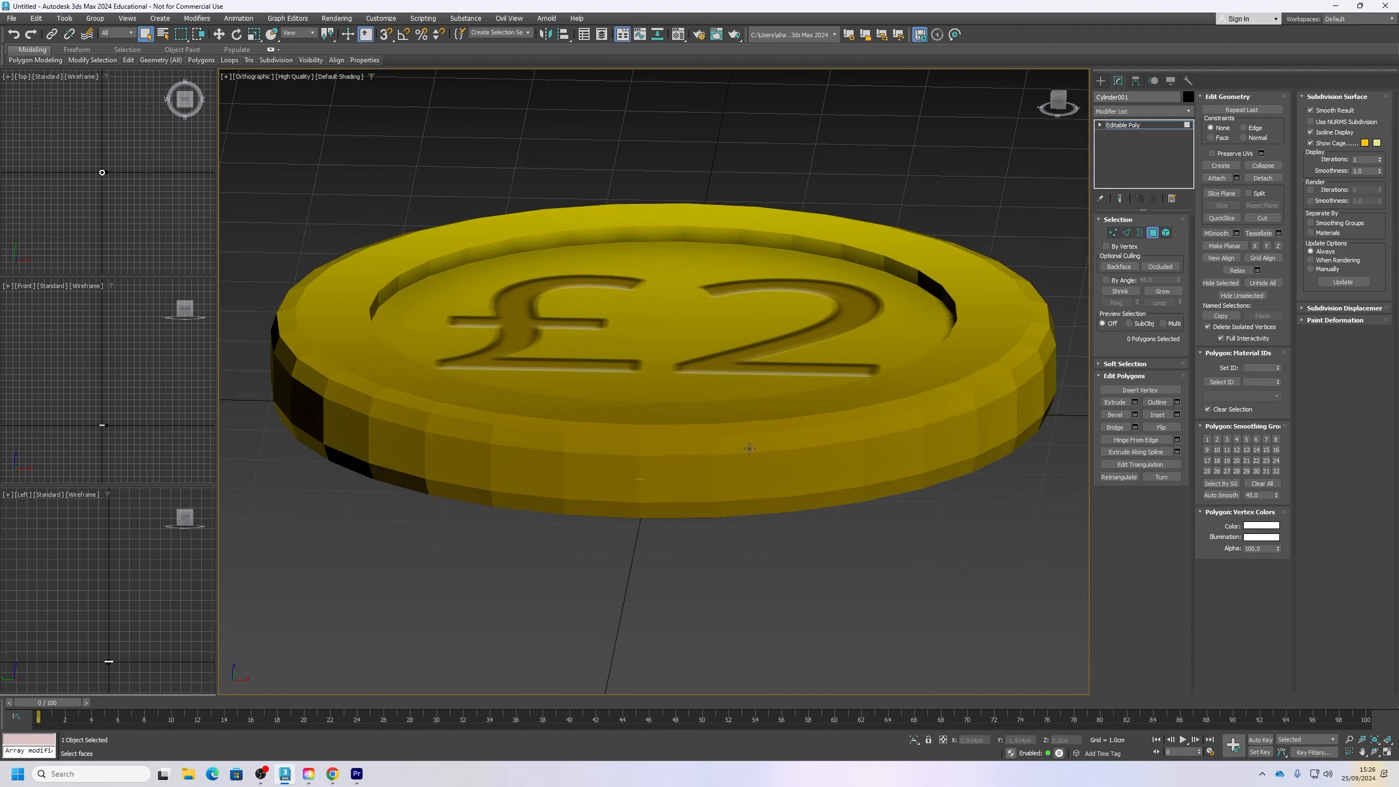
scroll(706, 454, down, 2)
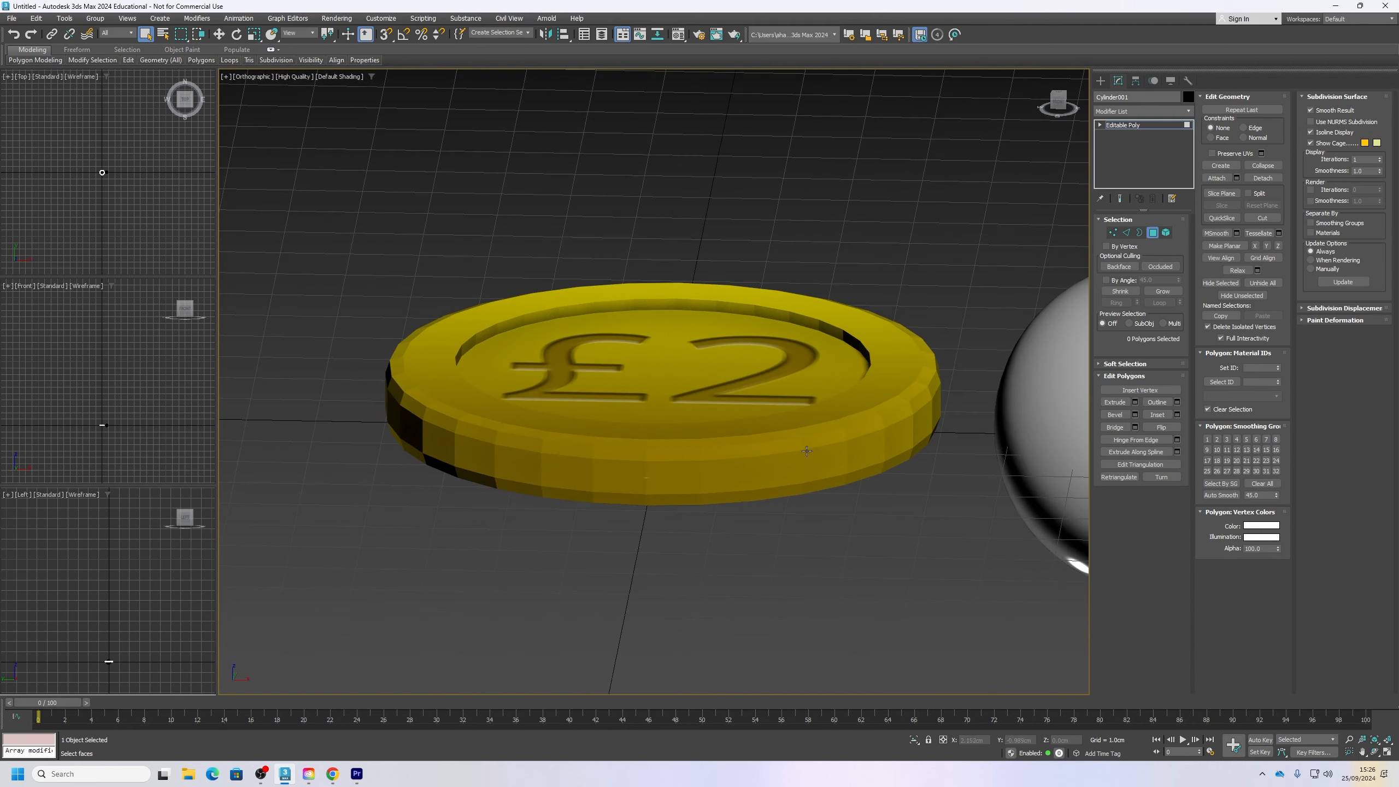
Step: Select the polygons on the coin's right-hand part and auto-smooth them with the 45 threshold
alt+middle_drag(808, 463, 909, 537)
drag(954, 576, 650, 279)
click(1227, 496)
click(922, 567)
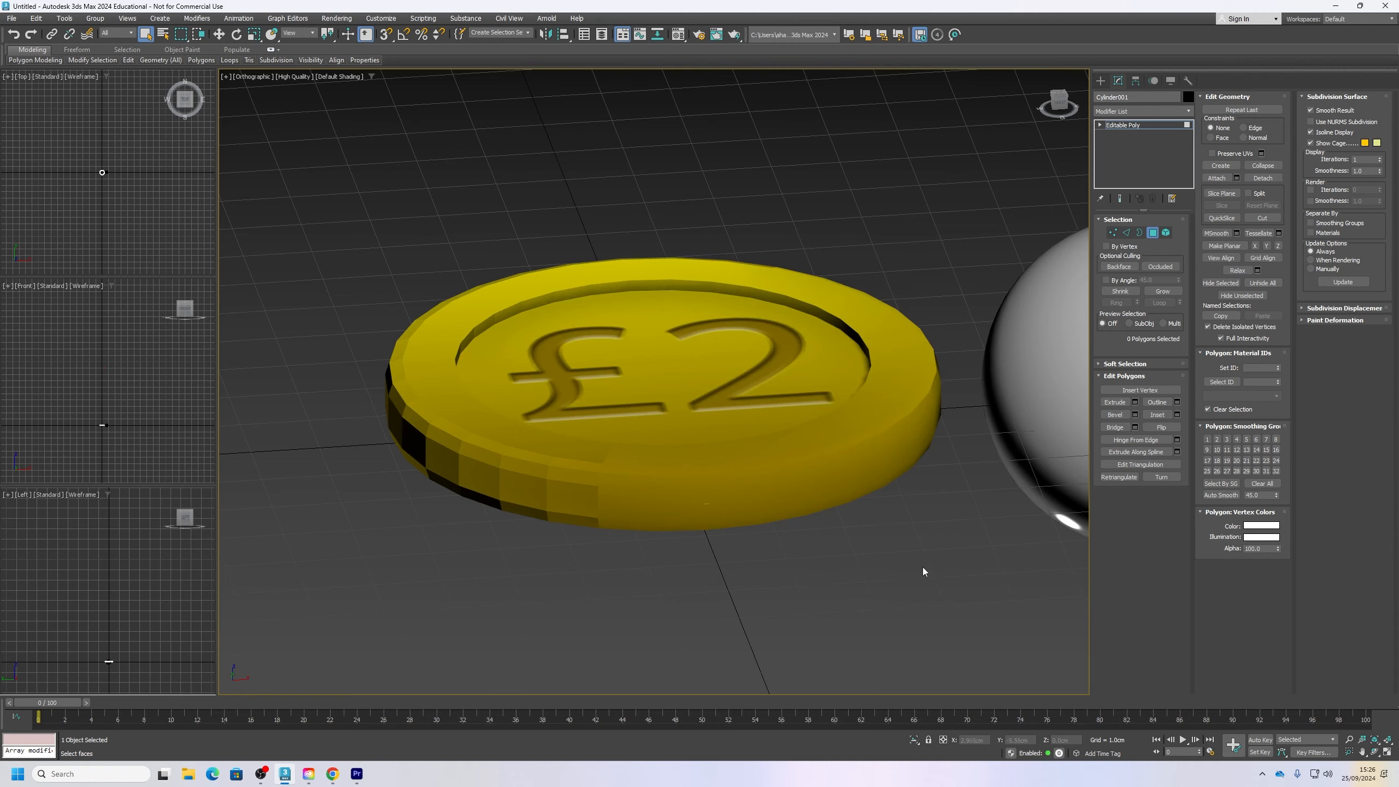
alt+middle_drag(922, 567, 902, 593)
Step: Select all of the coin's polygons and apply a Smooth modifier with Auto Smooth enabled
drag(961, 608, 281, 162)
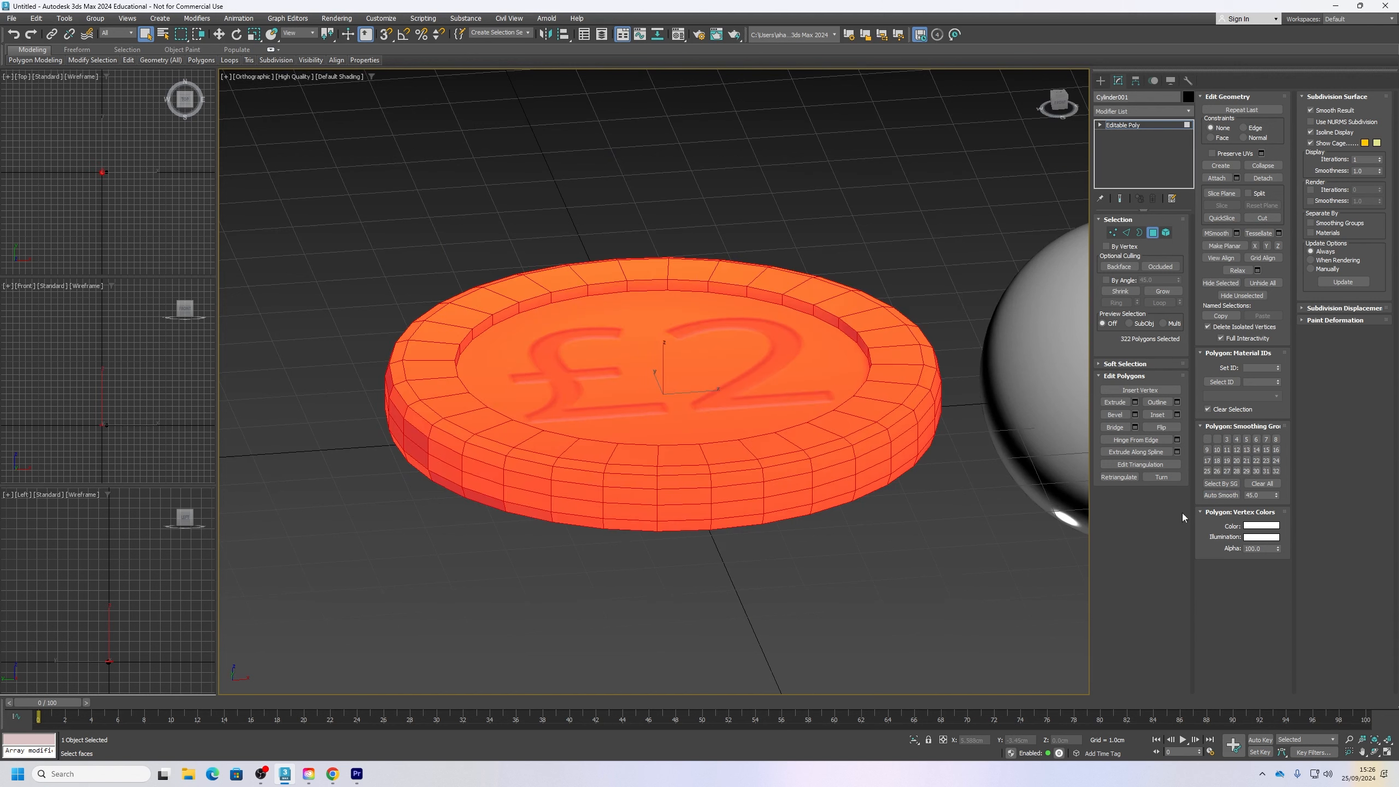
click(1163, 111)
text(smoo)
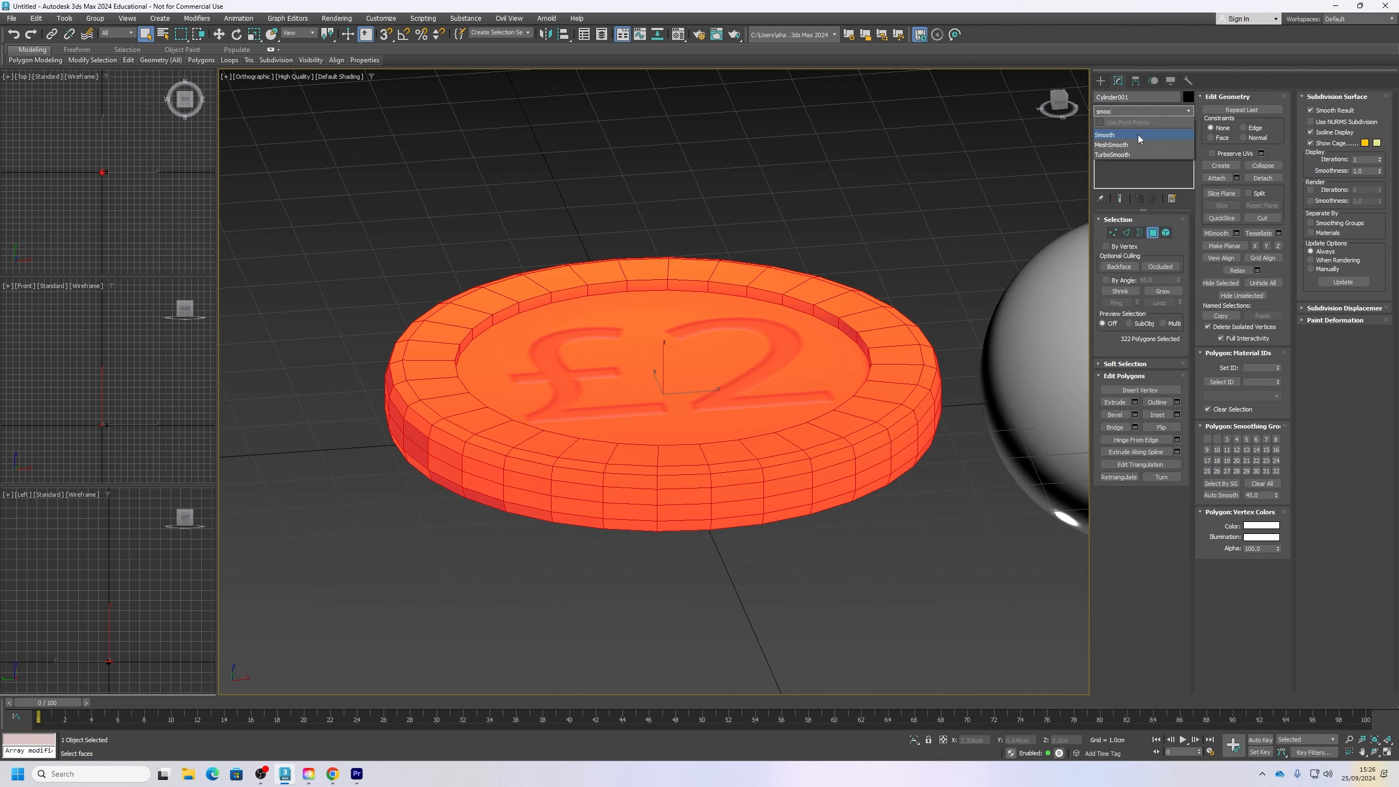
click(1138, 135)
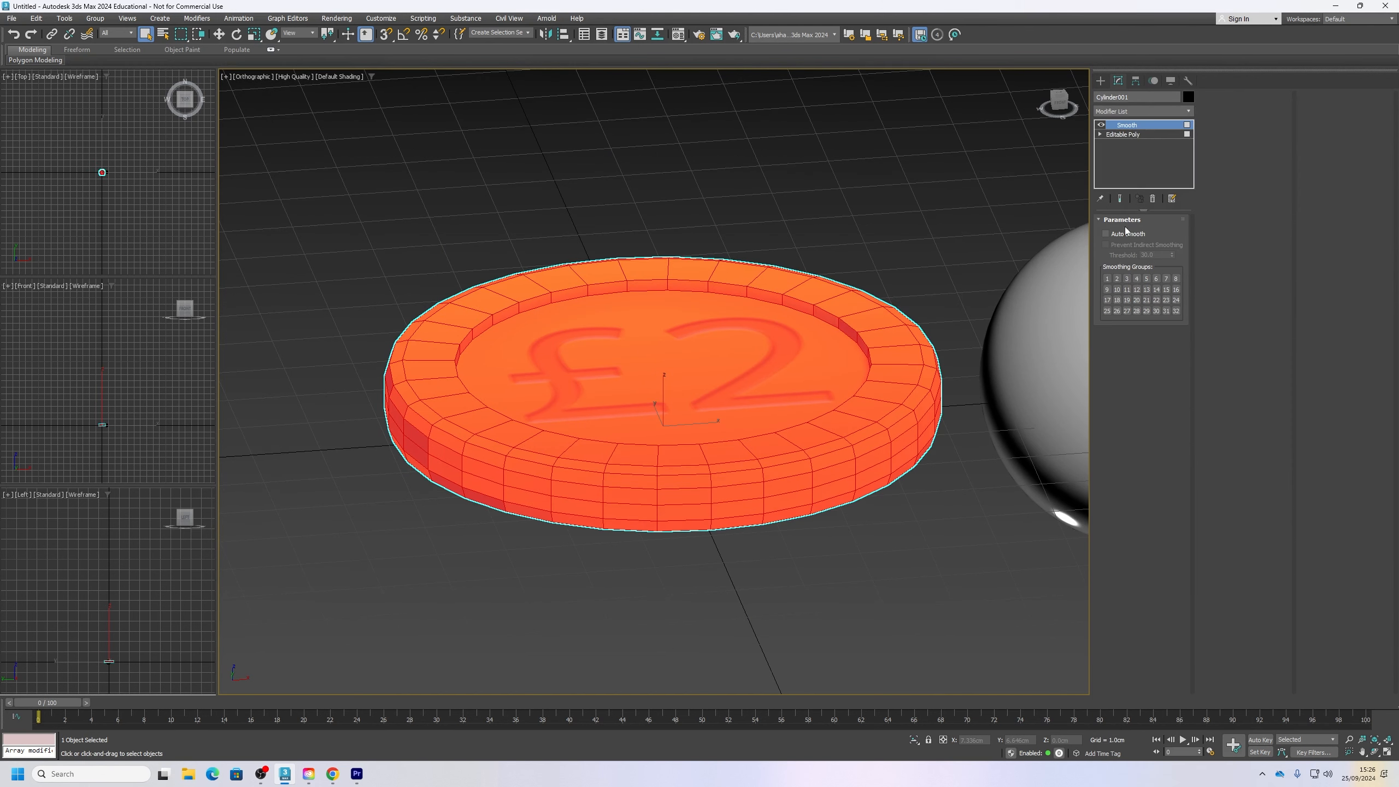
click(1106, 235)
click(892, 620)
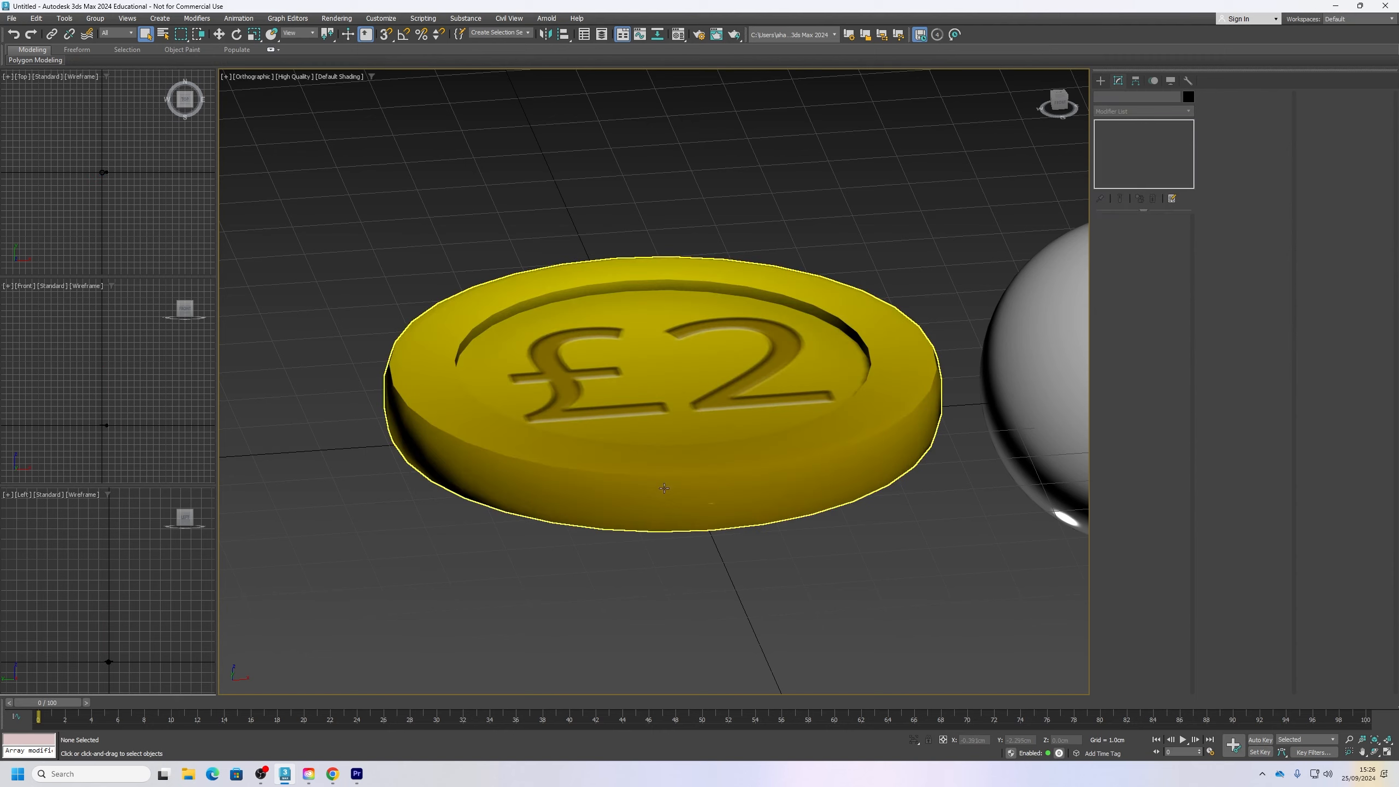
mouse_move(693, 478)
alt+middle_down()
mouse_move(695, 460)
mouse_move(687, 487)
alt+middle_up()
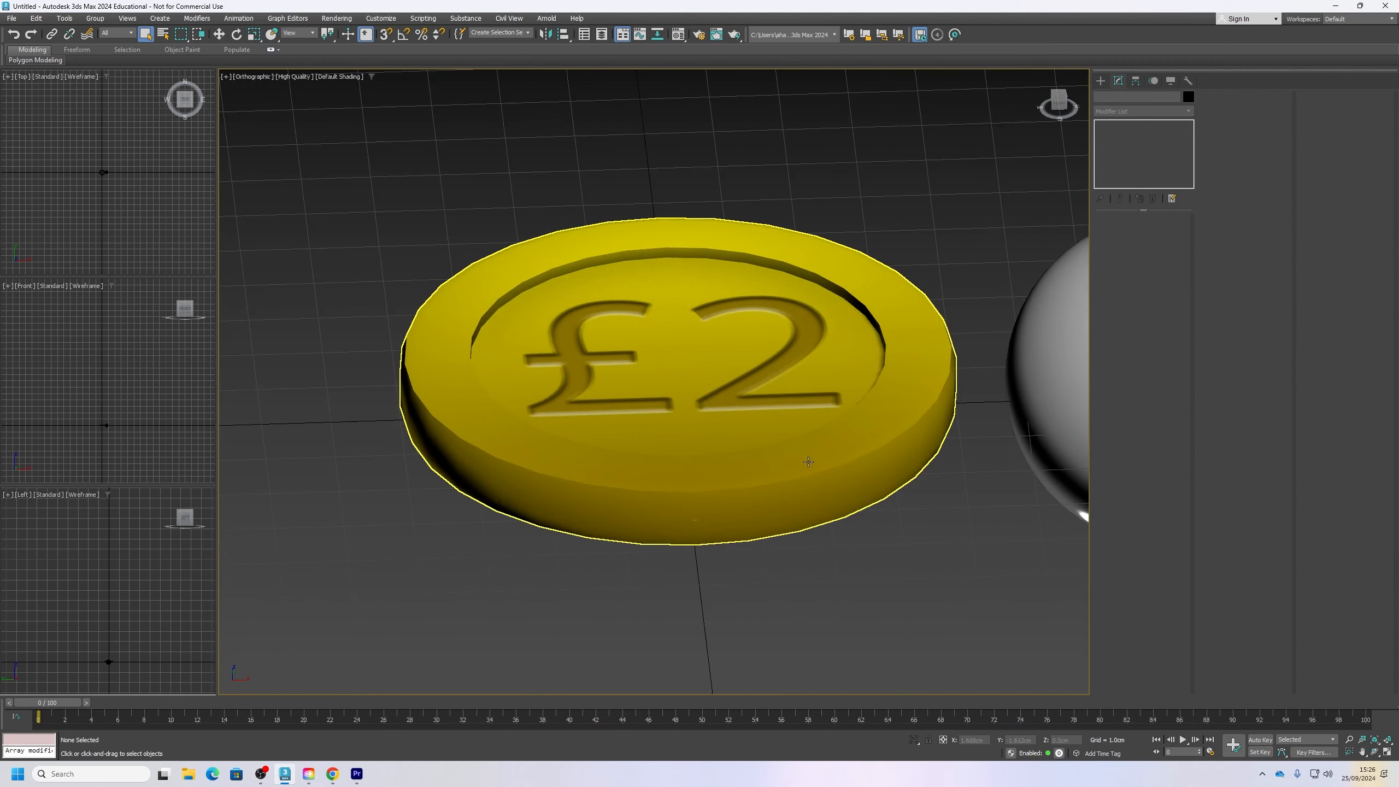
scroll(866, 443, up, 2)
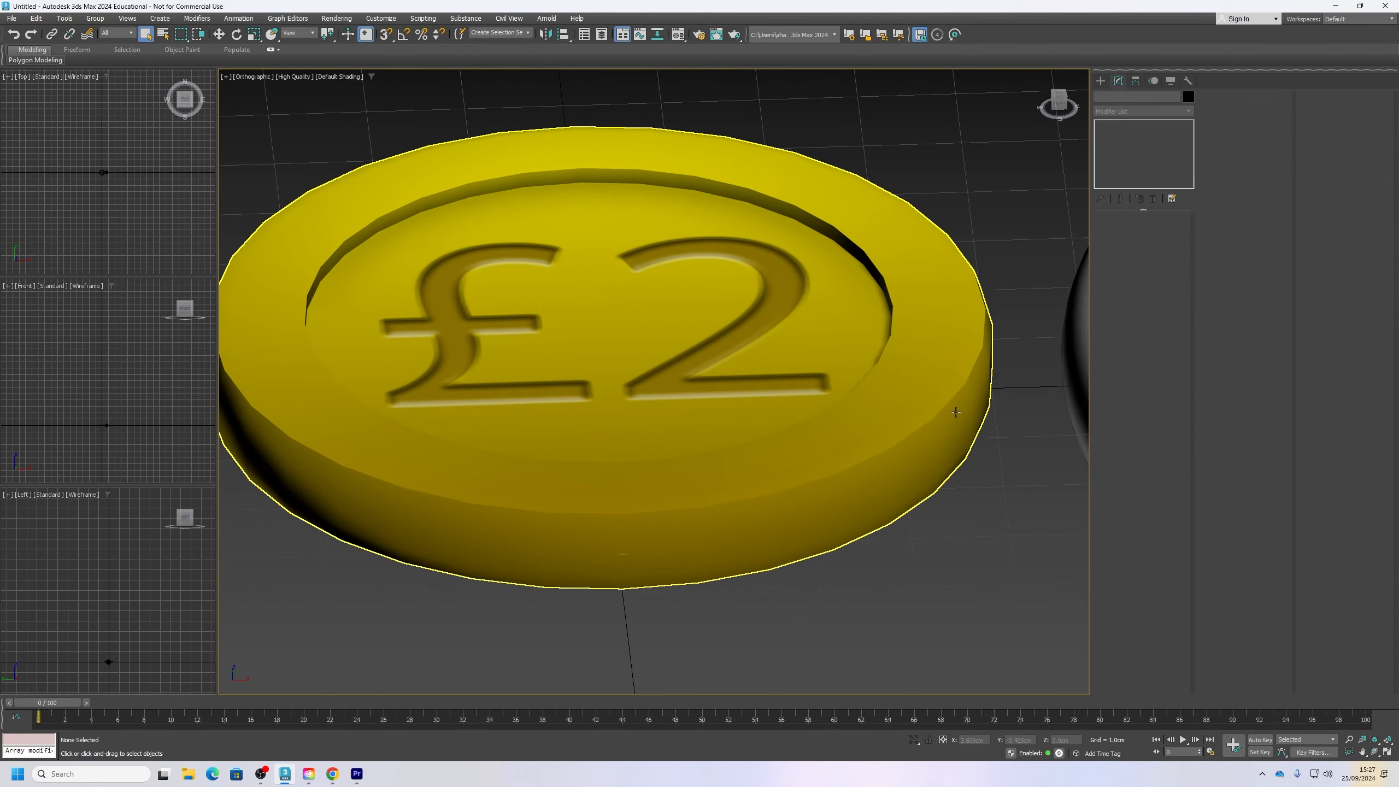
Step: Increase the Auto Smooth threshold of the coin's Smooth modifier slightly above 30
click(950, 431)
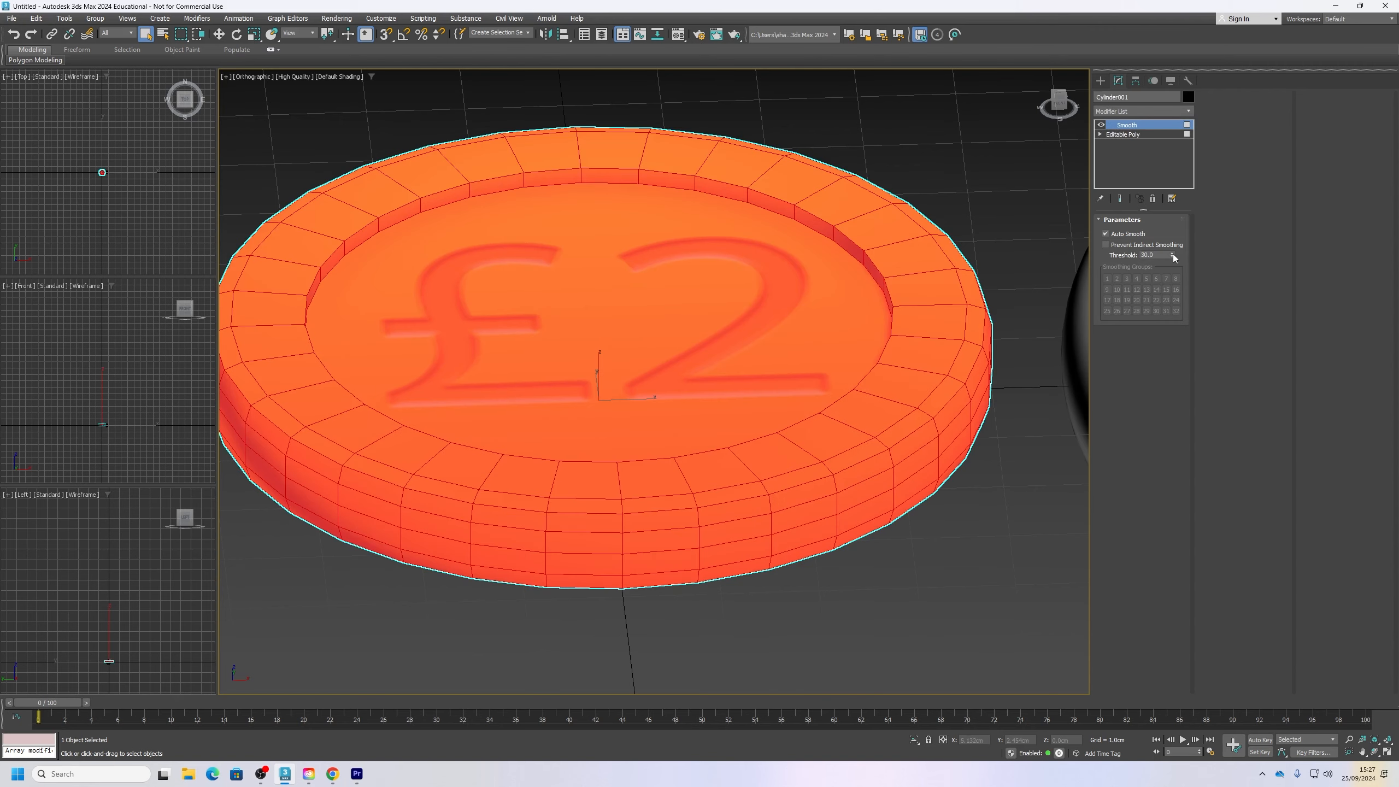
drag(1172, 255, 1174, 234)
click(992, 496)
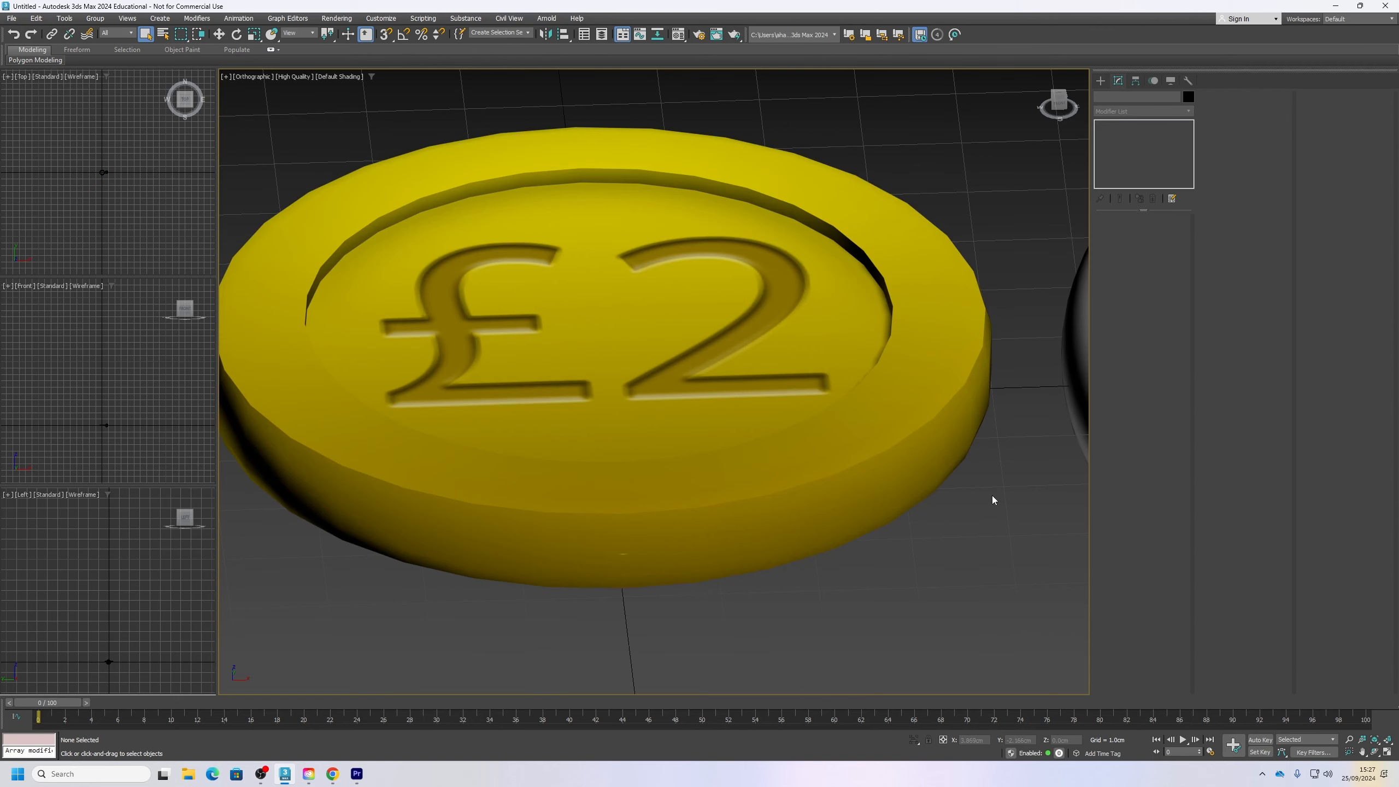
Step: Switch the coin's underlying Editable Poly to vertex level and return to the Smooth modifier above it
click(956, 279)
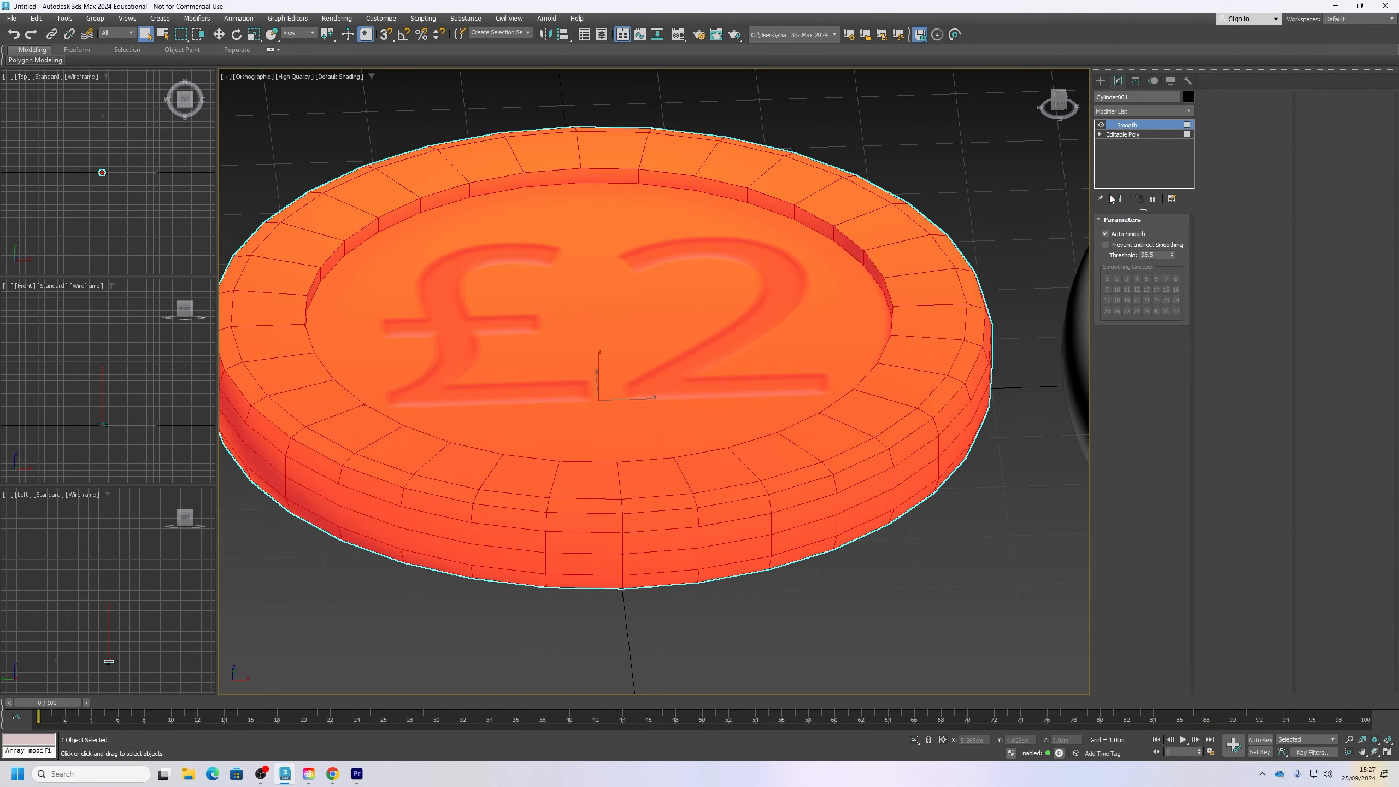
click(1127, 139)
click(1113, 232)
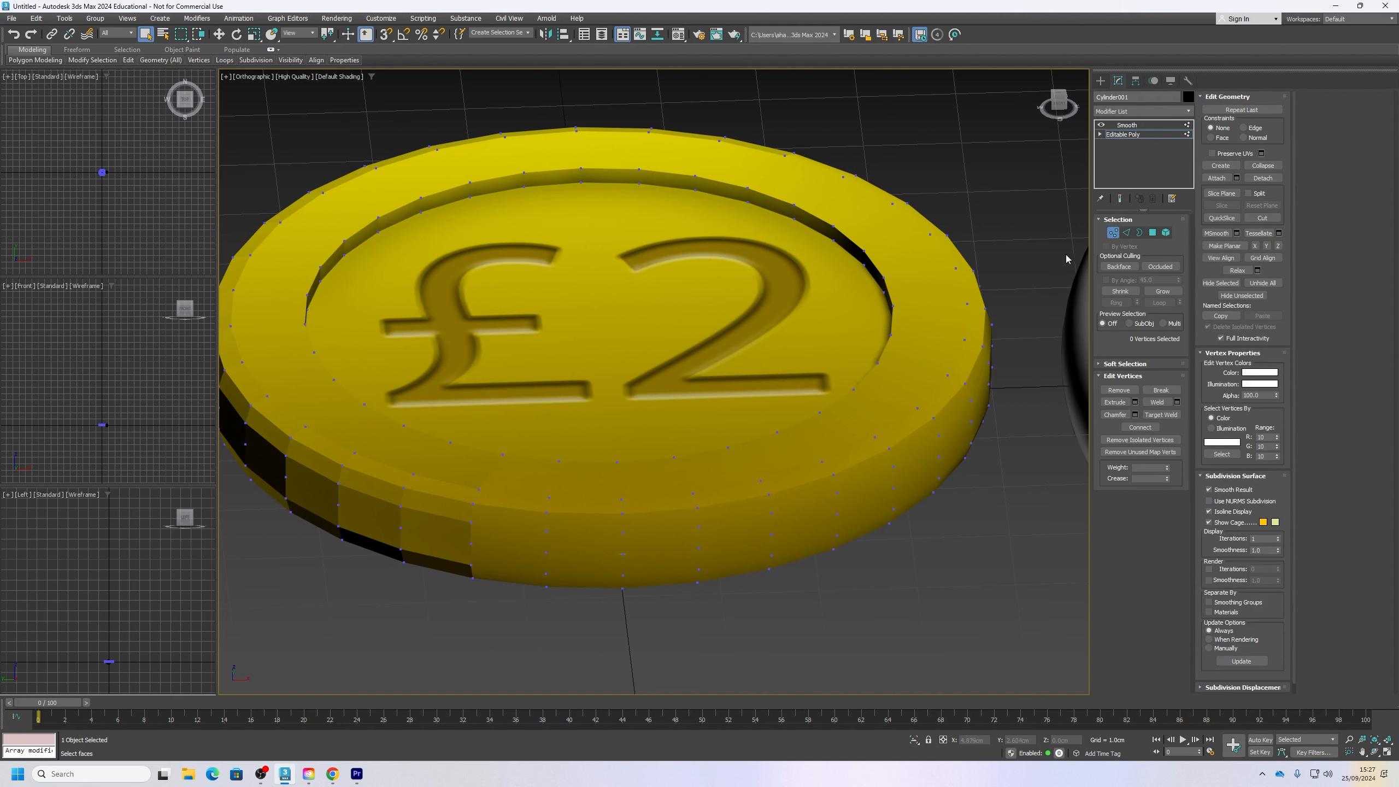
click(1126, 125)
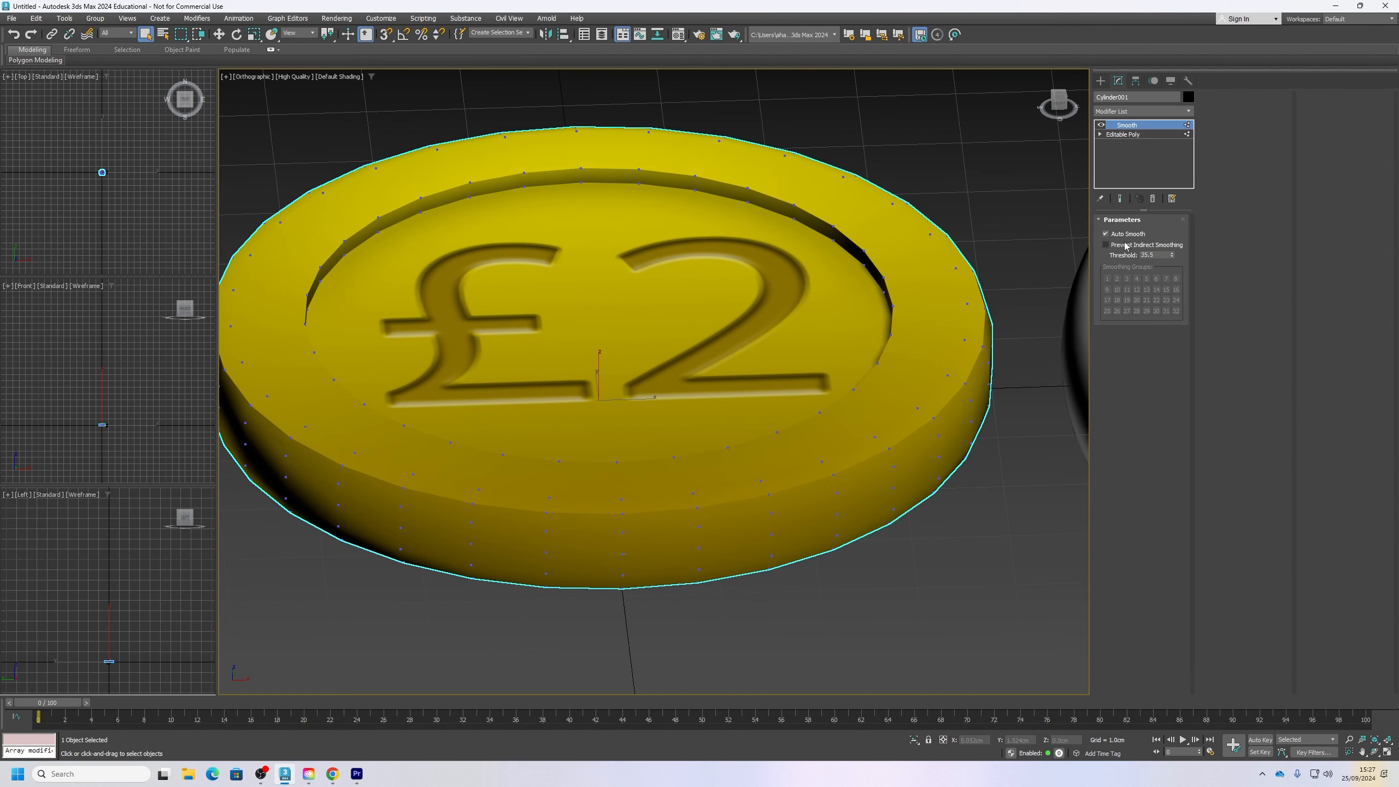
Step: Raise the Smooth modifier's Auto Smooth threshold to about 34 and check the shading around the coin's outer edge
drag(1174, 257, 1176, 234)
mouse_move(1178, 185)
mouse_down()
mouse_move(1173, 109)
mouse_move(1182, 155)
mouse_up()
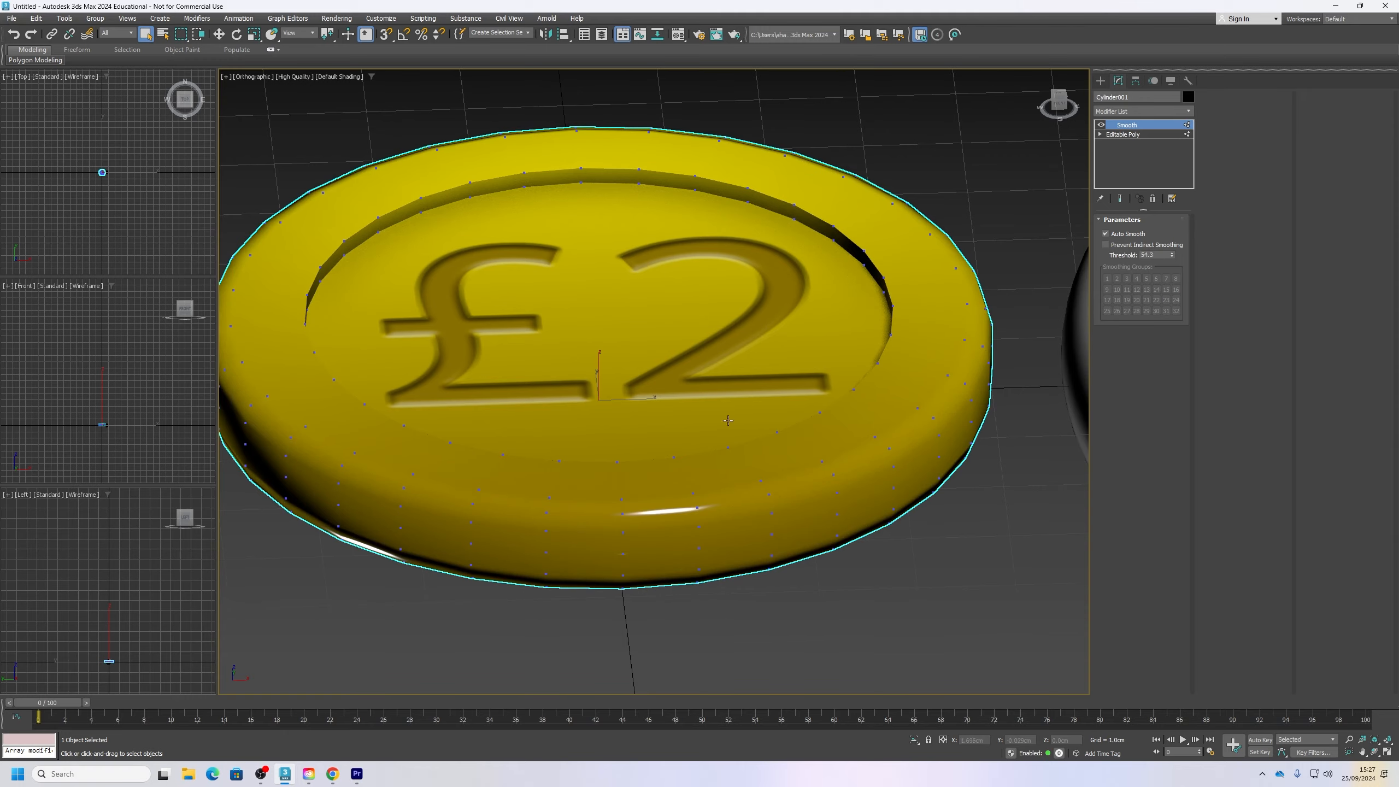
alt+middle_drag(750, 471, 1047, 301)
scroll(897, 453, down, 3)
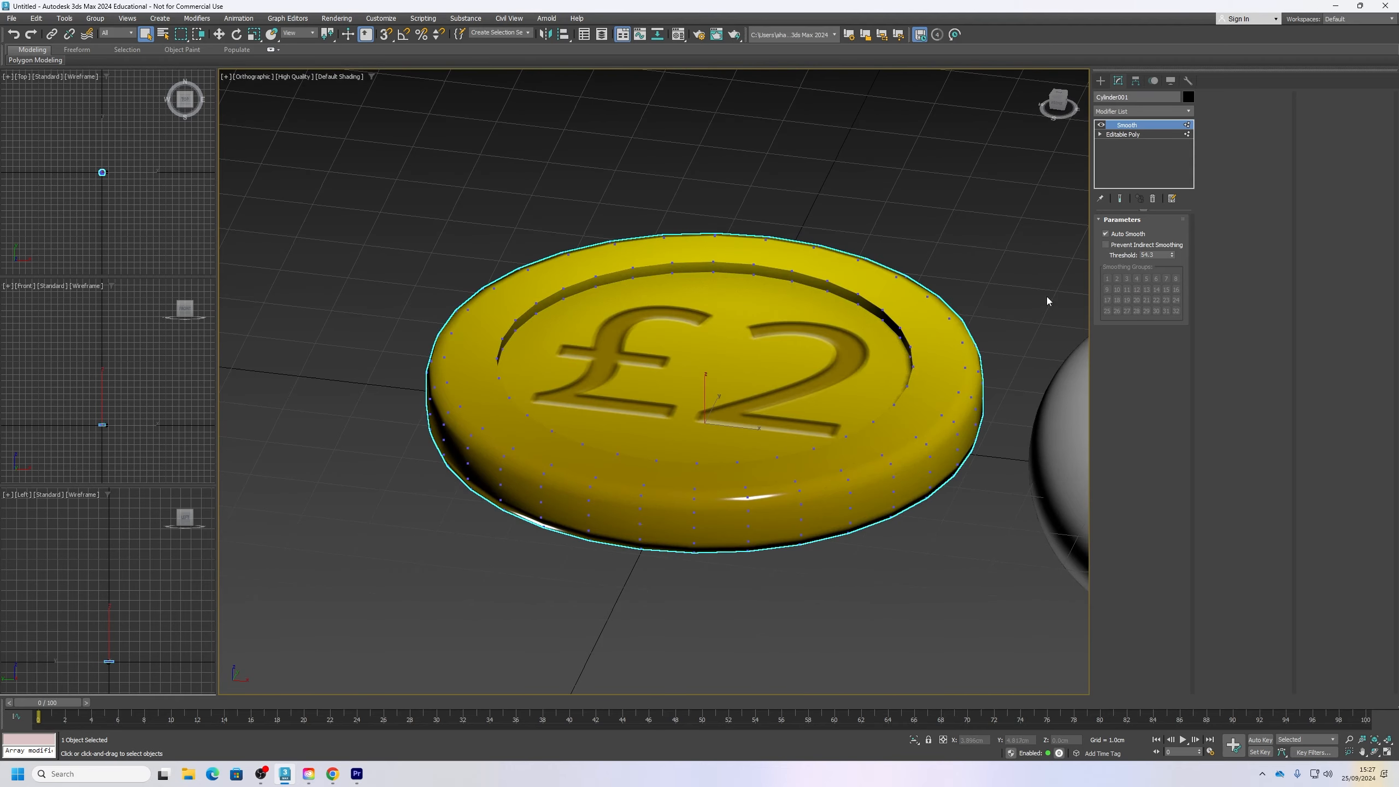
scroll(963, 419, up, 4)
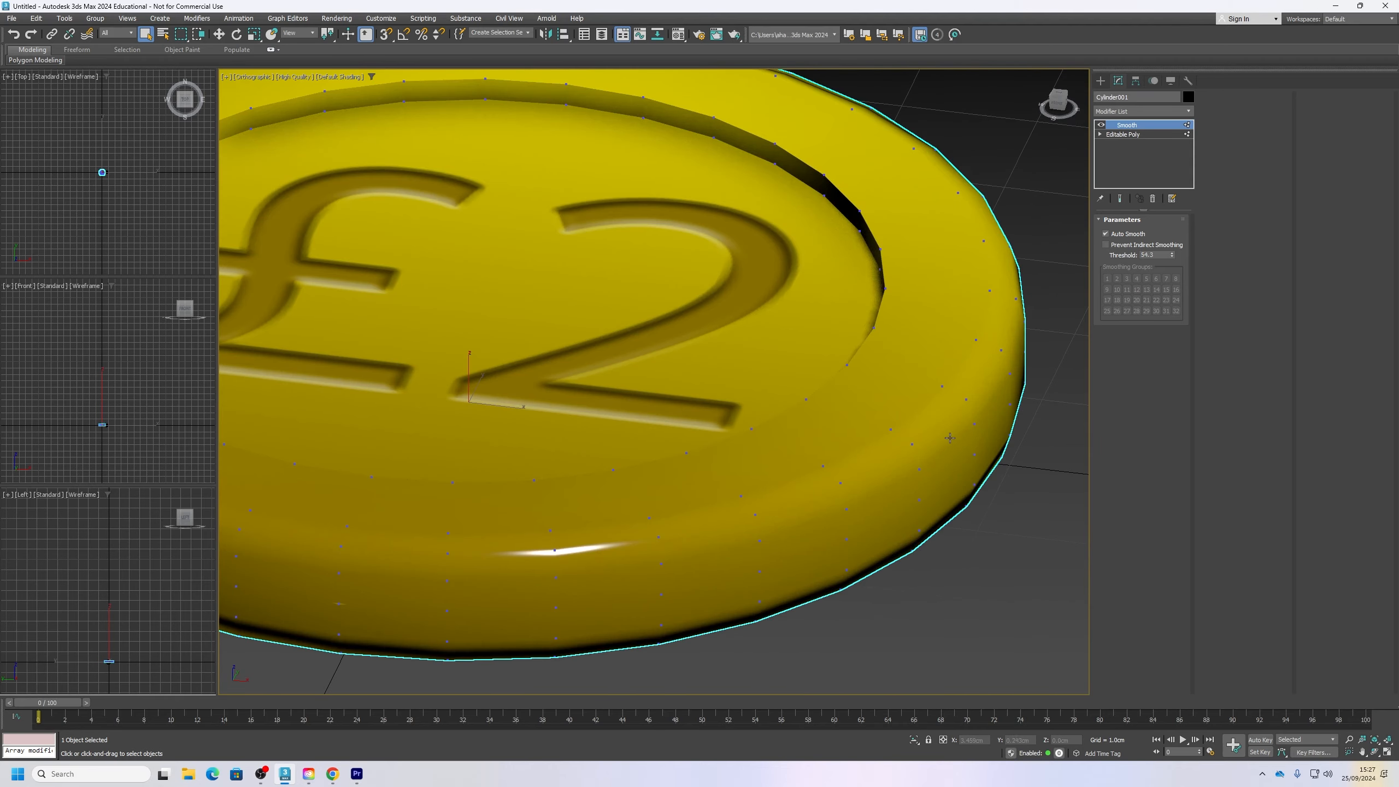
Step: Delete the coin's Smooth modifier and switch its Editable Poly to polygon level
right_click(1129, 129)
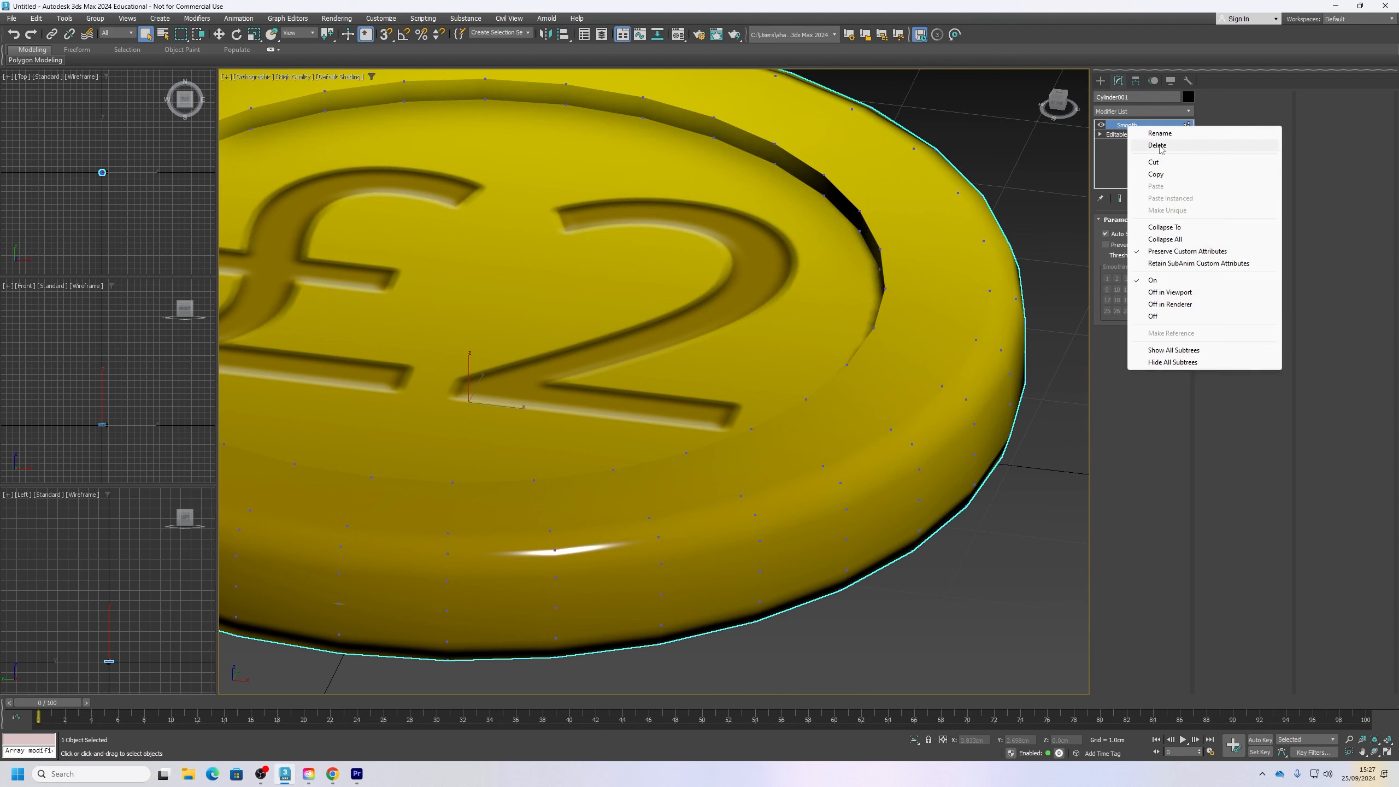
click(1151, 146)
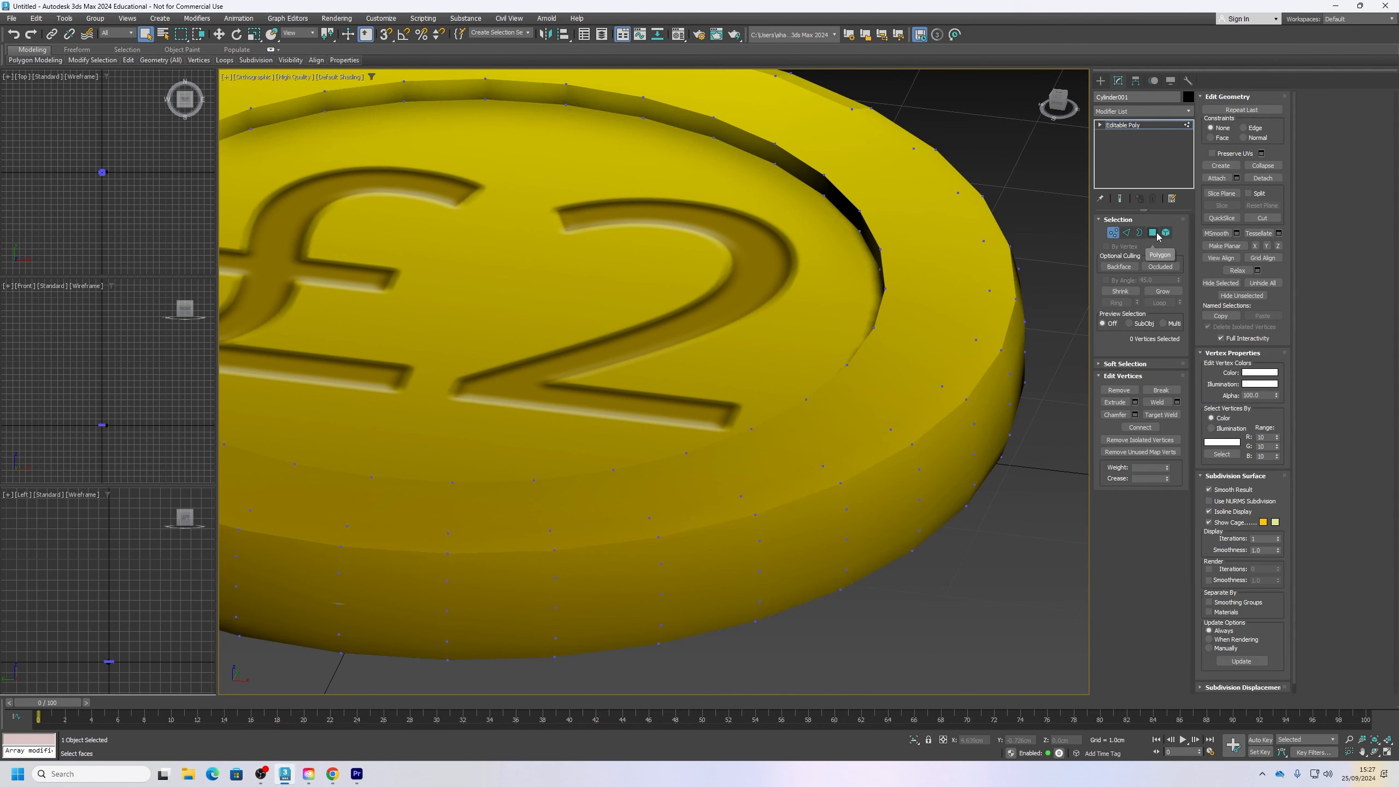
click(1152, 233)
Step: Select two adjacent polygons across the coin's outer rim edge and assign them to smoothing group 3
click(965, 540)
click(899, 442)
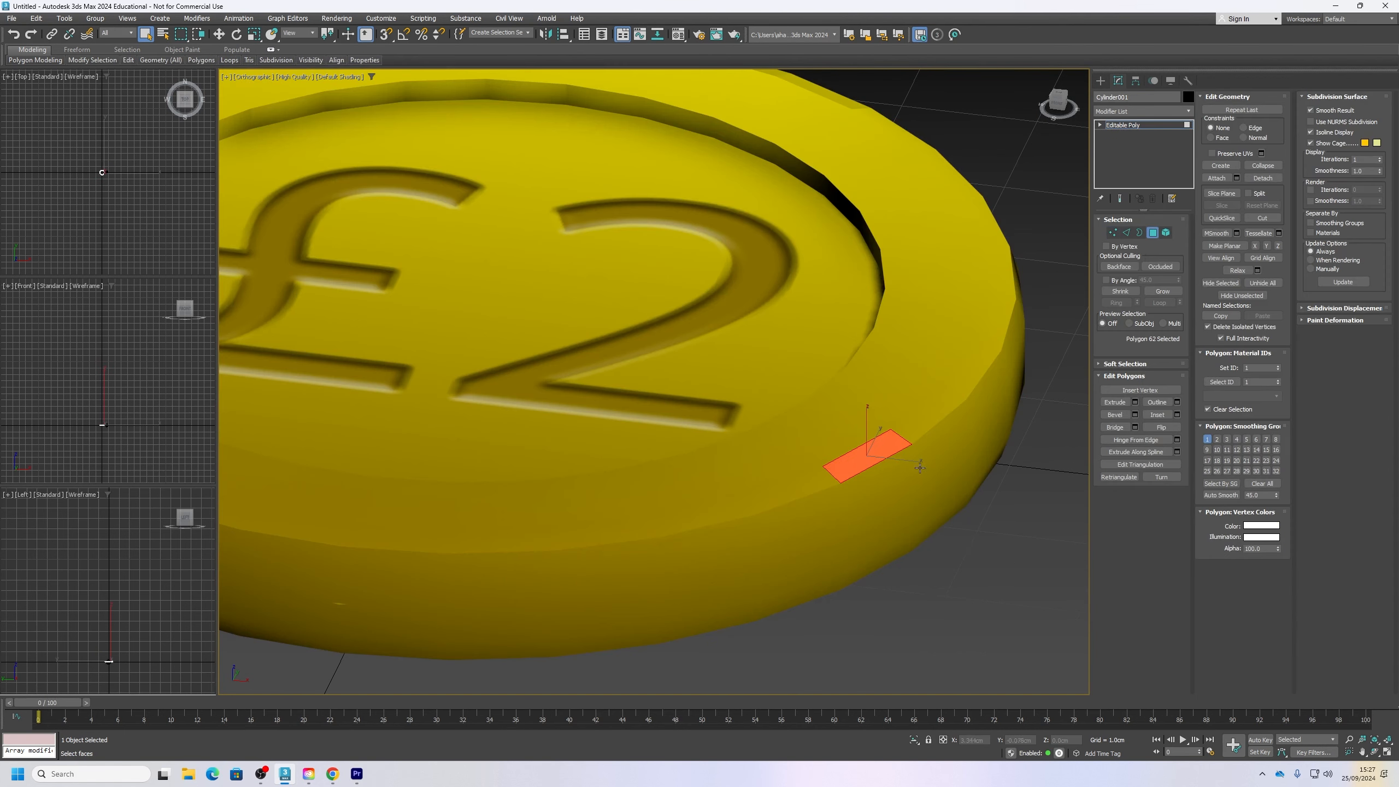
ctrl+click(876, 481)
scroll(876, 479, up, 5)
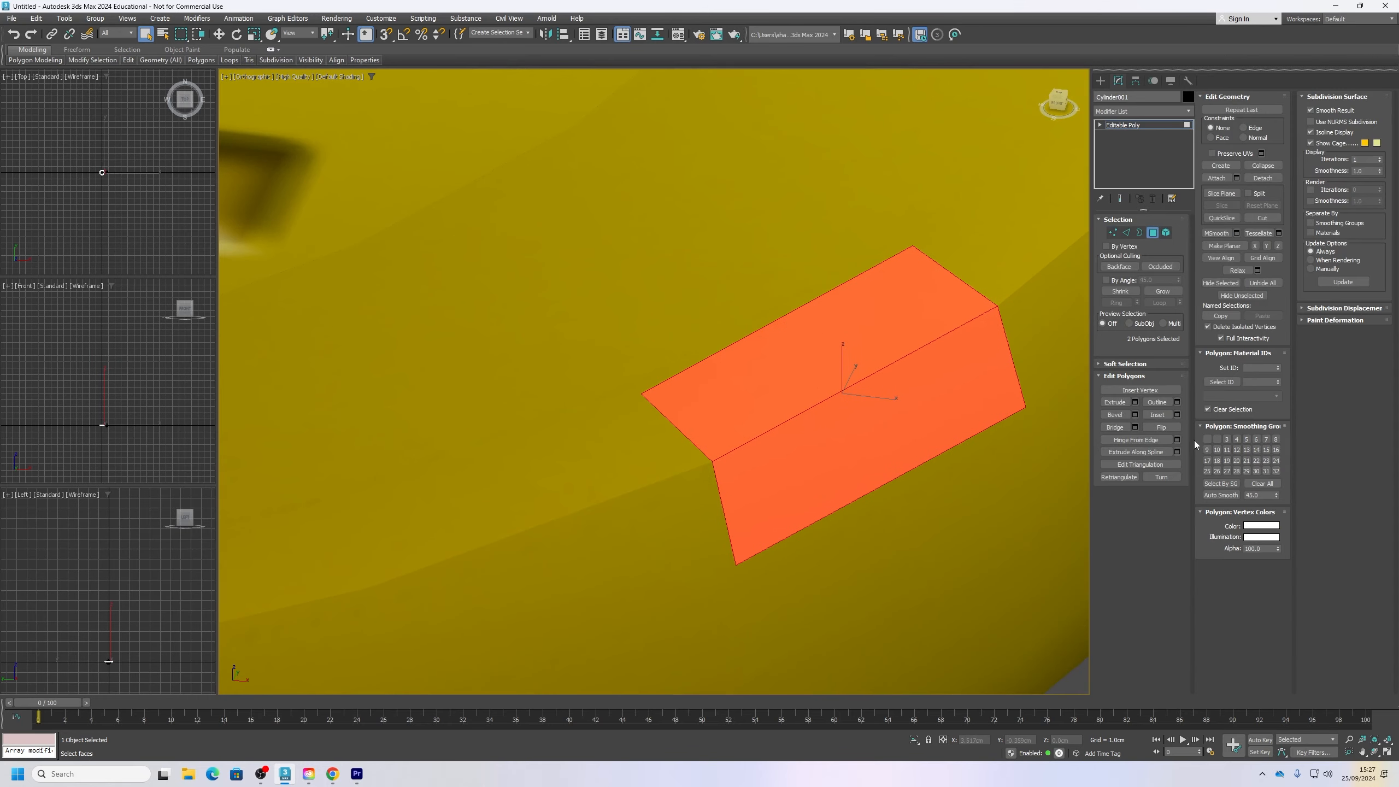
click(1227, 440)
scroll(755, 351, down, 4)
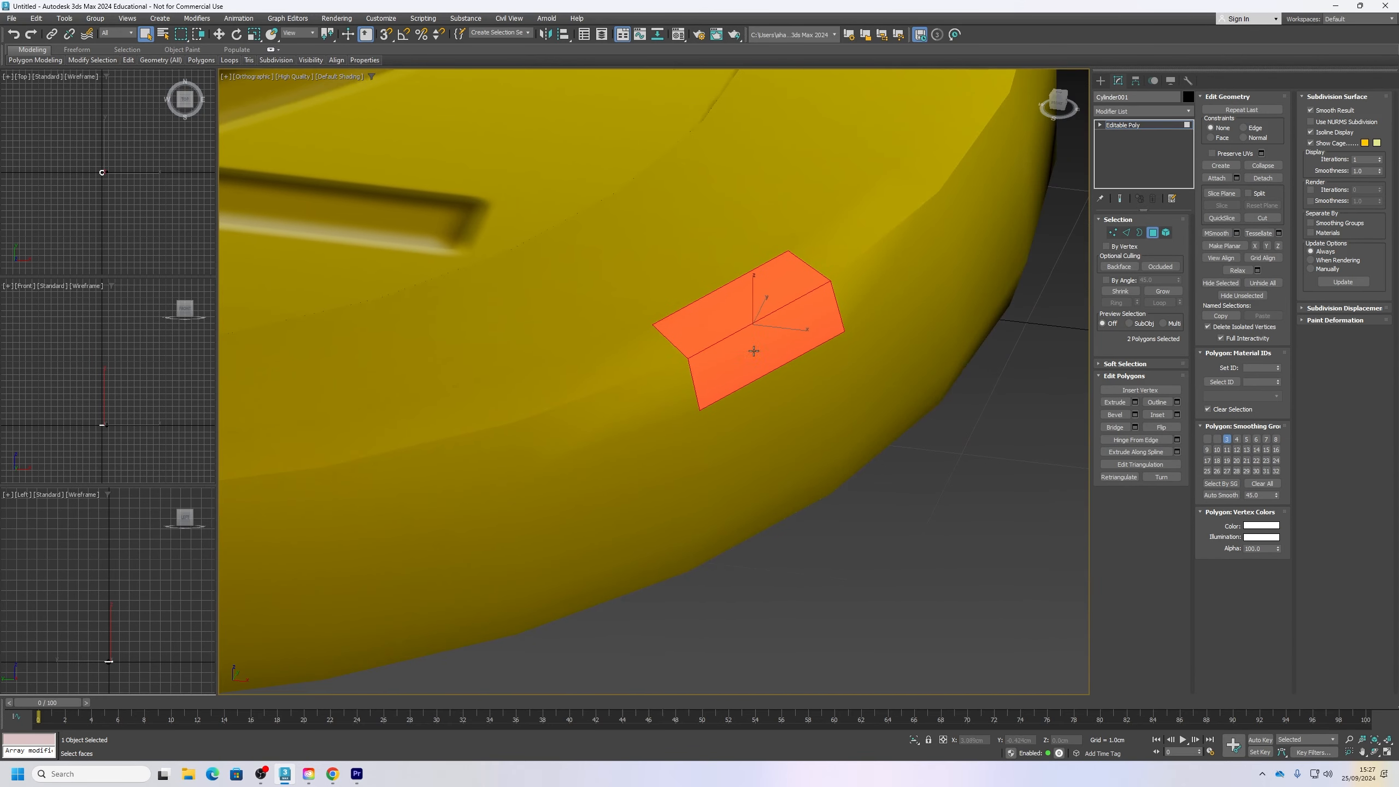
click(928, 579)
Step: Select a pair of adjacent polygons on the coin's rim edge and examine their smoothing groups
middle_drag(824, 436, 899, 495)
scroll(912, 553, down, 5)
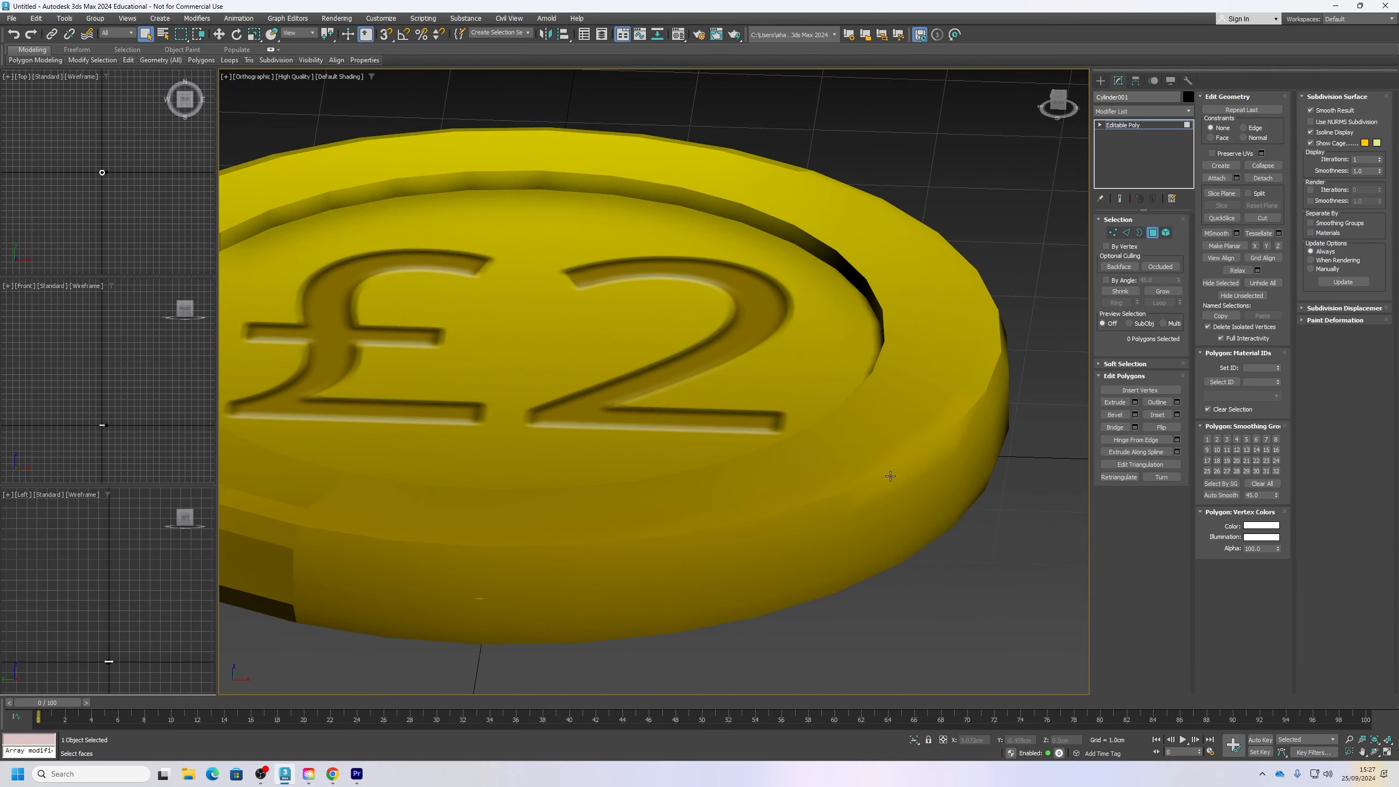
scroll(891, 476, up, 5)
click(832, 472)
ctrl+click(938, 522)
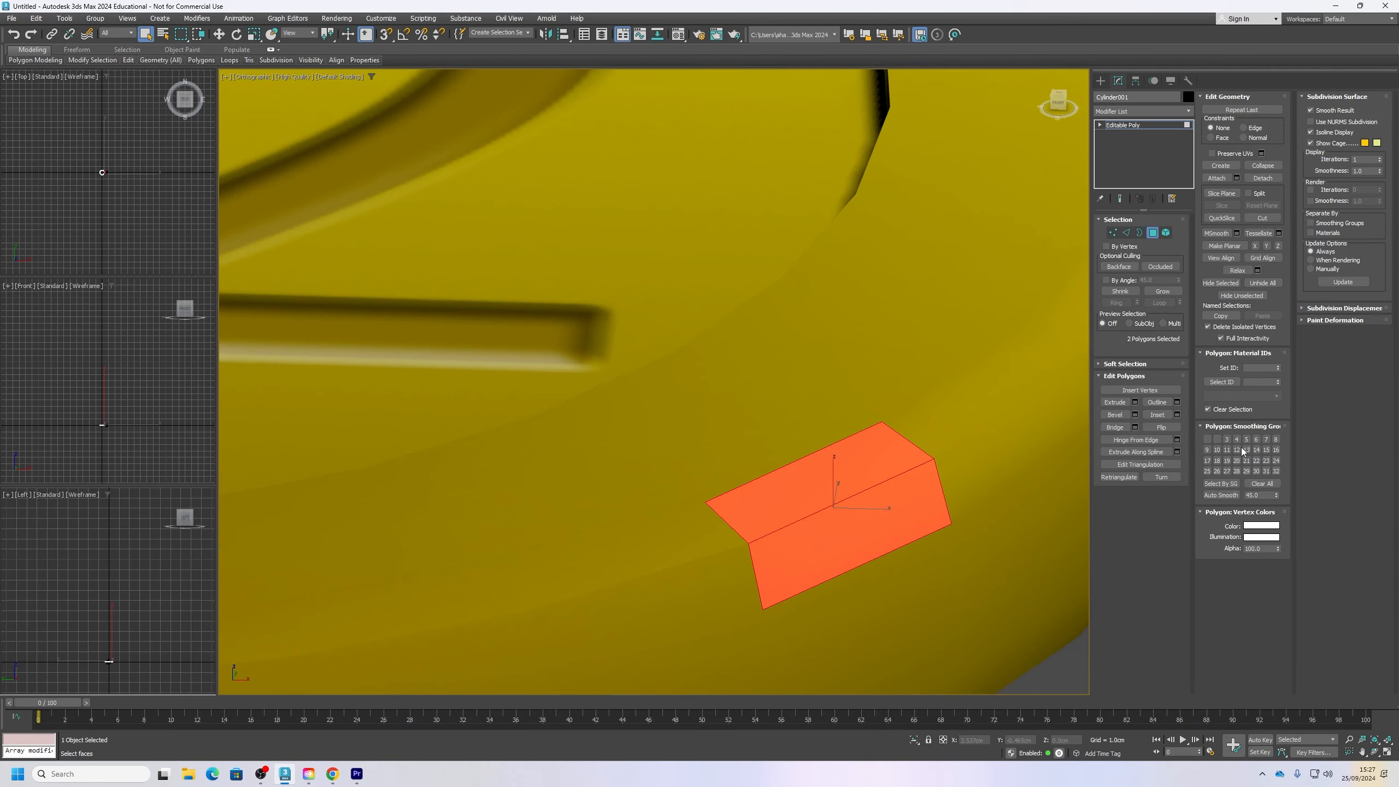
scroll(754, 424, down, 6)
click(904, 593)
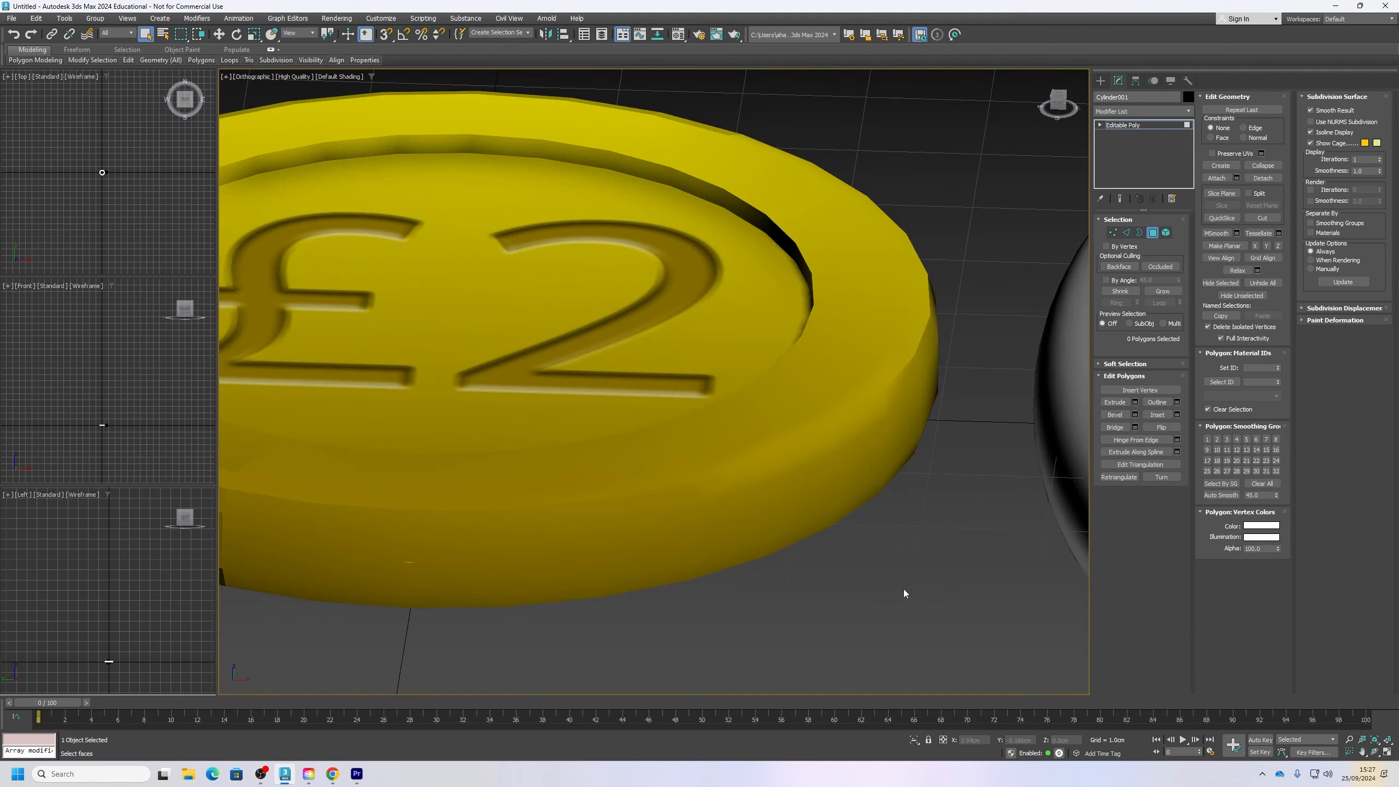
Step: Select the block of polygons at the coin's end nearest the sphere and assign them to smoothing group 13
alt+middle_drag(904, 593, 998, 483)
drag(998, 483, 860, 231)
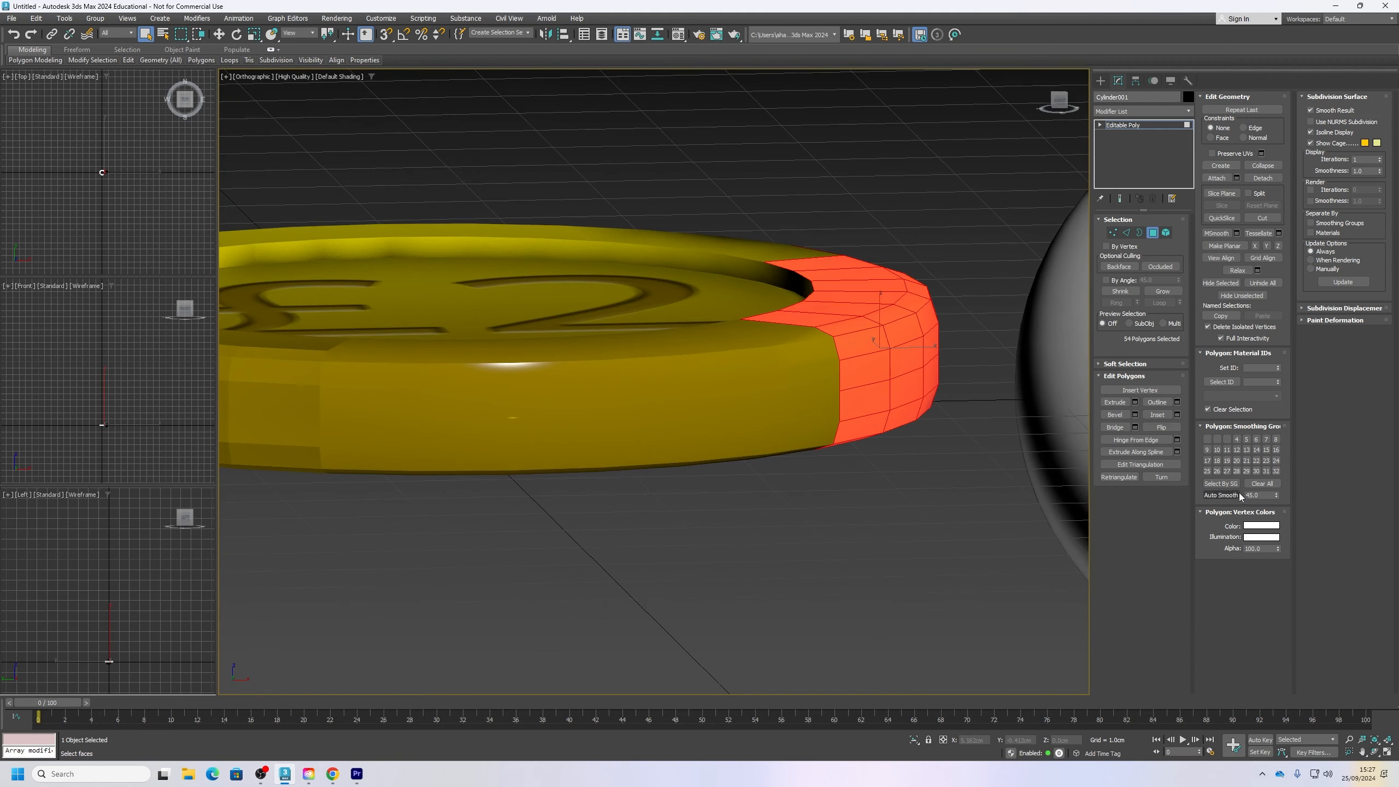
click(1248, 453)
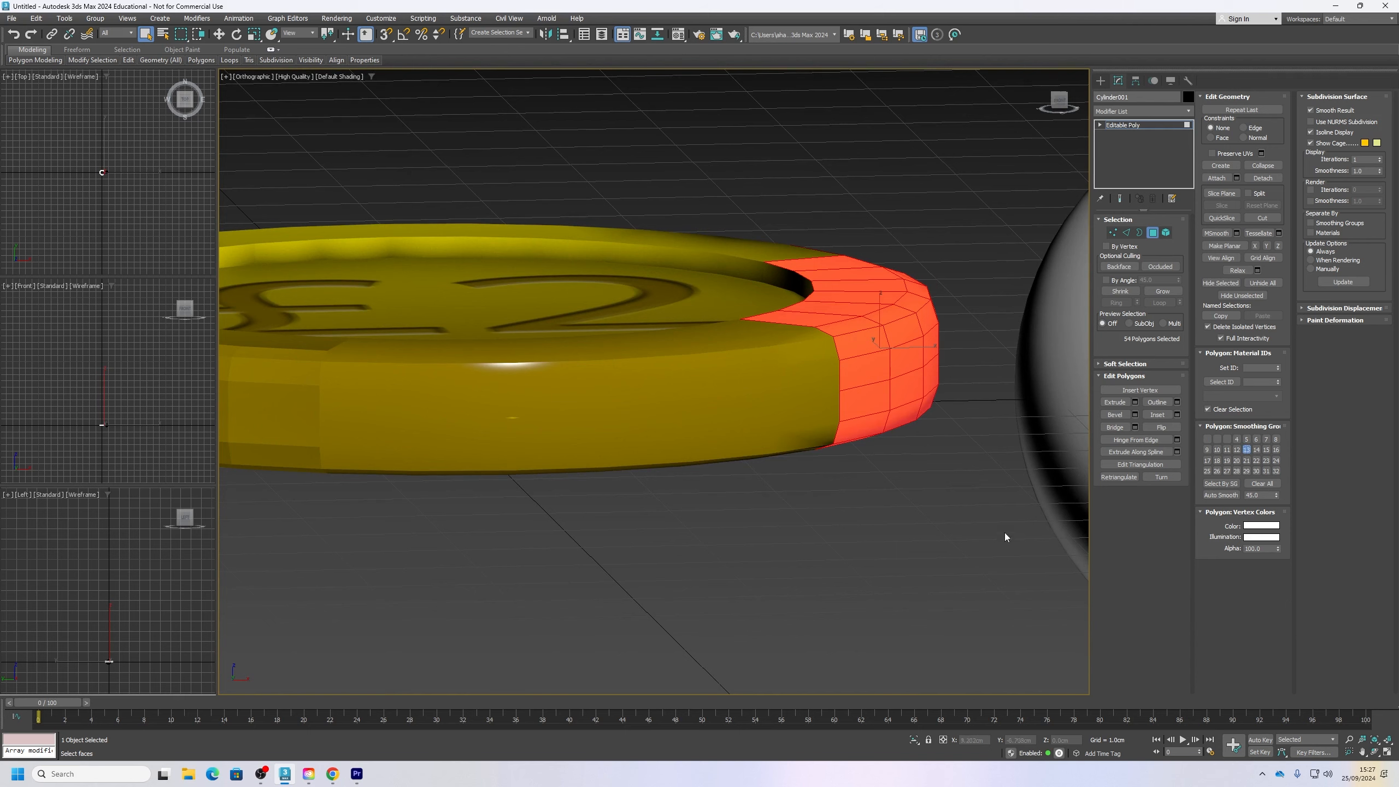
click(966, 519)
alt+middle_drag(966, 518, 940, 537)
click(685, 477)
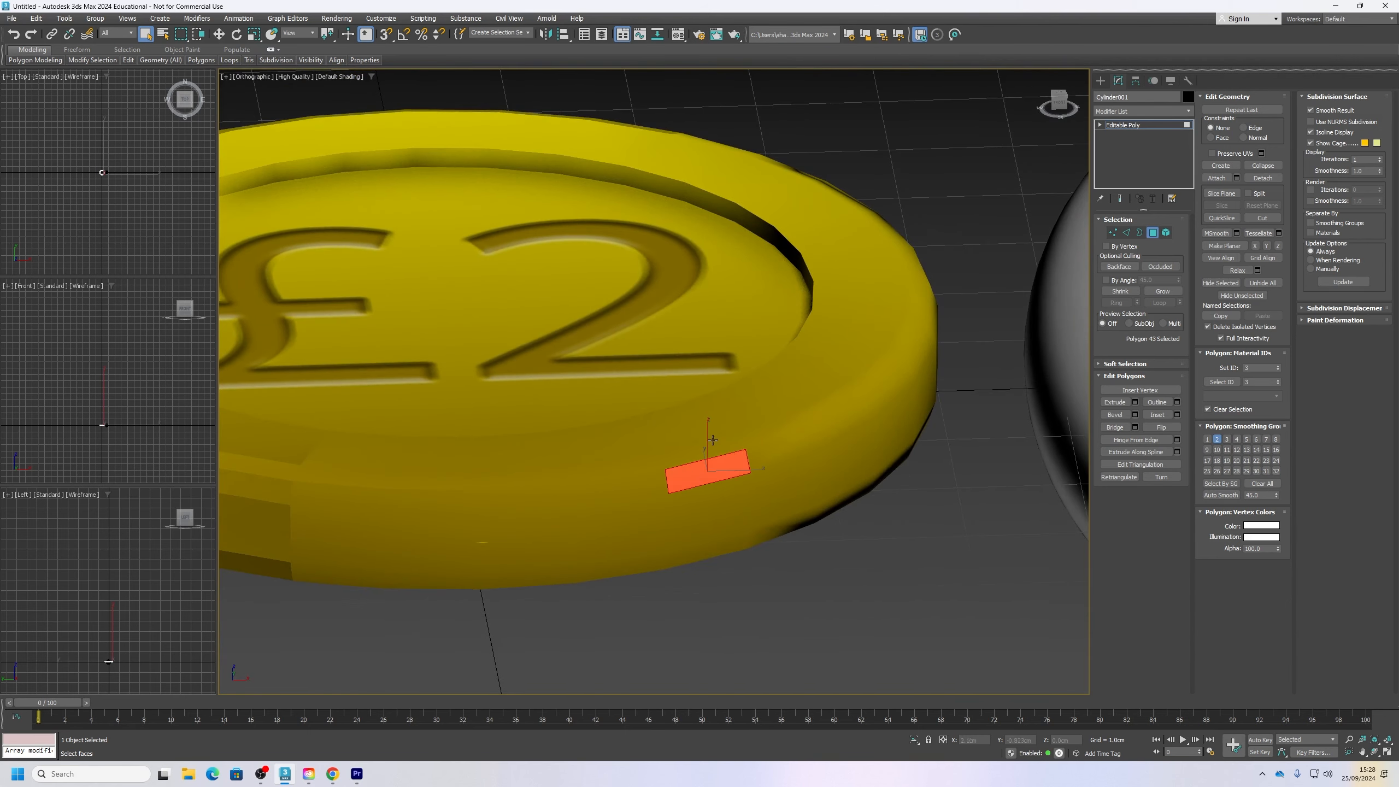
Step: Select the whole coin as an element and auto-smooth it with a threshold of 55
mouse_move(711, 444)
alt+middle_down()
mouse_move(697, 507)
mouse_move(695, 448)
alt+middle_up()
scroll(695, 448, down, 4)
click(1165, 233)
click(771, 463)
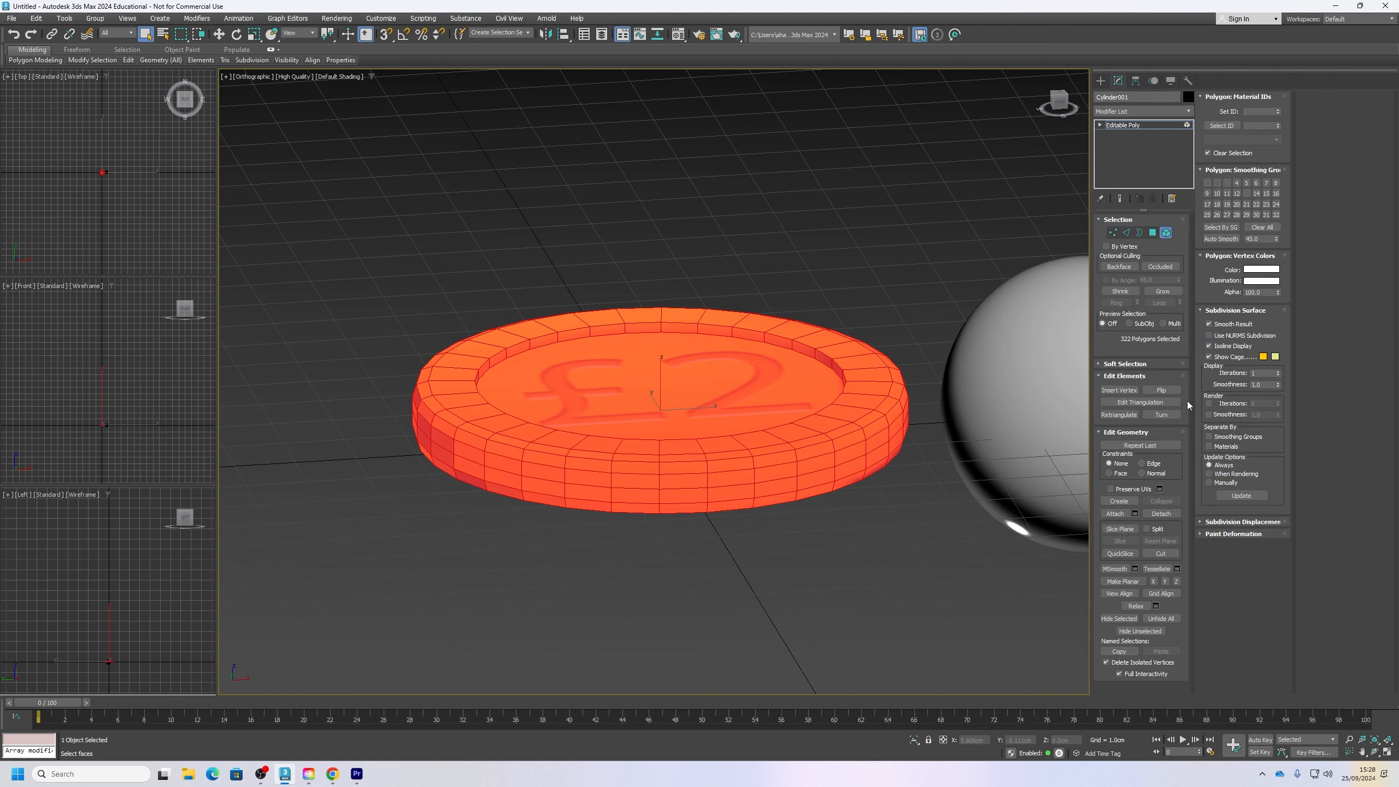
click(1219, 240)
drag(1264, 239, 1221, 243)
text(55)
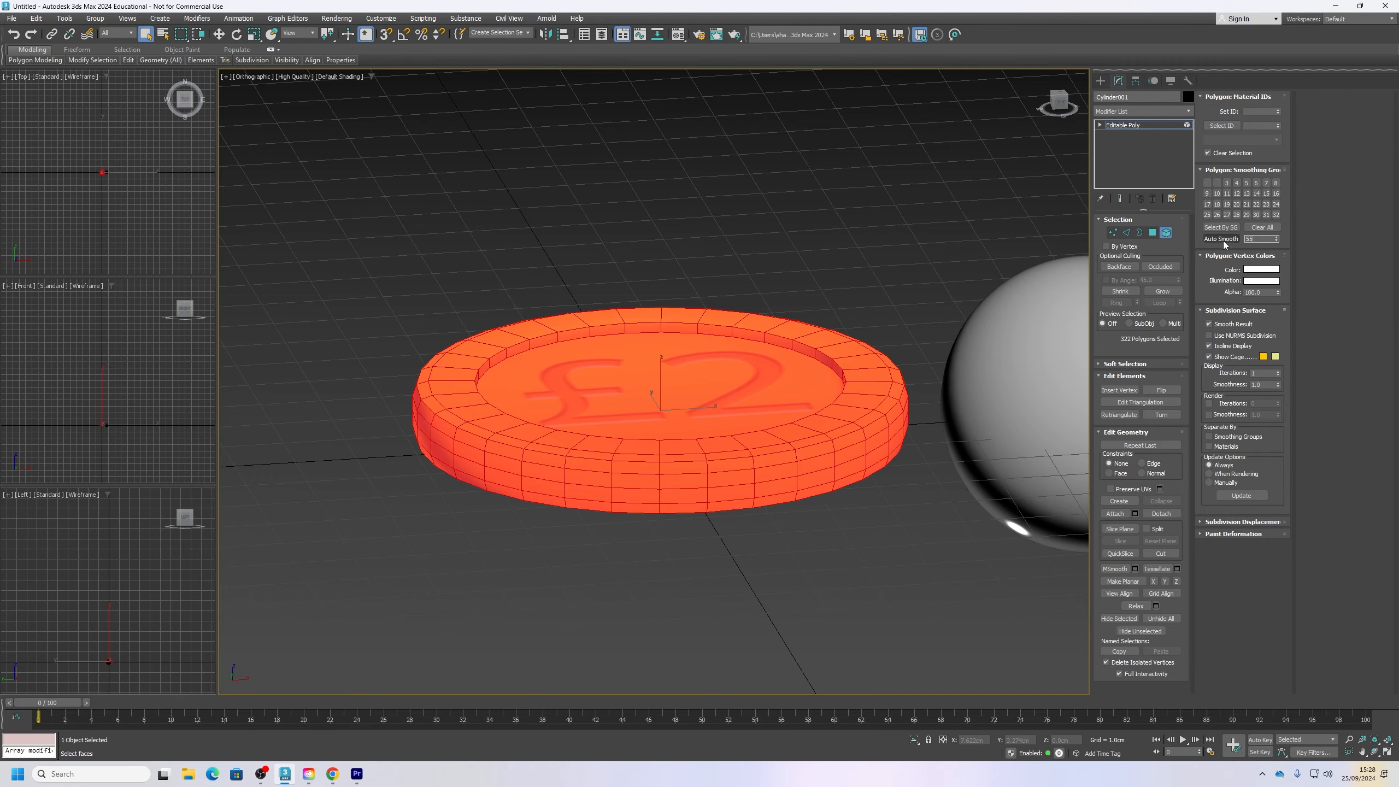
click(1223, 241)
click(830, 542)
Step: Select the edge loop around the upper rim of the coin's recess
alt+middle_drag(803, 540, 809, 574)
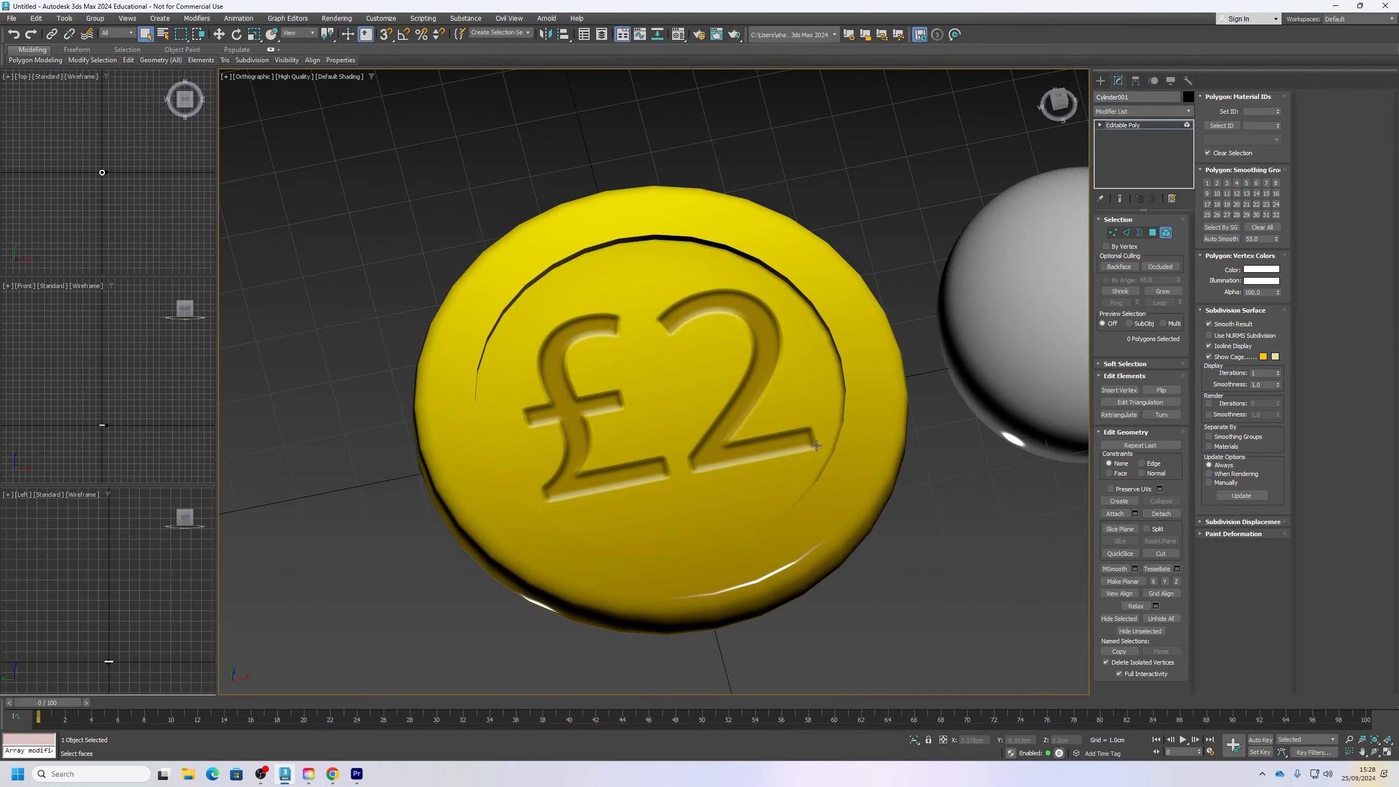
alt+middle_drag(816, 446, 724, 338)
scroll(723, 338, up, 5)
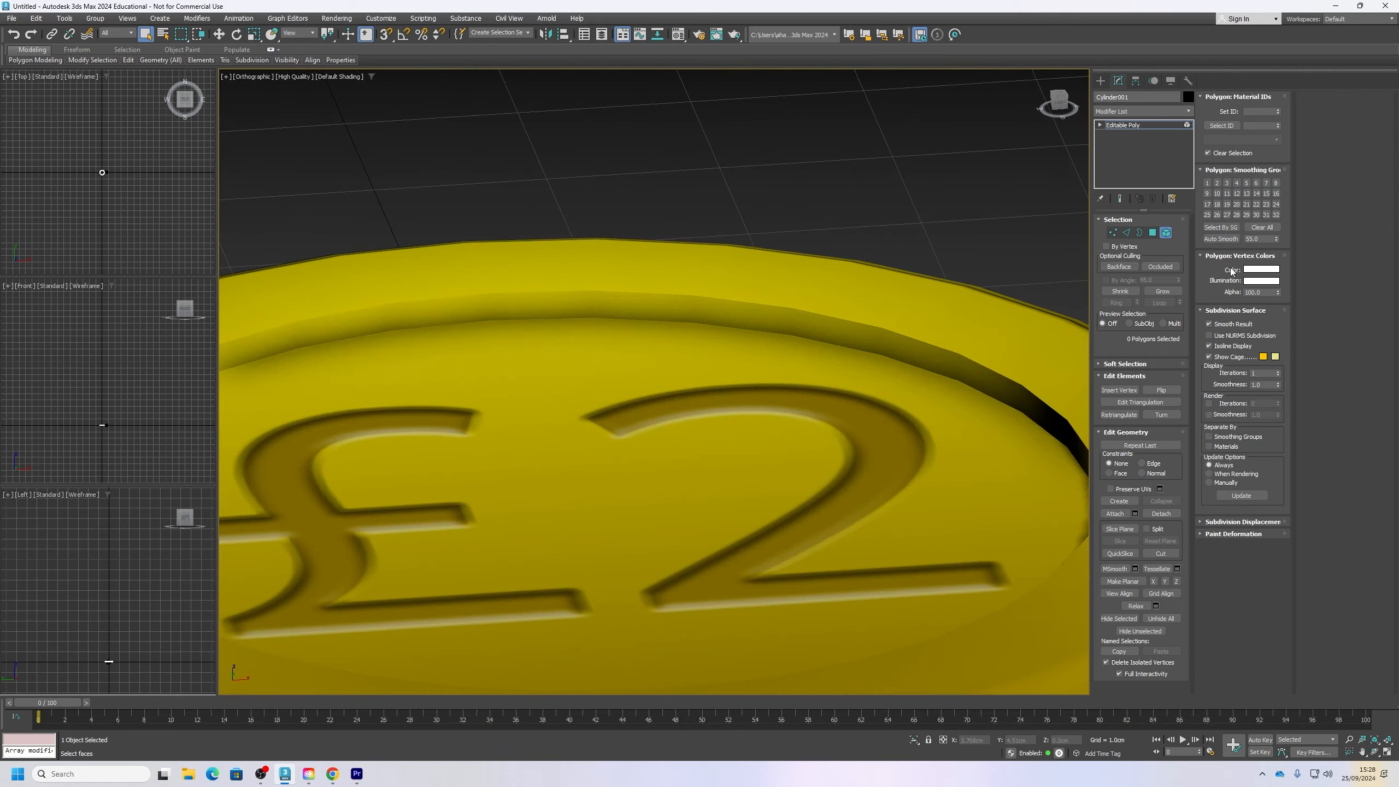
click(1126, 232)
double_click(913, 337)
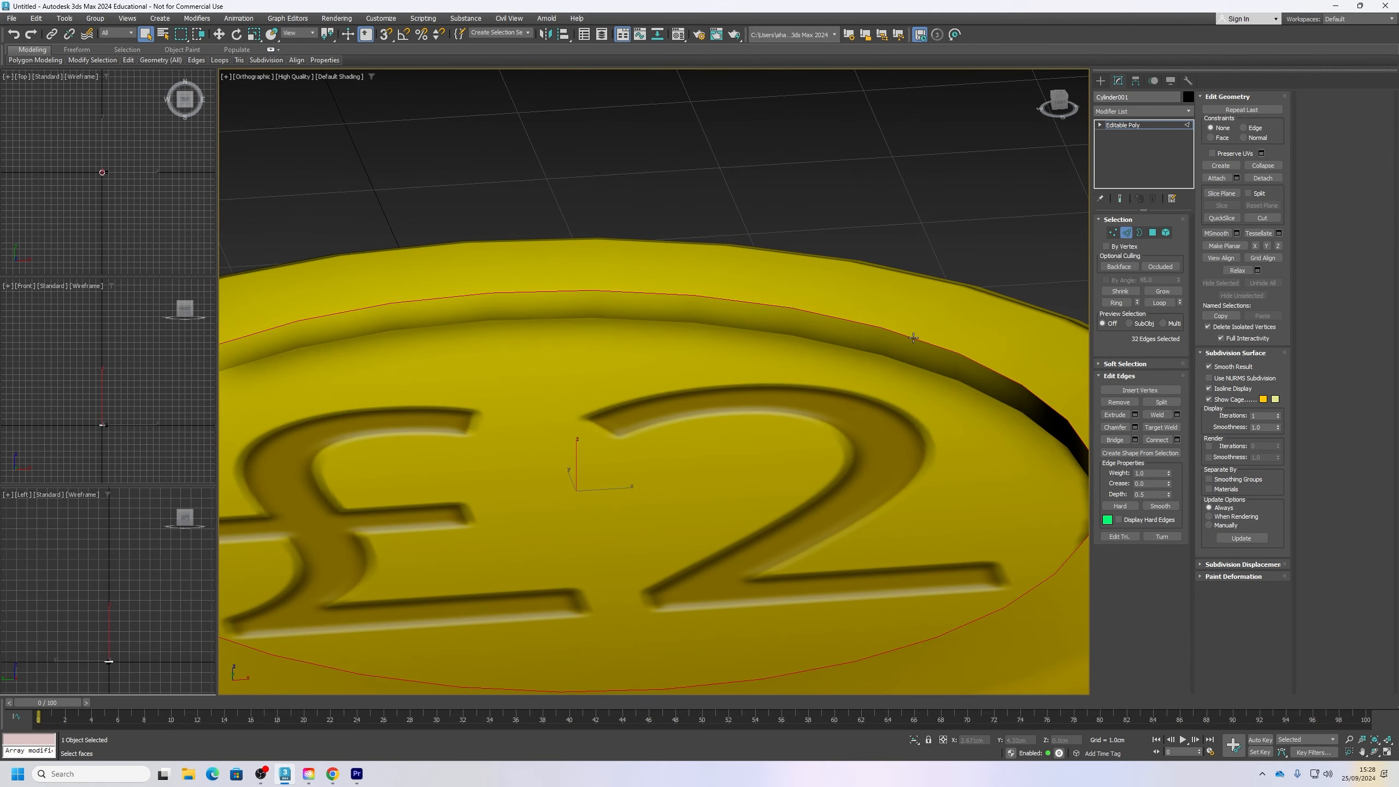
scroll(672, 410, down, 5)
alt+middle_drag(672, 409, 770, 426)
scroll(769, 429, up, 5)
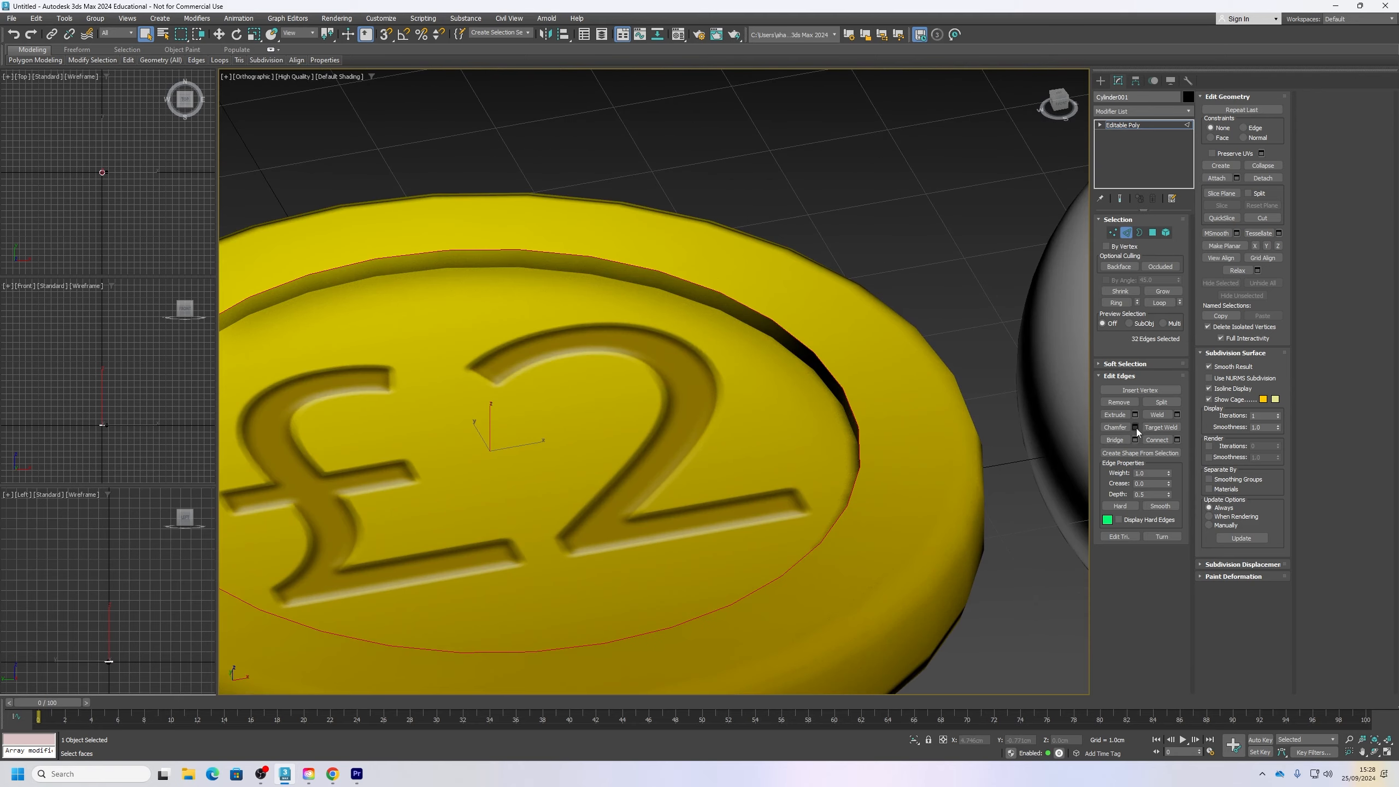
Step: Preview a narrow one-segment chamfer on the recess's upper edge loop, comparing the coin's shading with Smooth on and off
click(1135, 428)
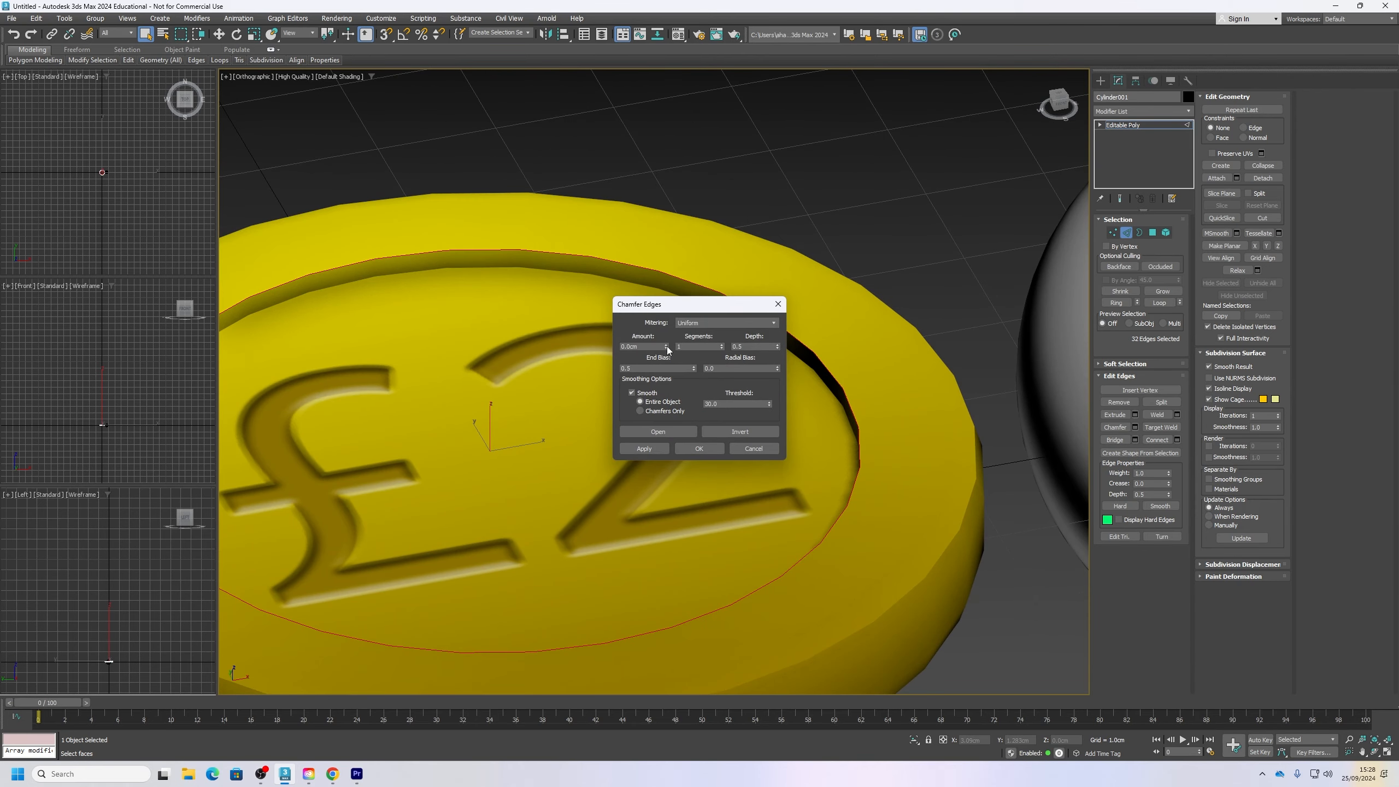
drag(667, 349, 714, 296)
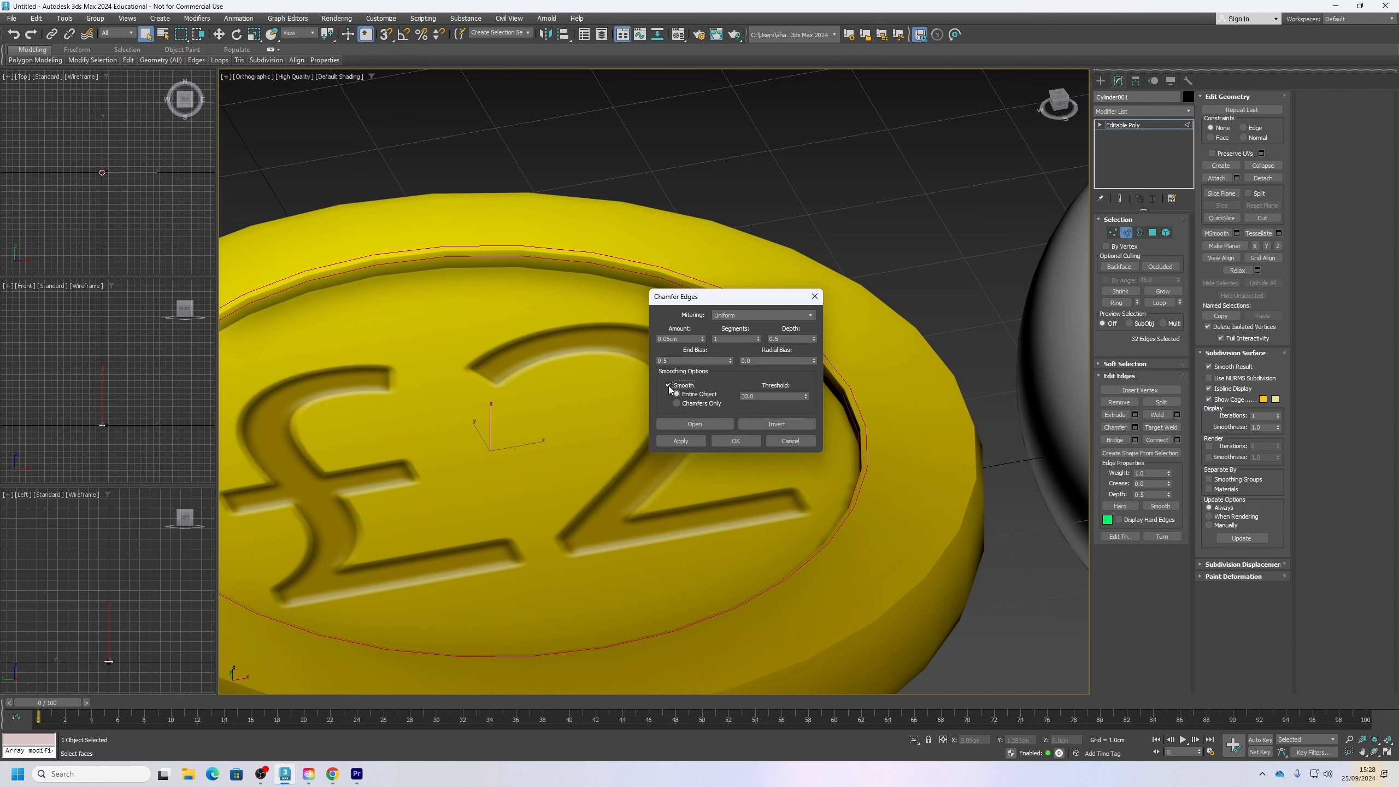
click(669, 385)
click(668, 385)
click(669, 384)
click(669, 384)
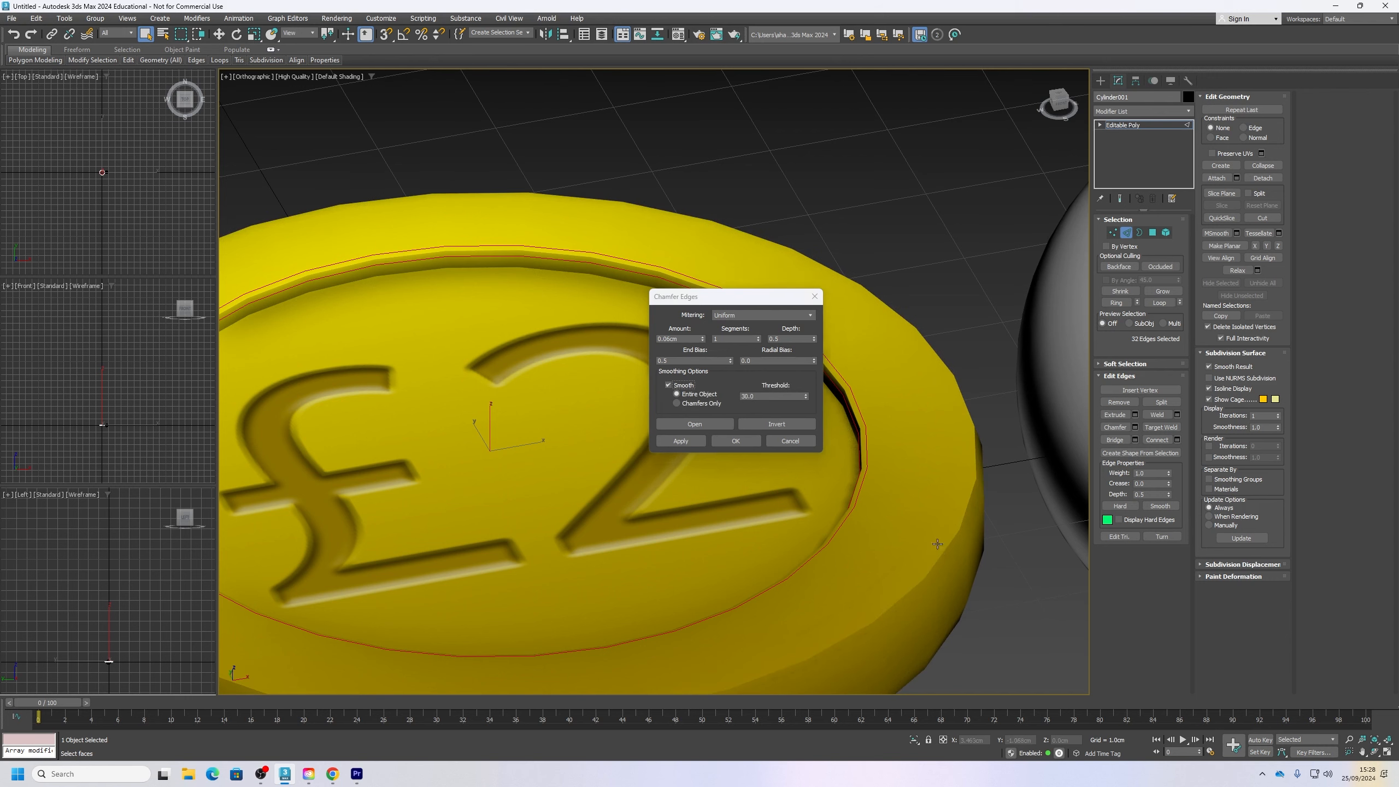
Step: Disable Smooth for the chamfer, check the coin's shading and apply the chamfer
alt+middle_drag(945, 555, 932, 528)
click(668, 385)
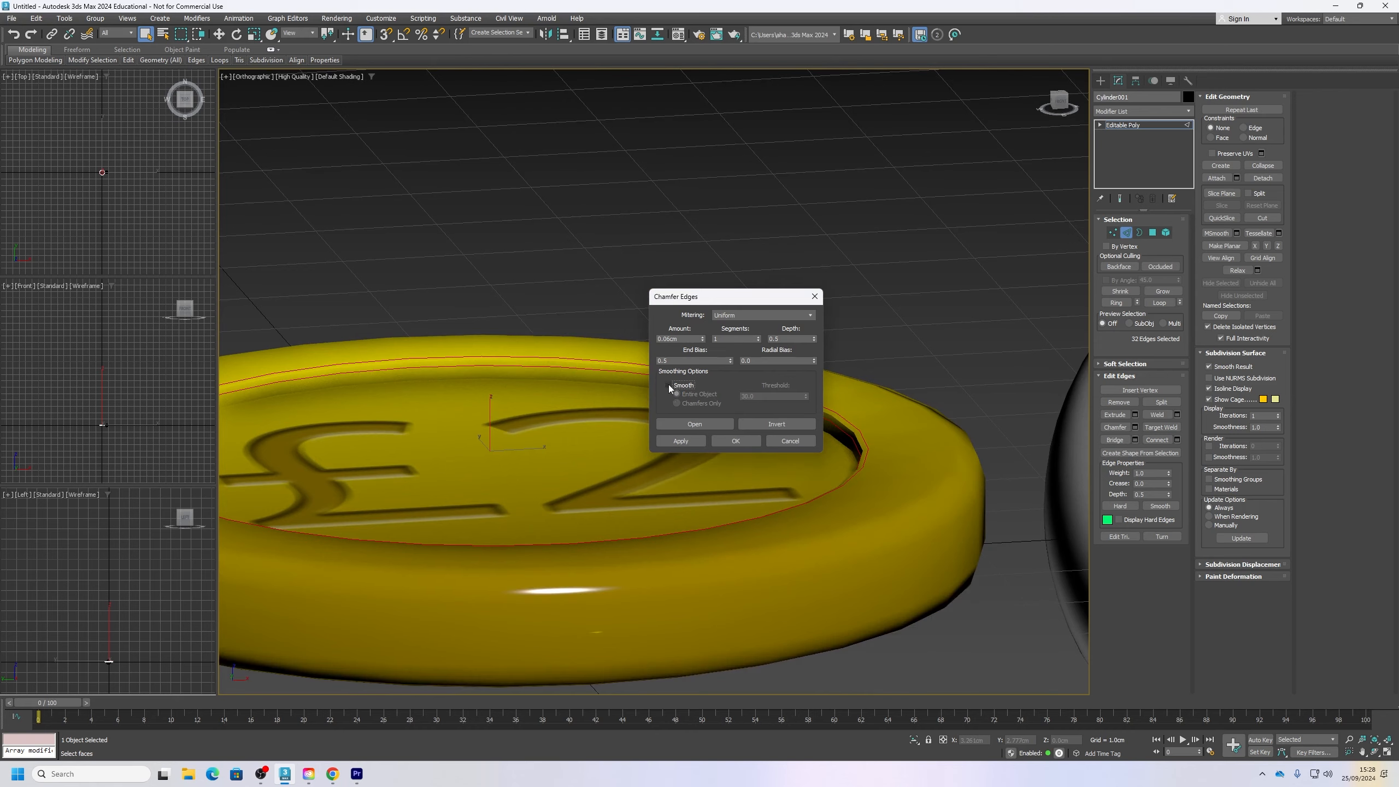
mouse_move(669, 385)
alt+middle_down()
mouse_move(533, 438)
mouse_move(548, 458)
alt+middle_up()
alt+middle_drag(735, 461, 765, 475)
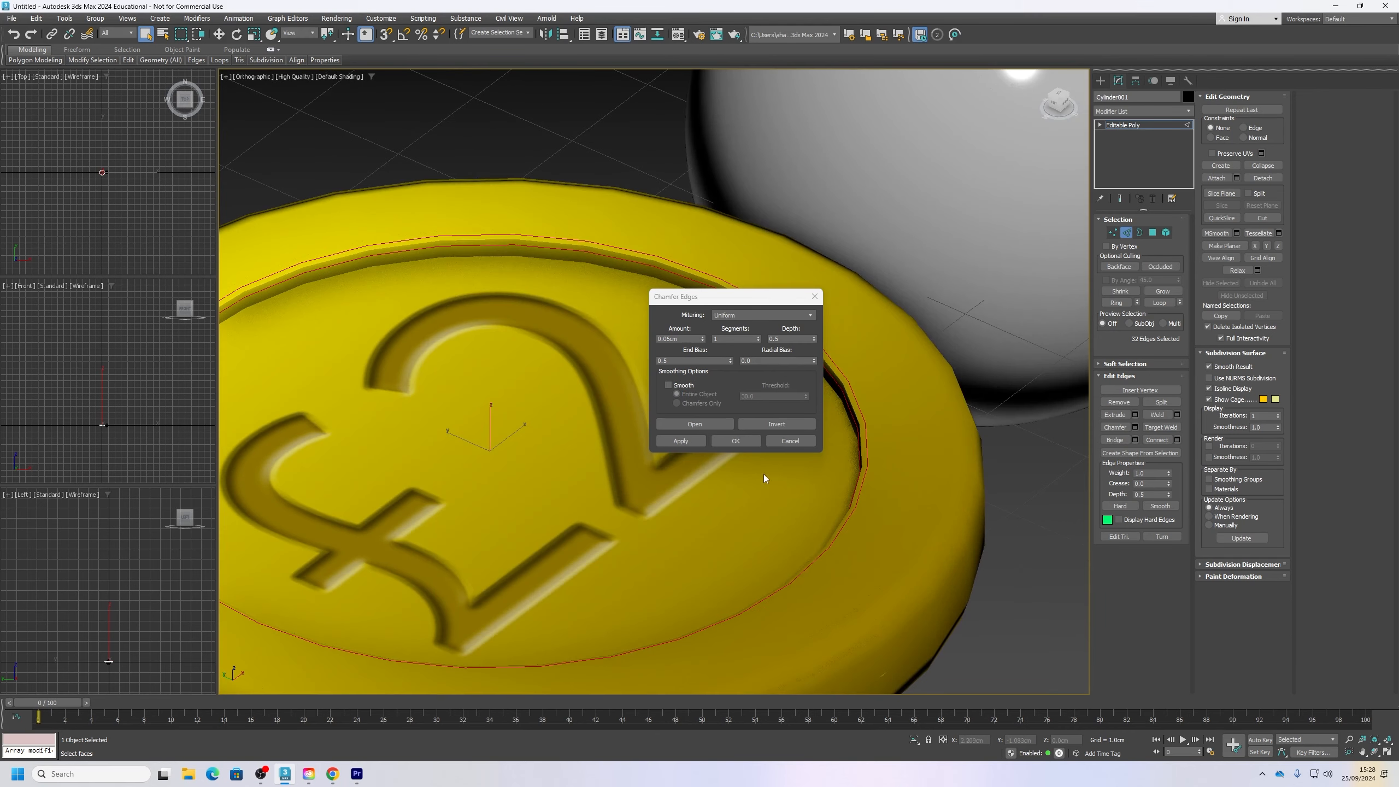
click(736, 441)
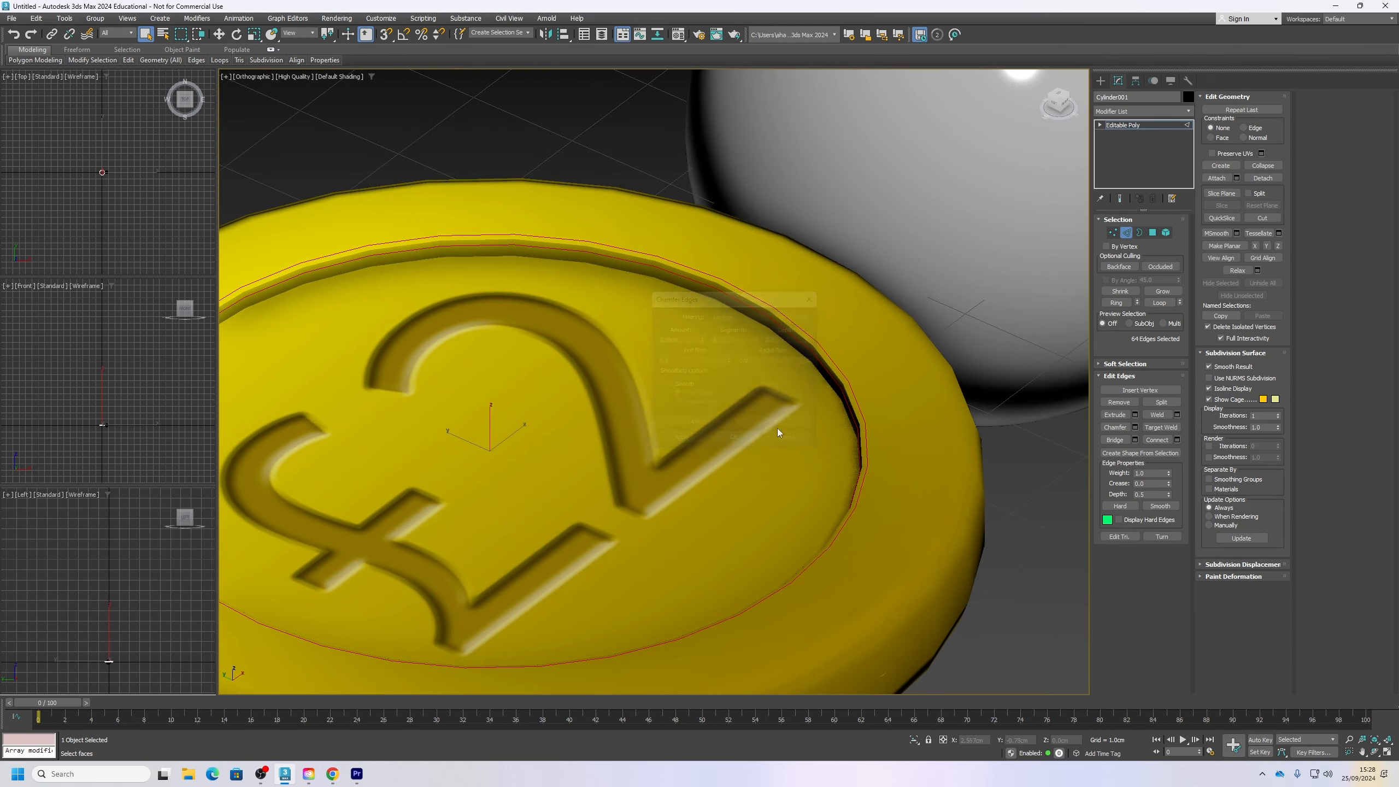
Step: Turn on edged faces display and pick an edge where the recess wall meets its floor
click(821, 380)
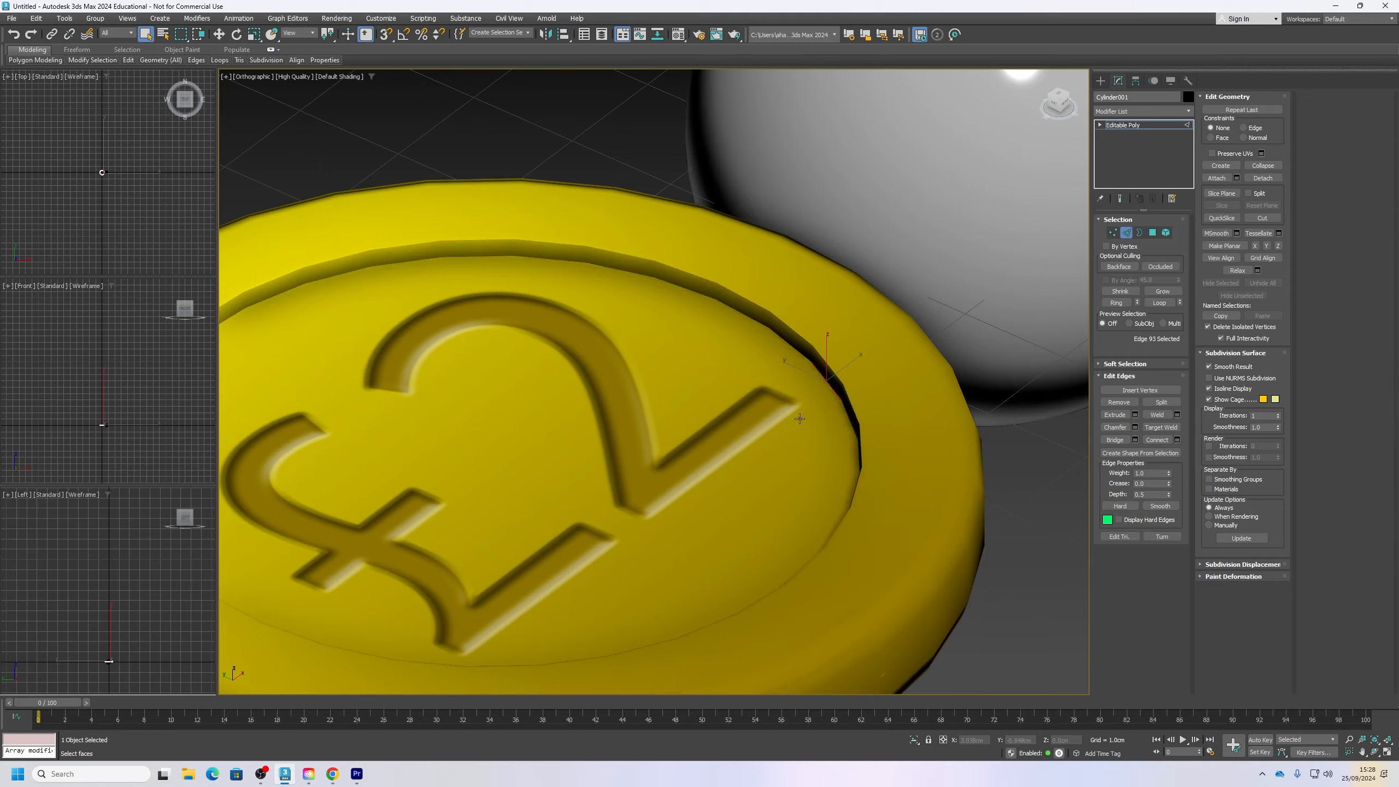
alt+middle_drag(799, 418, 842, 411)
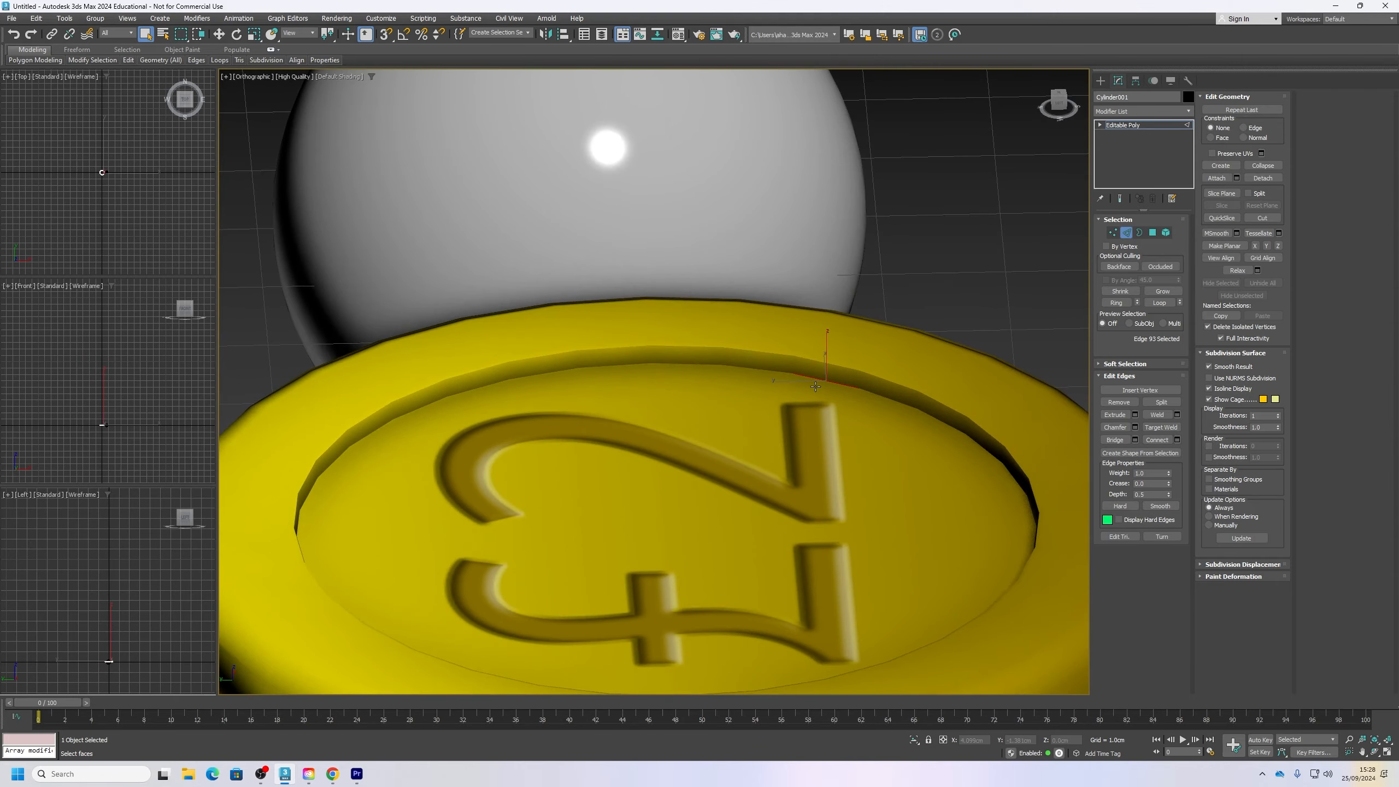
key(F4)
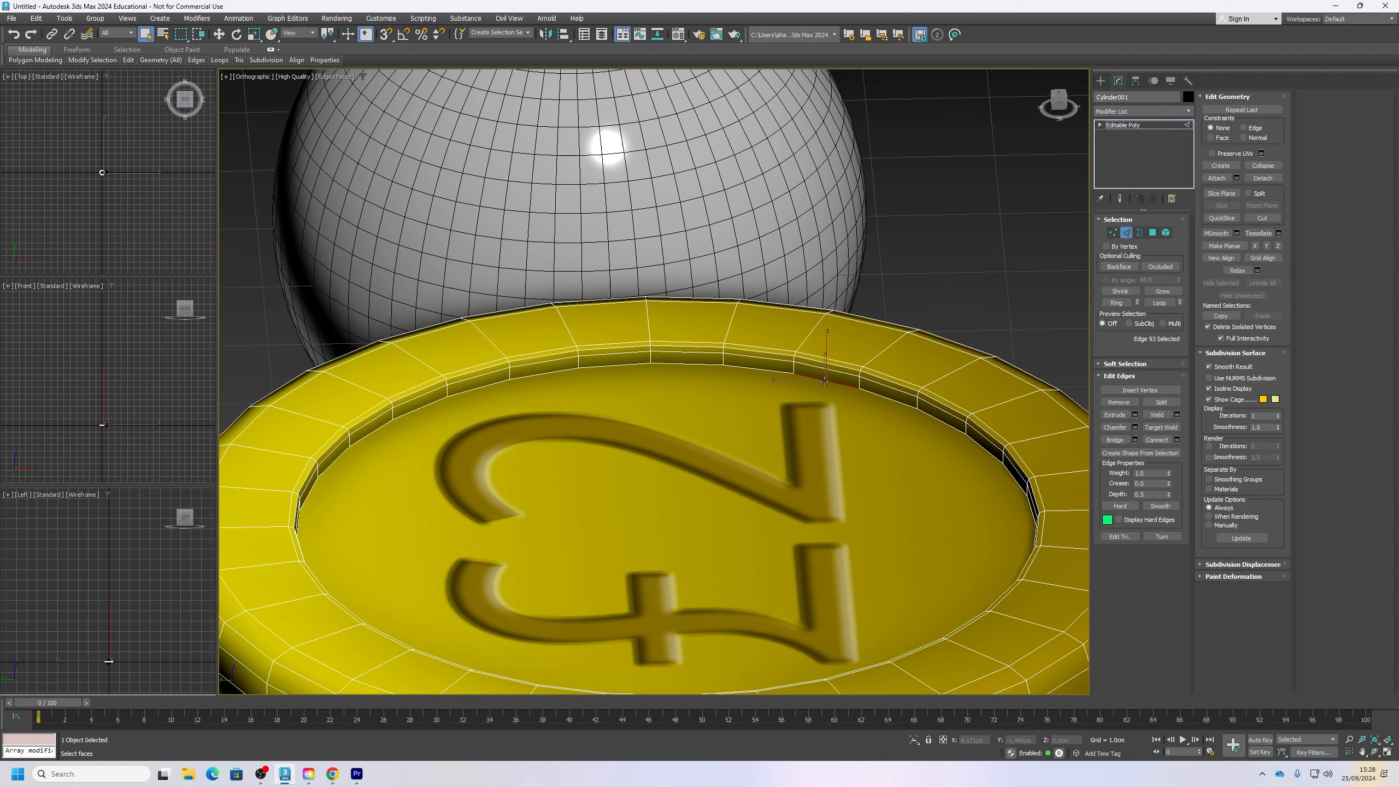
click(790, 376)
Step: Select the recess floor polygon with the £2 relief and convert the selection to its surrounding edges
click(1152, 232)
click(678, 402)
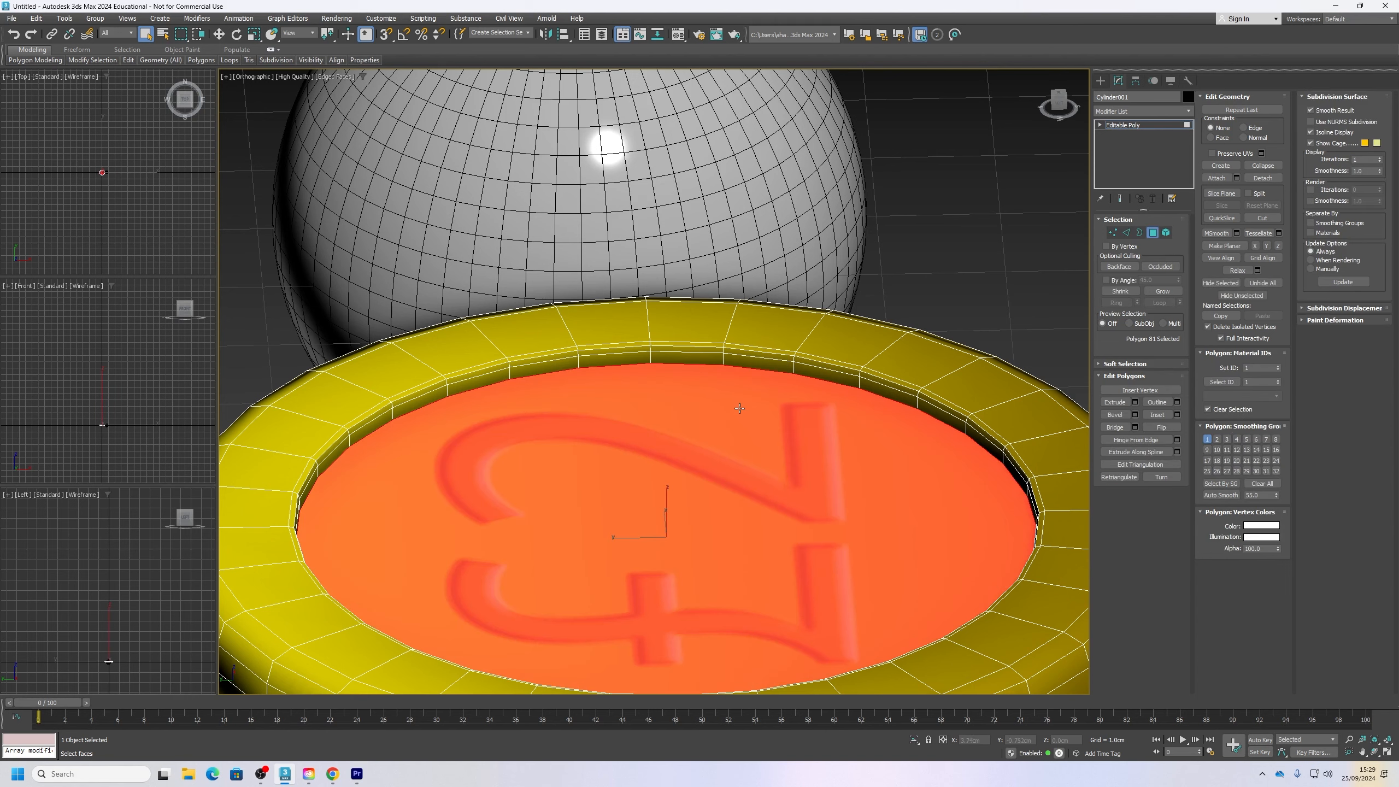
scroll(661, 408, up, 2)
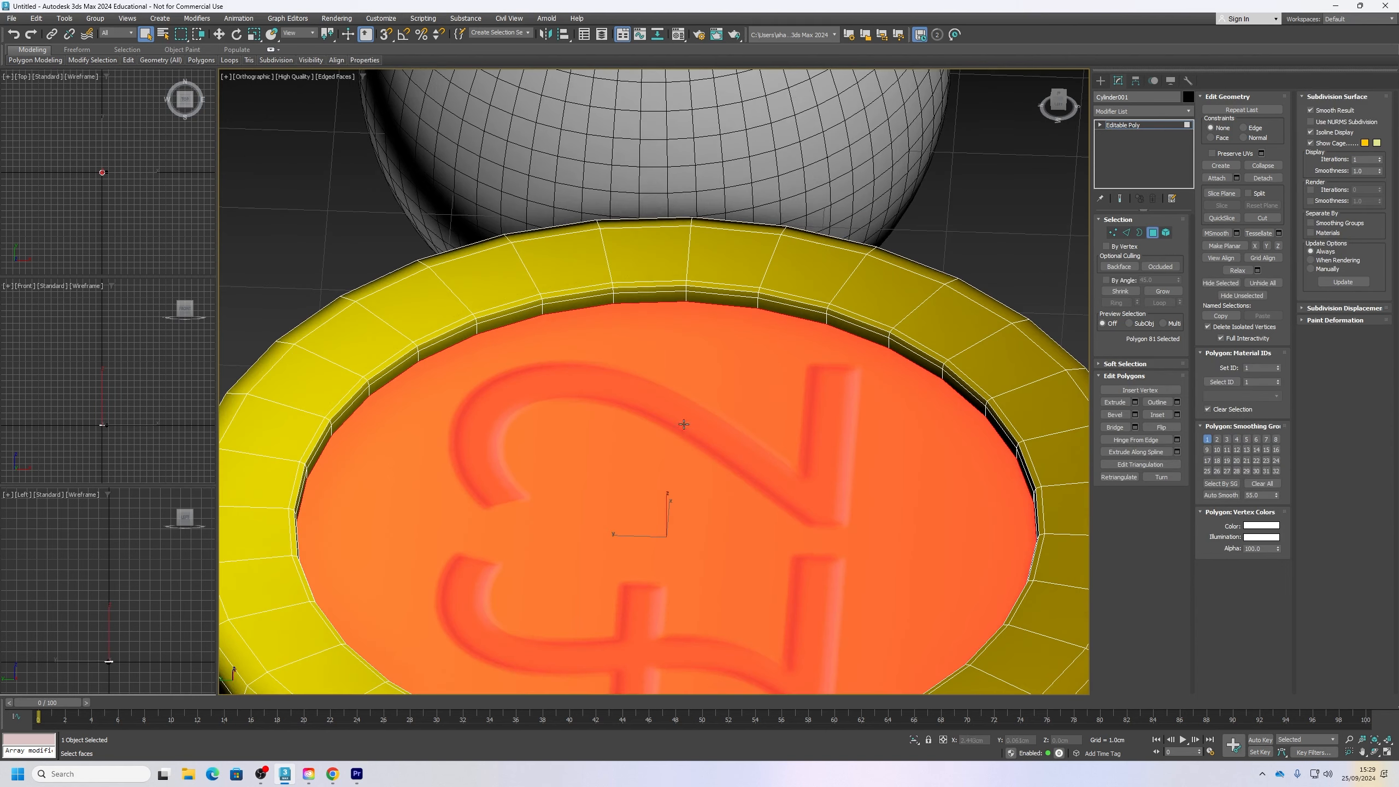
ctrl+click(1127, 233)
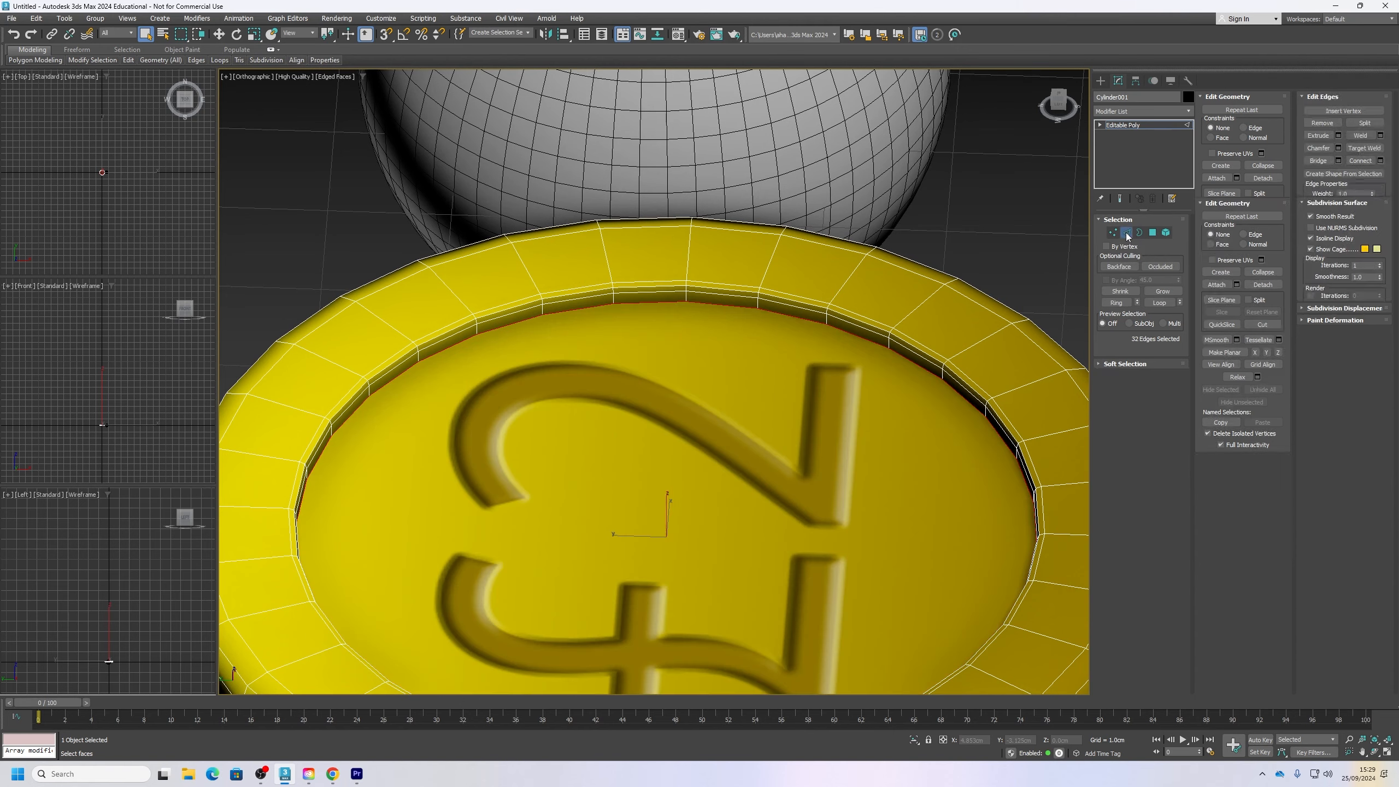
Step: Chamfer the edges around the recess floor with one segment and Smooth disabled, keeping the same narrow amount
scroll(768, 428, down, 2)
alt+middle_drag(719, 411, 695, 436)
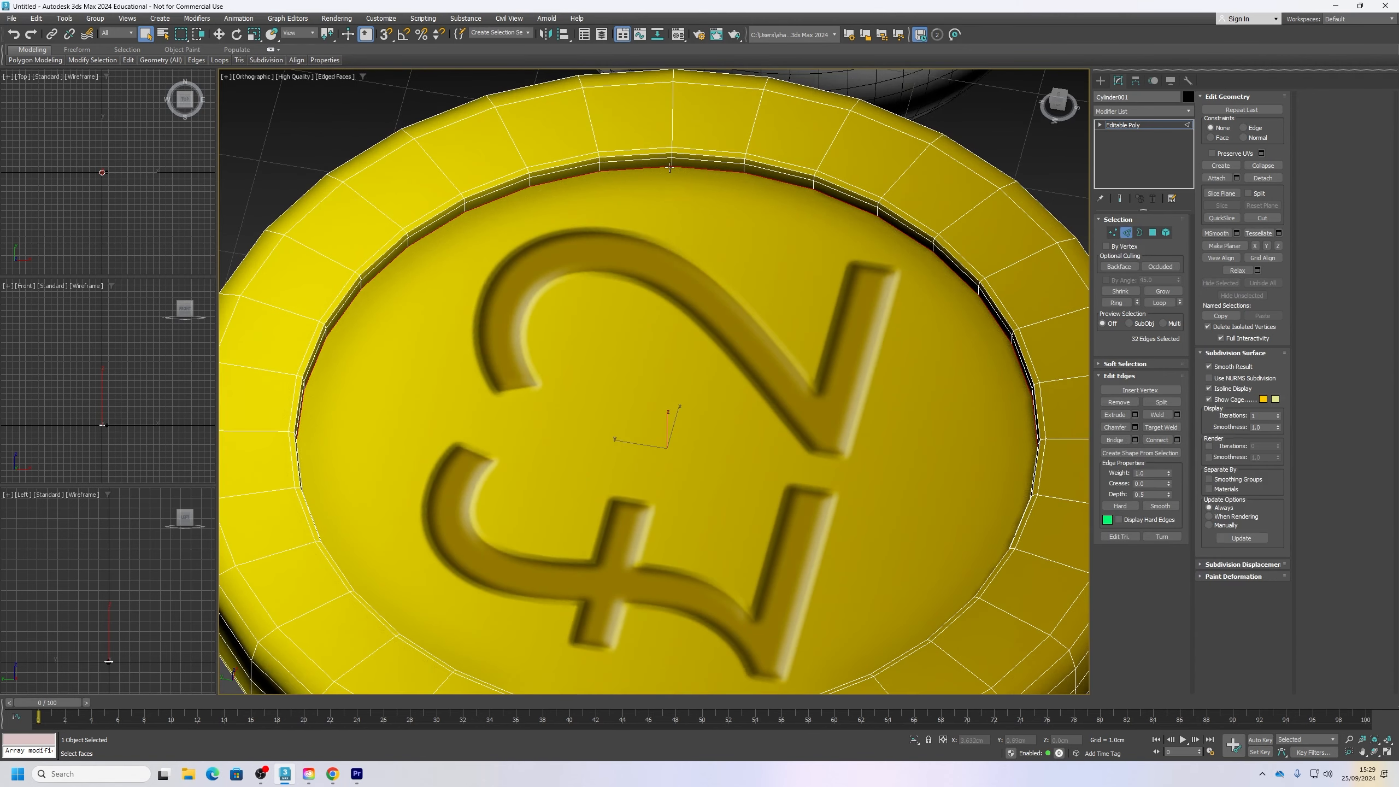
click(1135, 428)
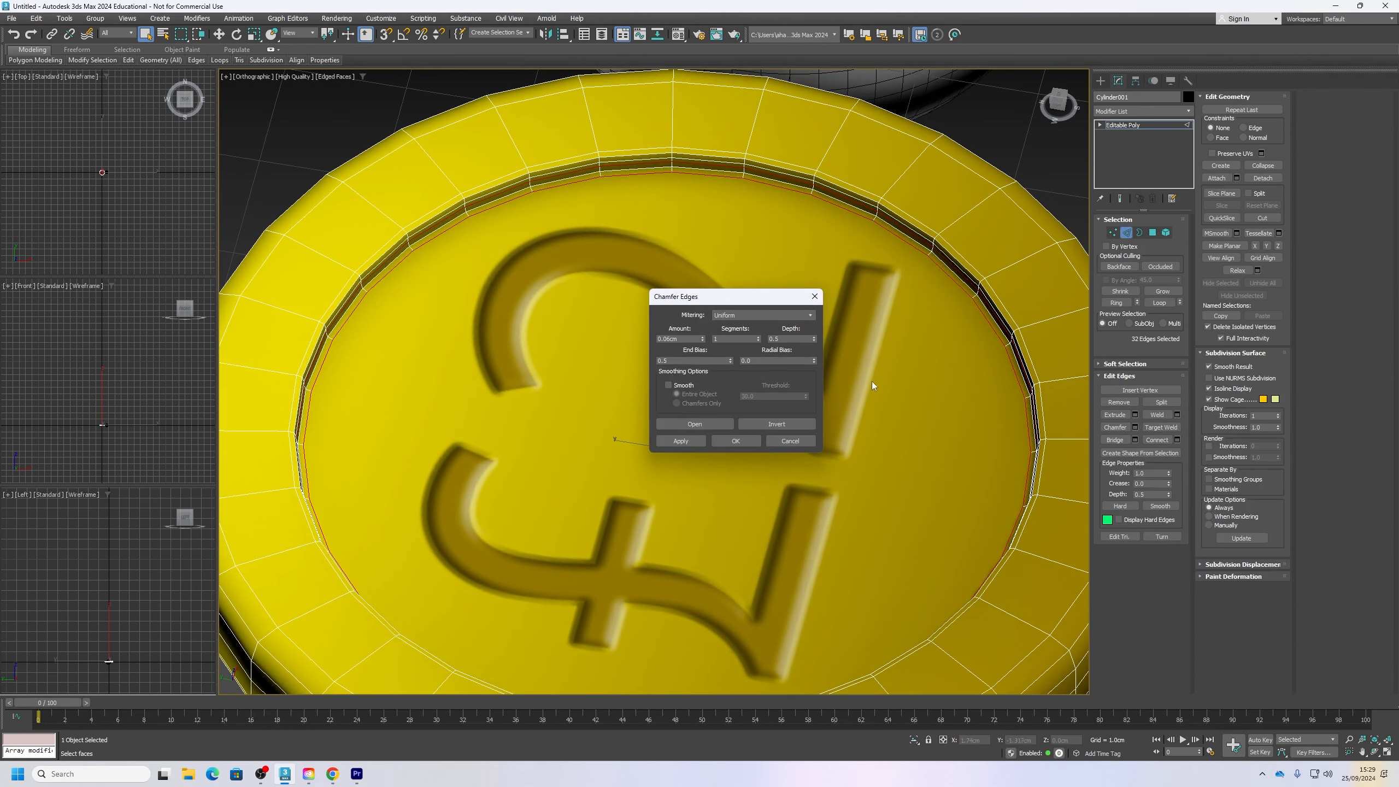
click(735, 440)
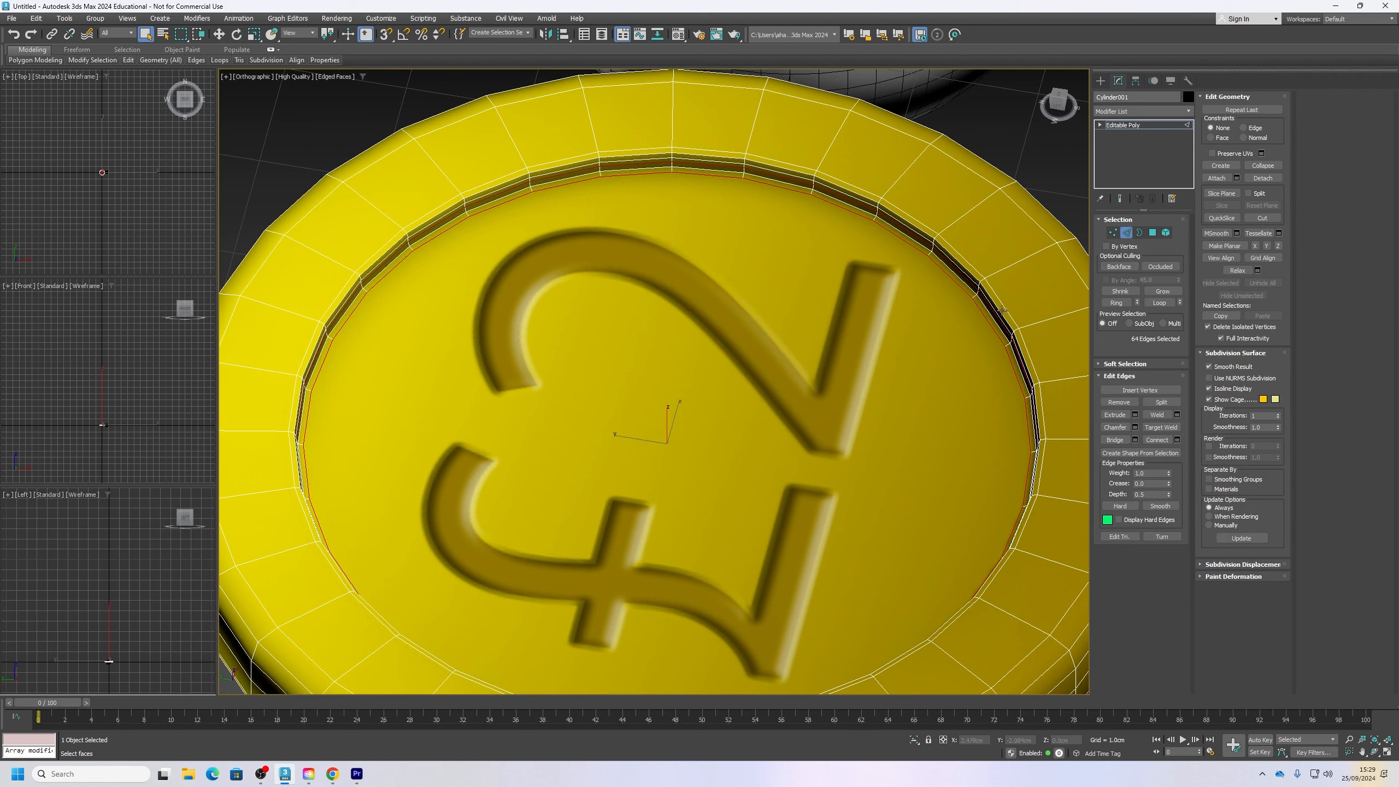
Step: Clear the edge selection, hide edged faces and examine the shading around the coin's chamfered recess
click(1032, 172)
key(F4)
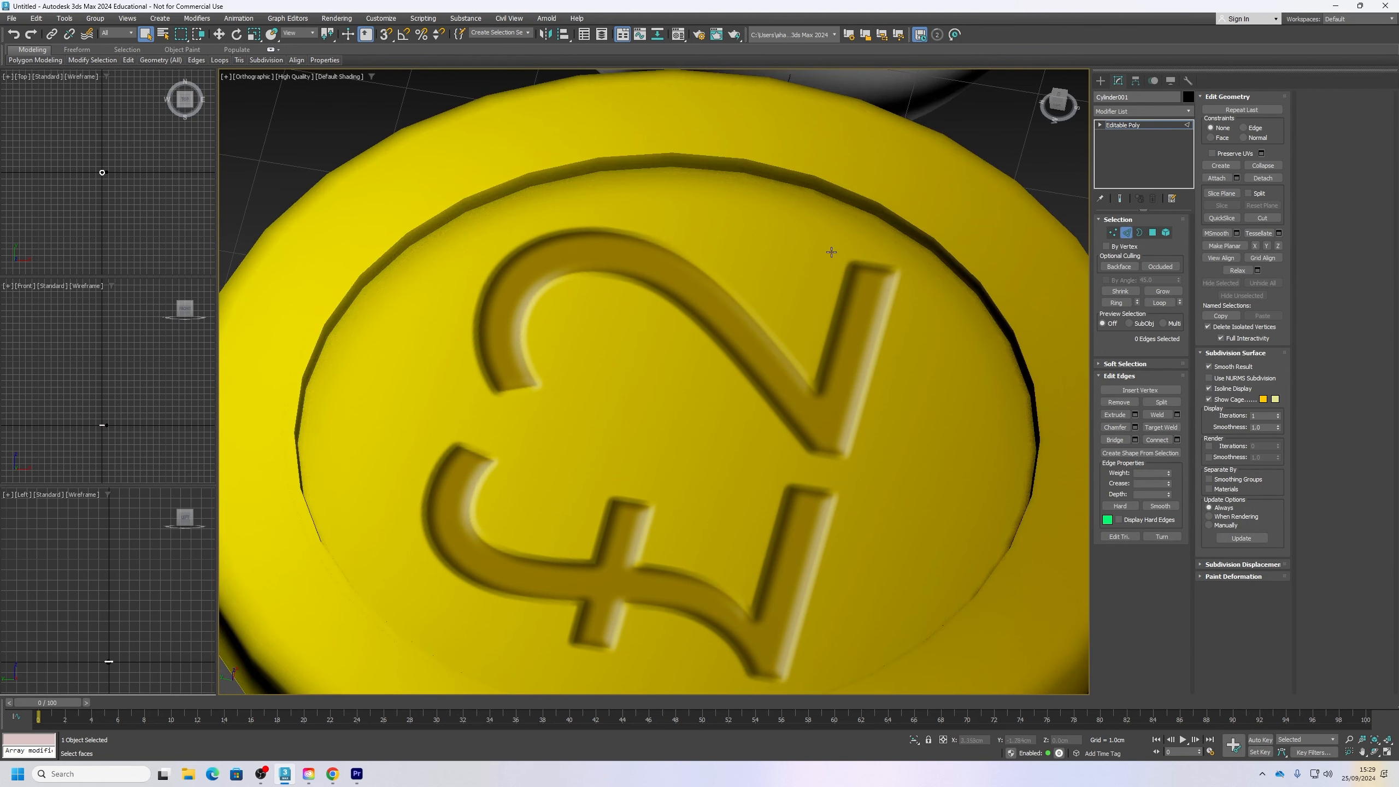
scroll(674, 298, down, 5)
alt+middle_drag(712, 300, 695, 278)
scroll(715, 280, up, 10)
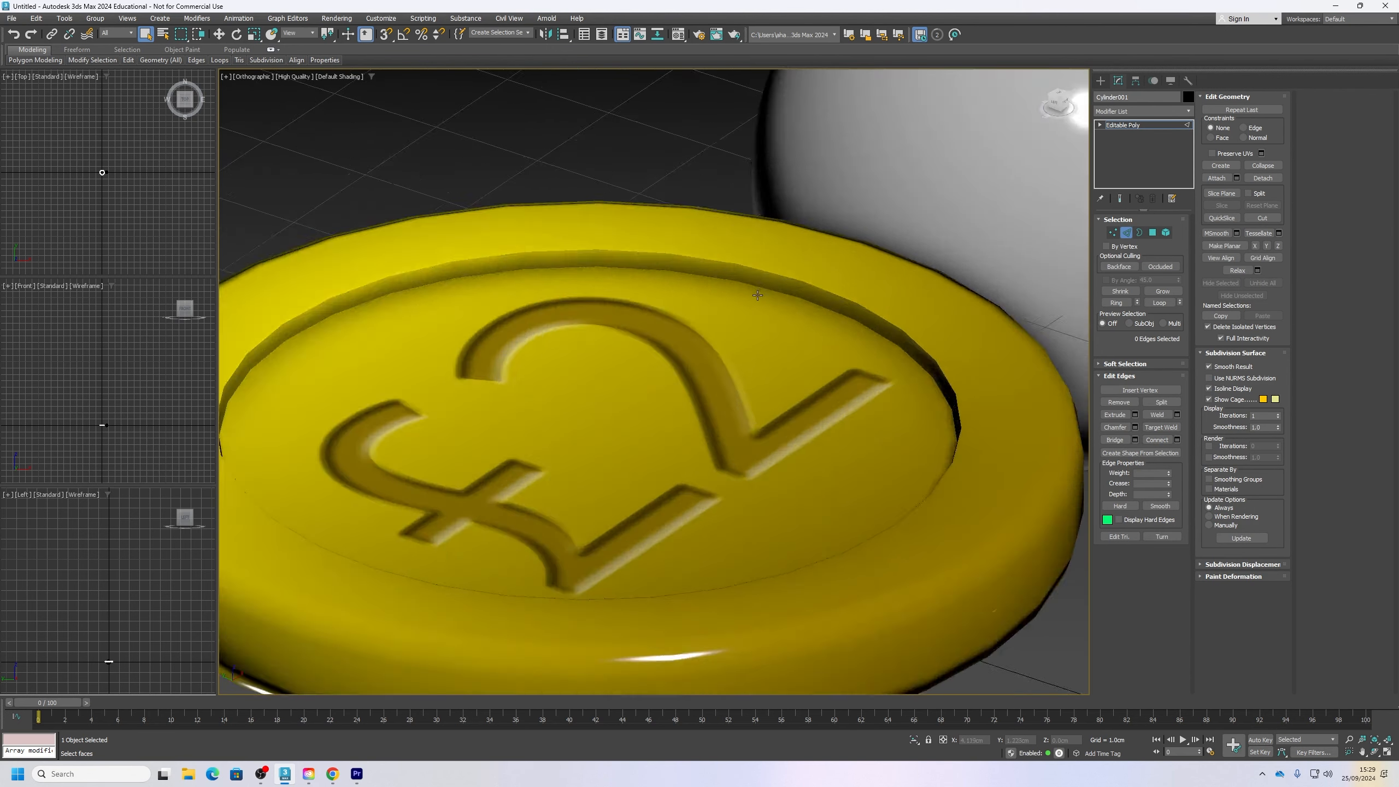
scroll(764, 286, down, 2)
scroll(590, 325, down, 3)
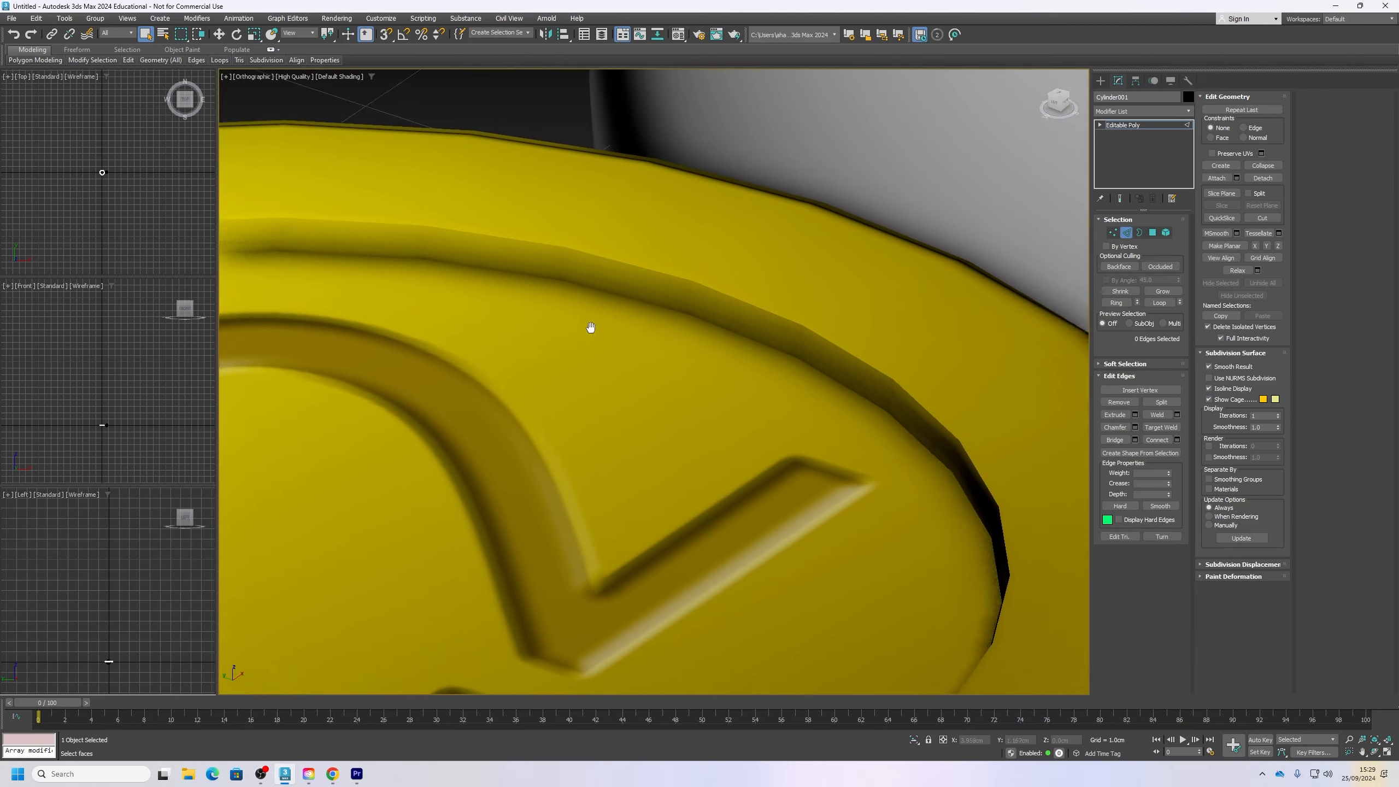
scroll(696, 333, up, 3)
Step: Select all polygons of the coin and apply Auto Smooth, then clear the selection
click(1152, 233)
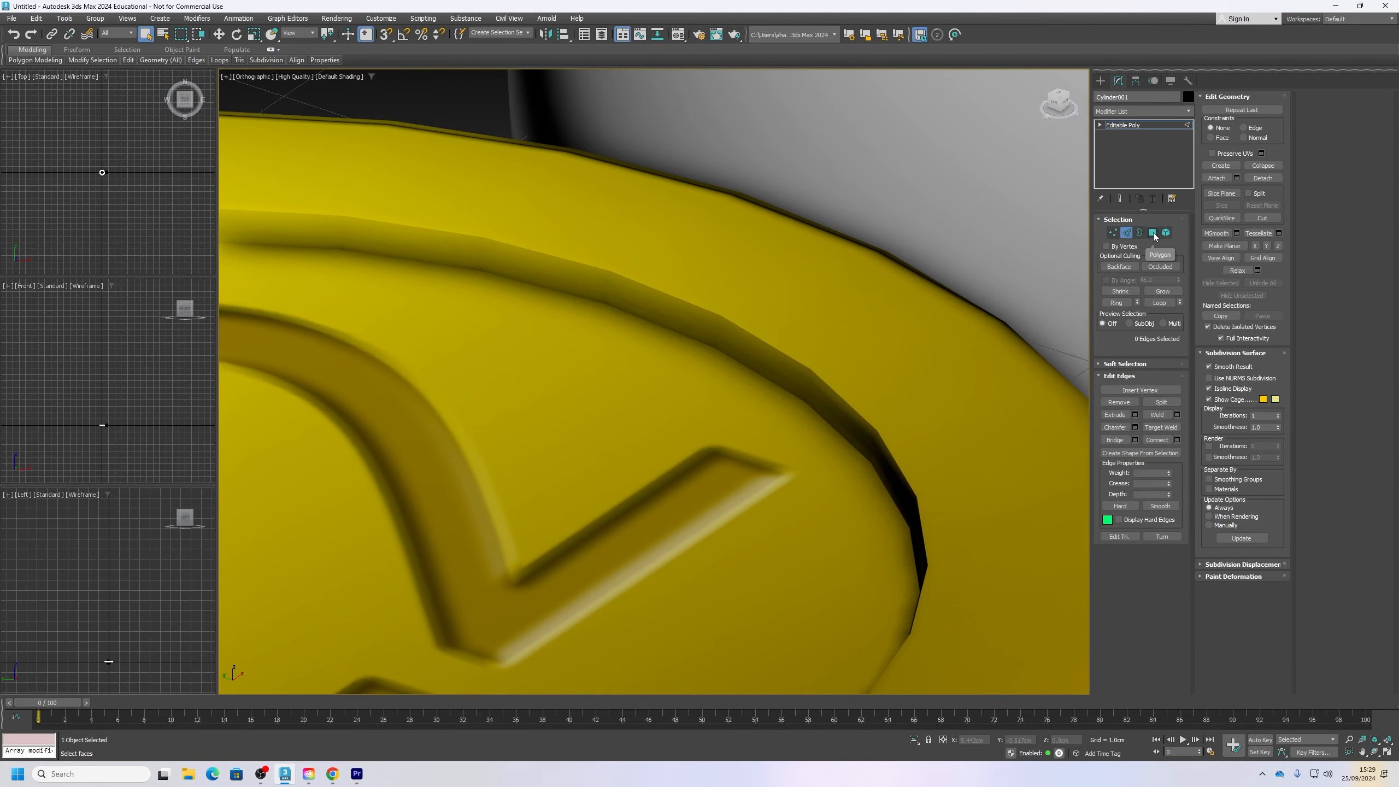
scroll(649, 395, down, 8)
key(ctrl+a)
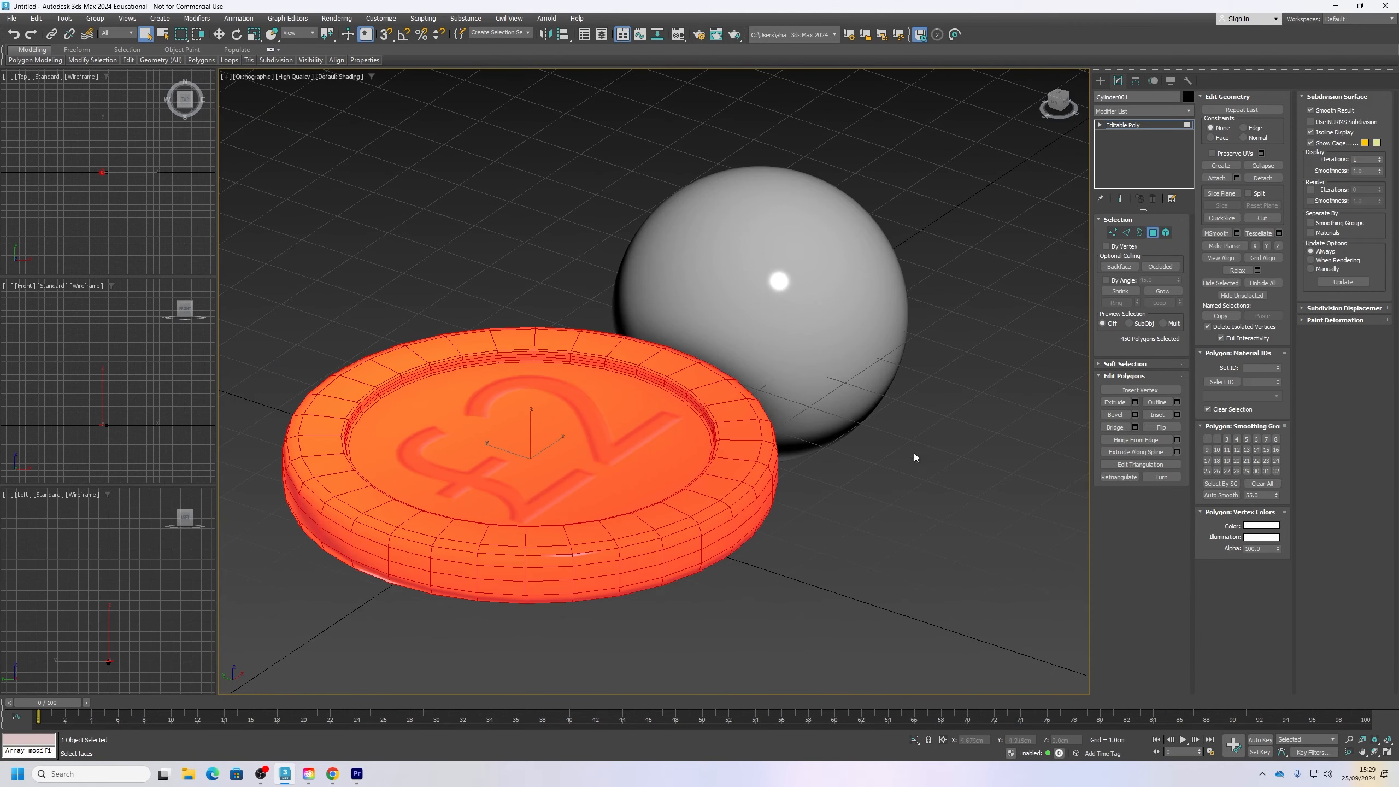
click(1220, 495)
click(901, 542)
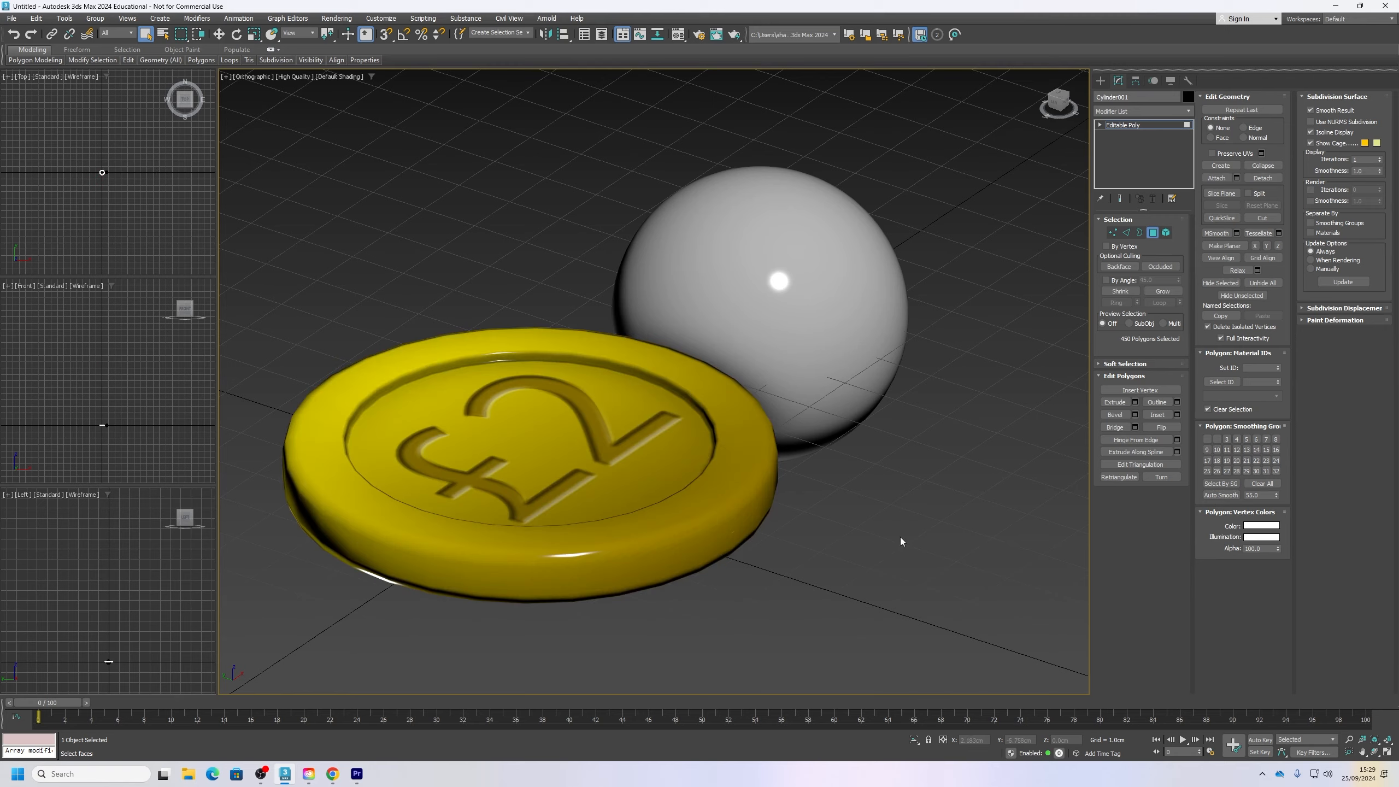
alt+middle_drag(723, 499, 771, 550)
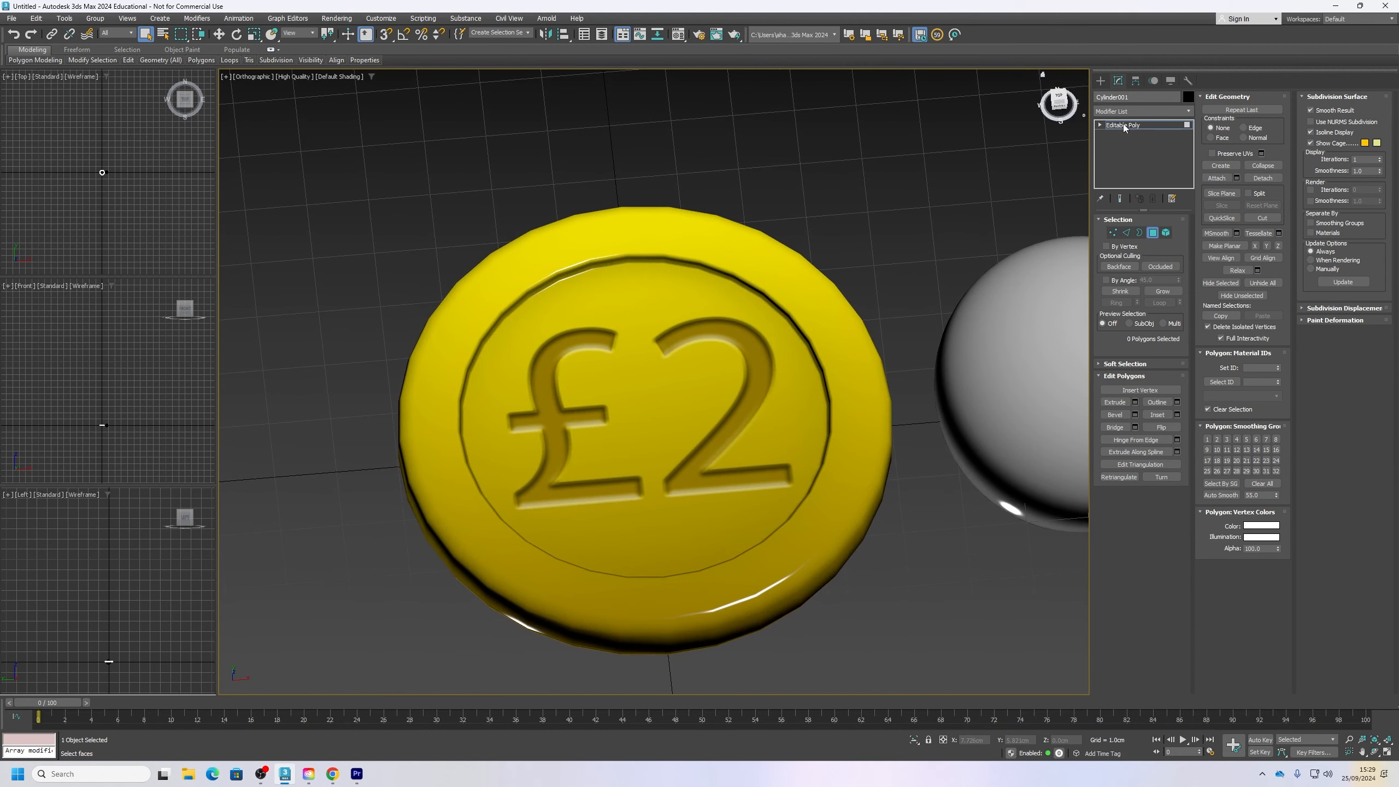
Step: Add a TurboSmooth modifier to the coin and show edged faces to examine the subdivided mesh
click(1123, 124)
click(1135, 108)
text(tu)
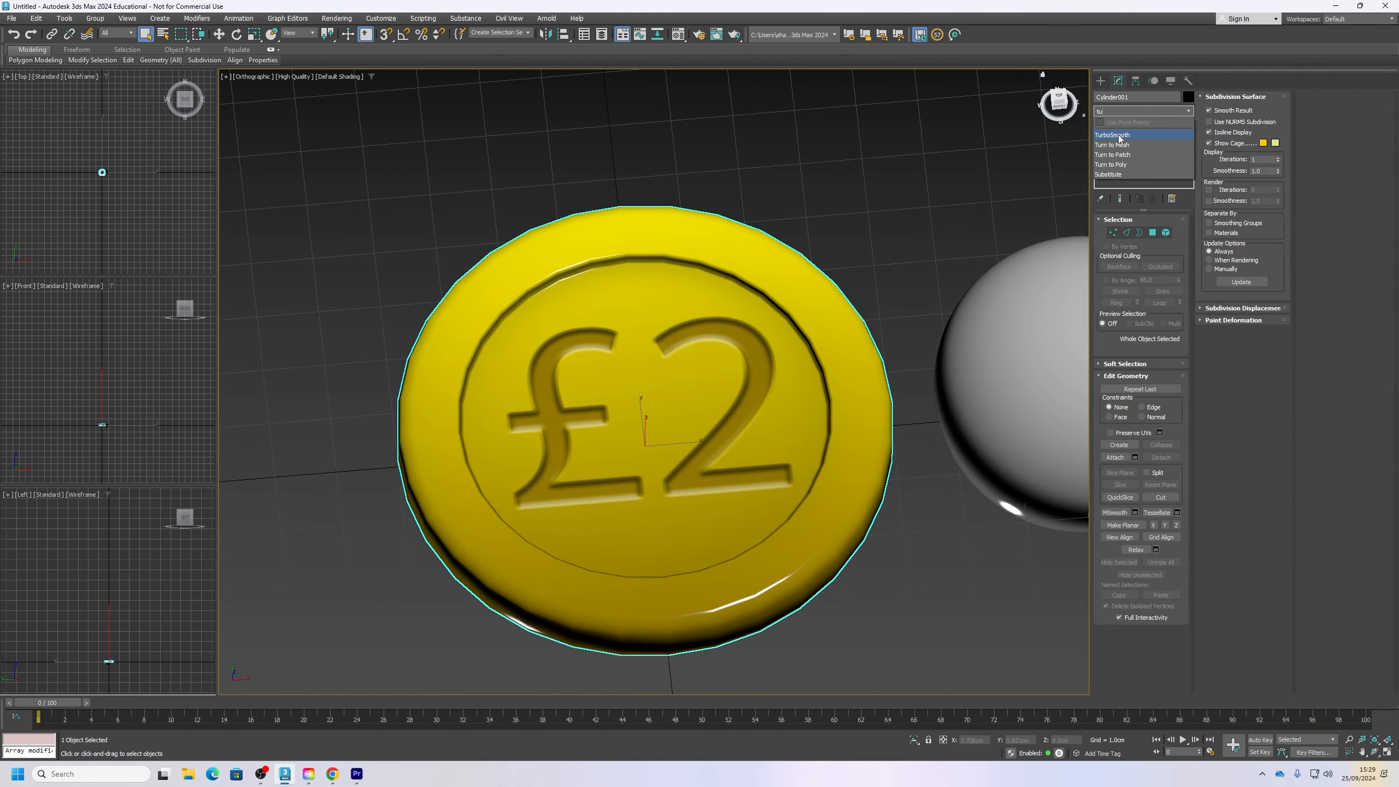
key(Return)
alt+middle_drag(762, 418, 632, 286)
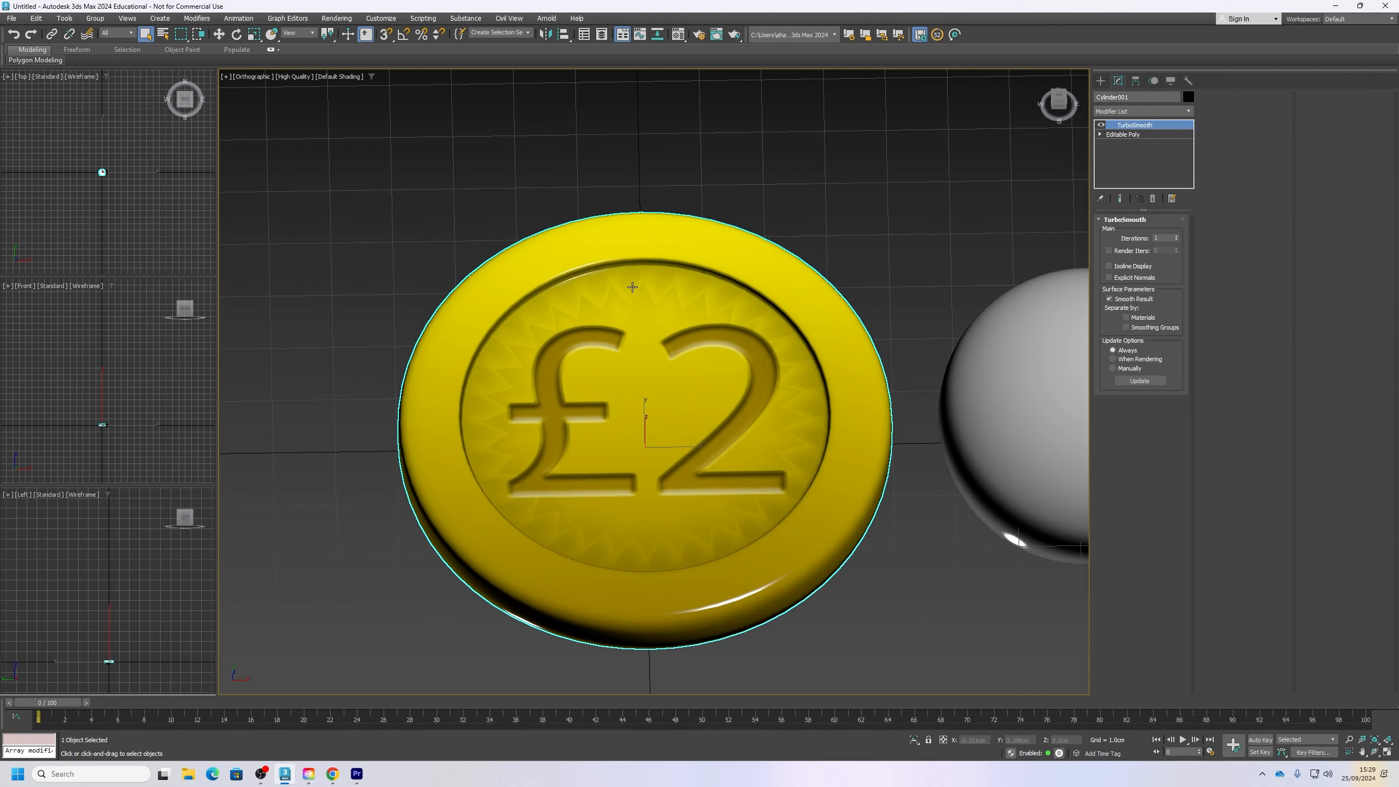
key(F4)
scroll(635, 325, up, 4)
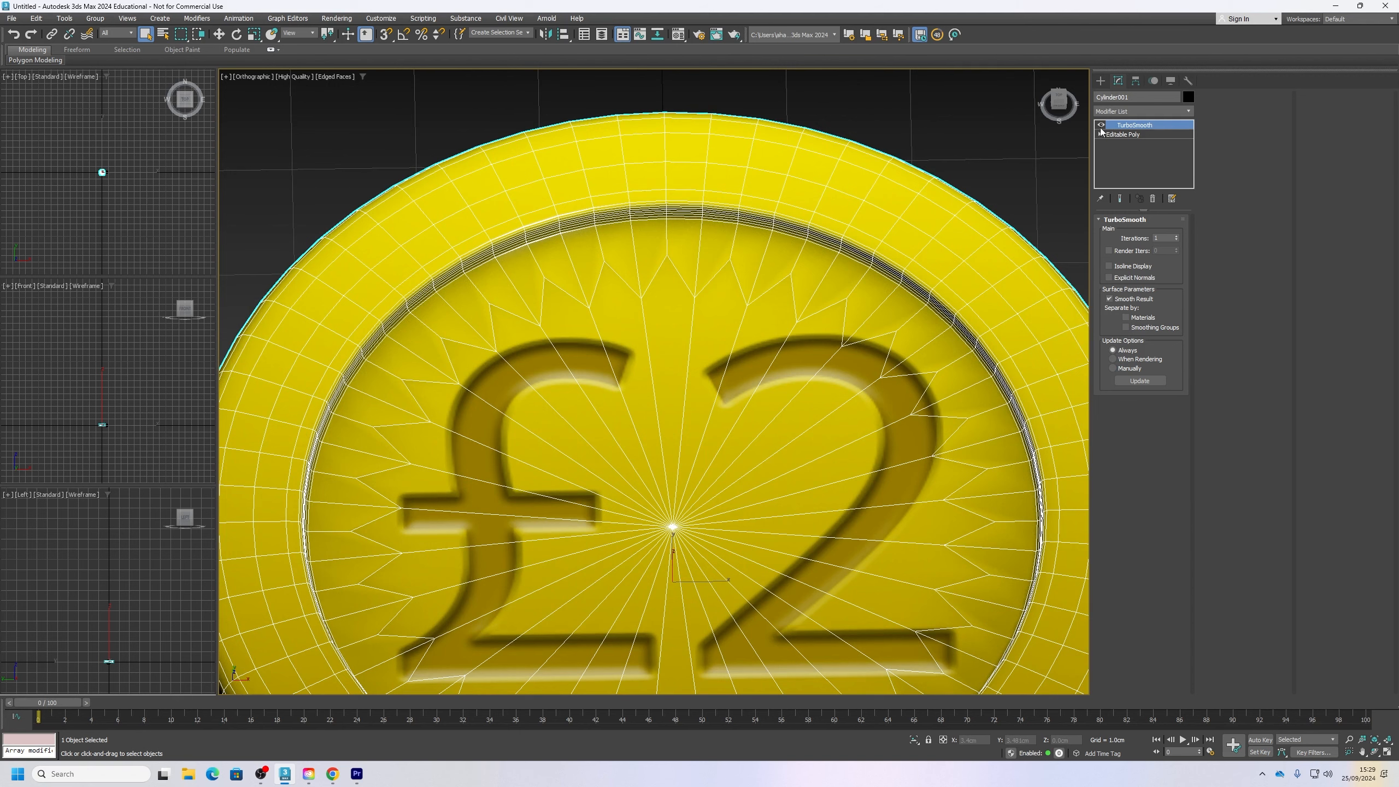
Step: Delete the TurboSmooth modifier from the coin
right_click(1133, 126)
click(1175, 144)
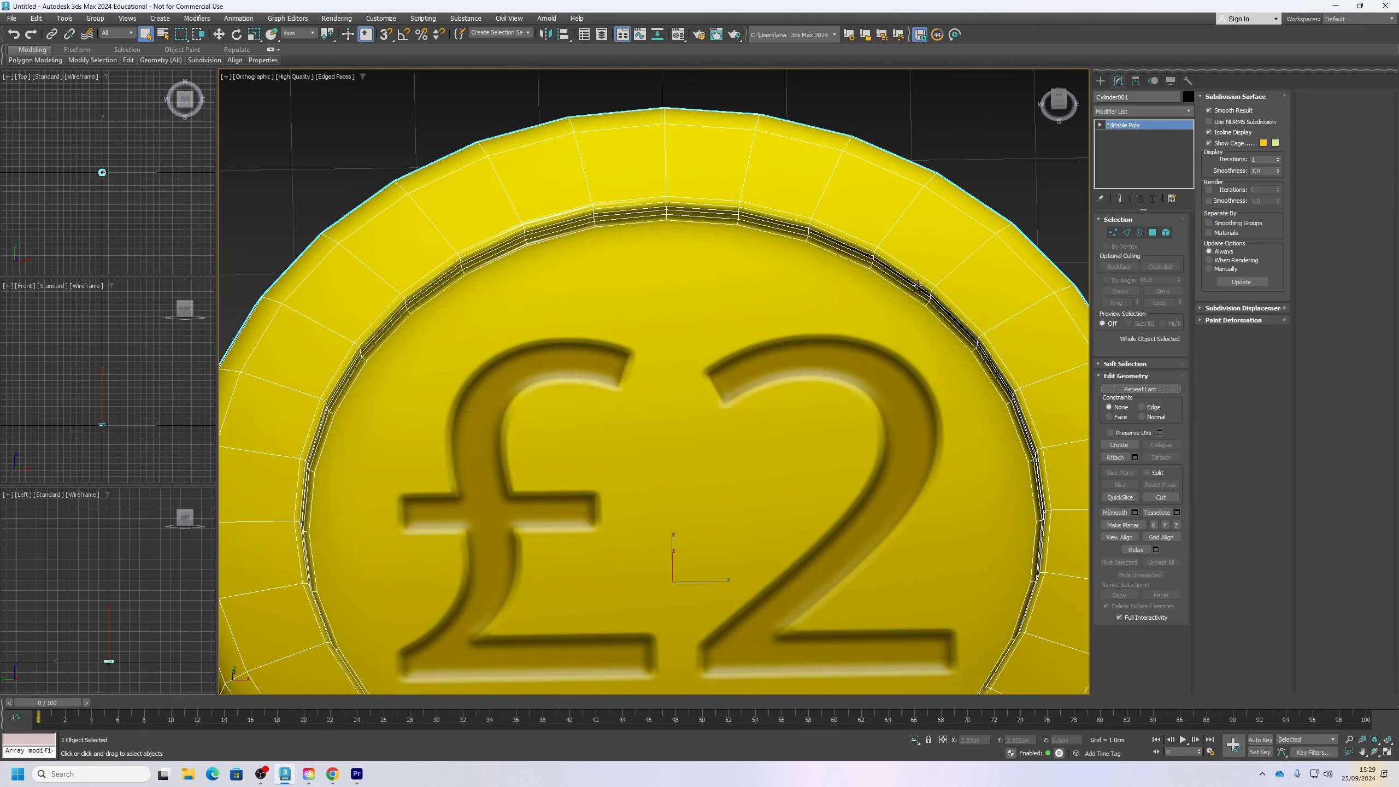
scroll(754, 342, down, 4)
click(953, 326)
mouse_move(953, 326)
alt+middle_down()
mouse_move(964, 307)
mouse_move(956, 326)
alt+middle_up()
click(939, 369)
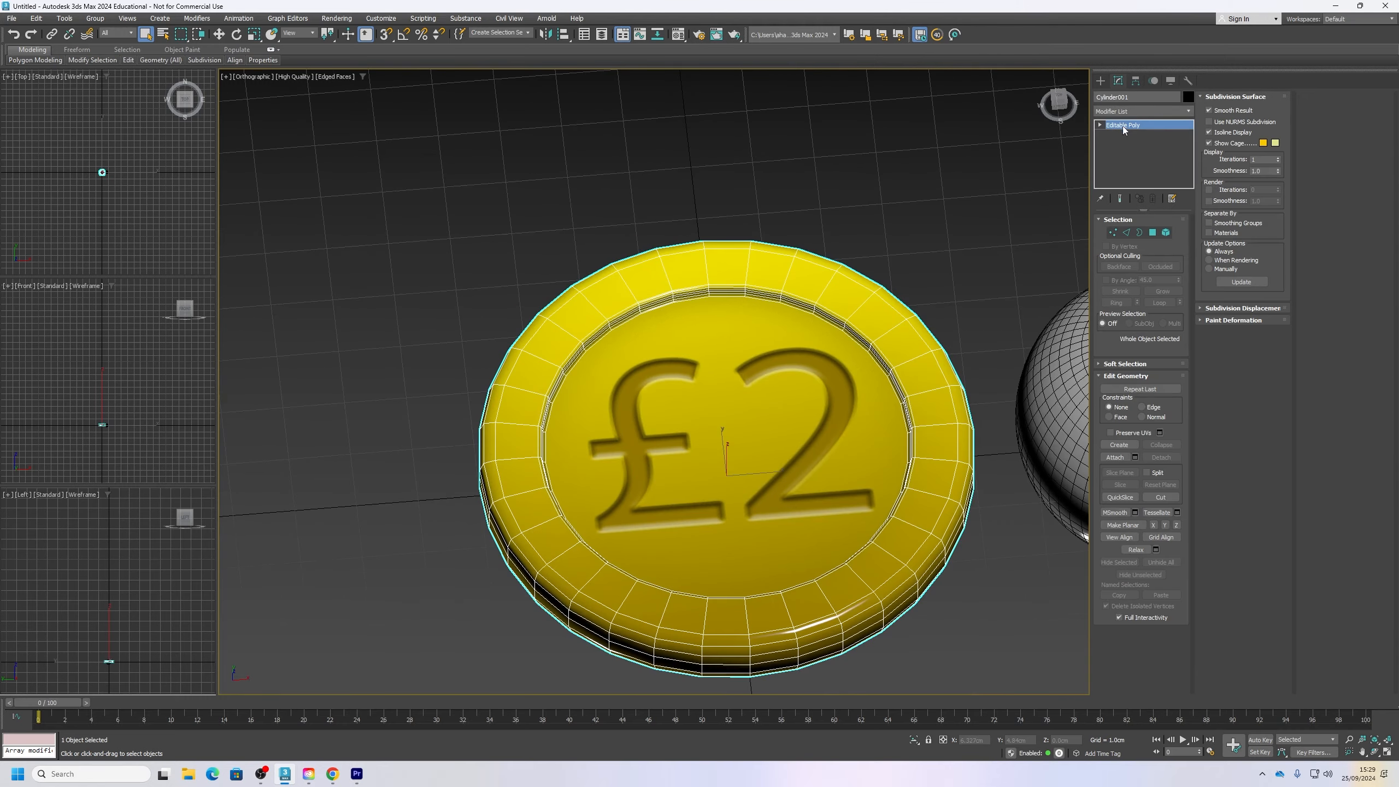
Step: Add an Edit Normals modifier to the coin above the Editable Poly
middle_drag(929, 393, 814, 260)
click(1136, 112)
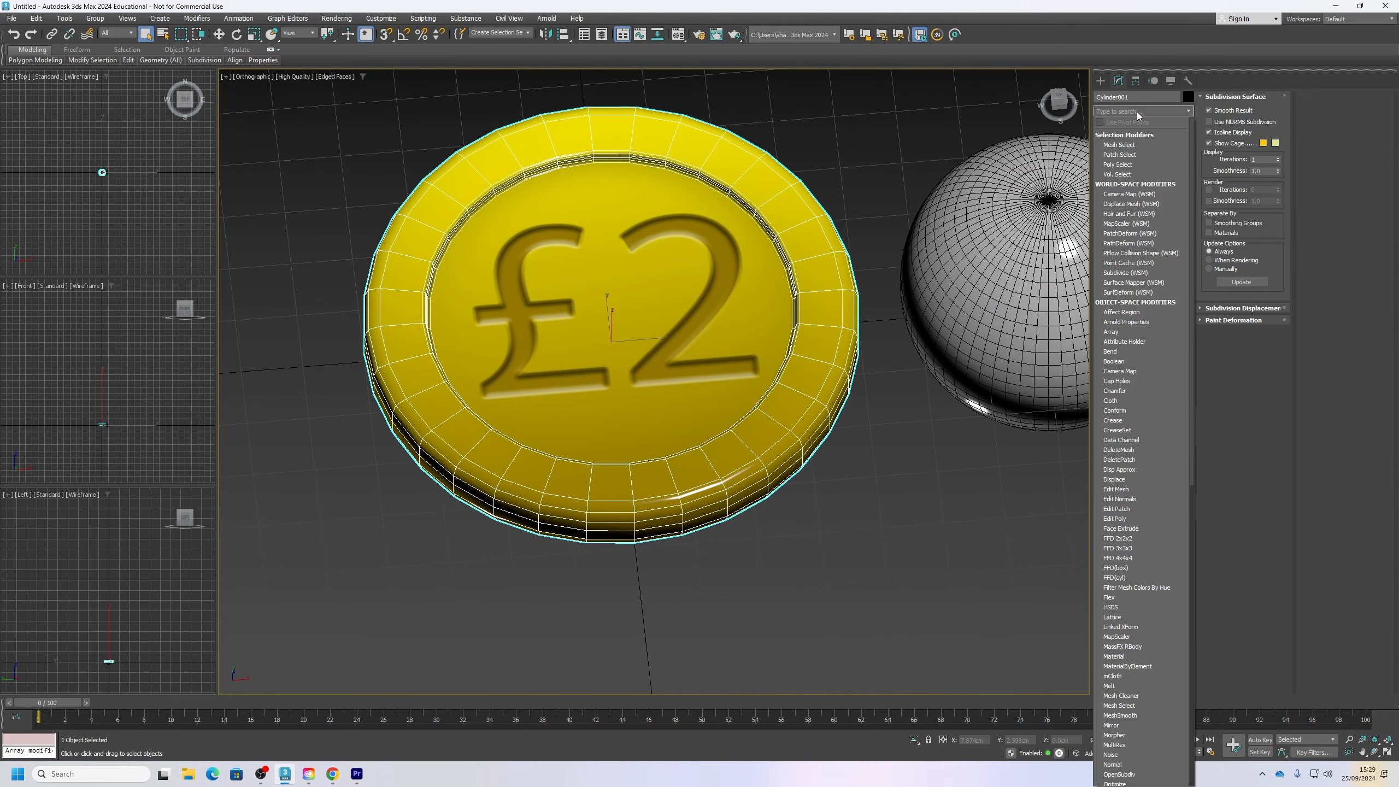
text(ed)
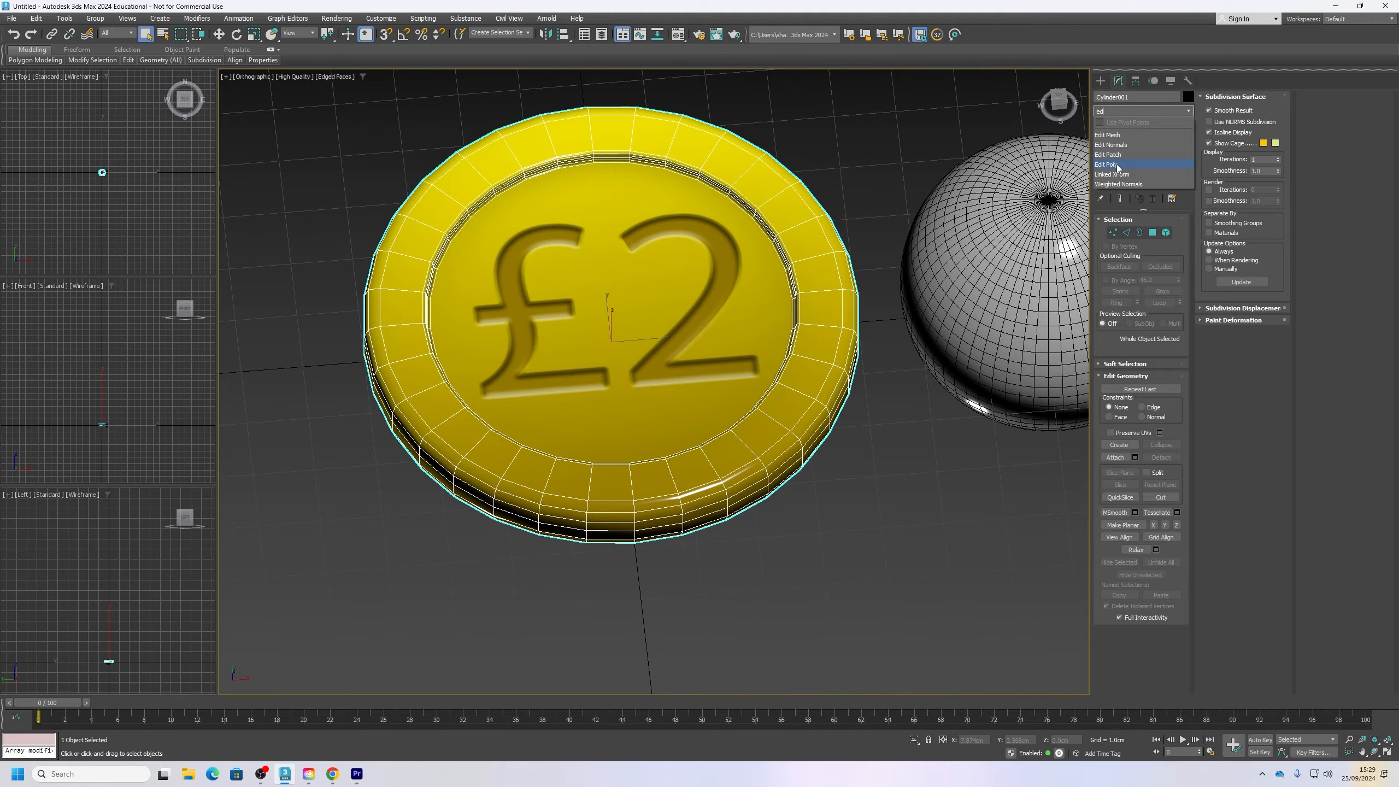
click(1112, 144)
alt+middle_drag(769, 452, 770, 400)
scroll(767, 405, down, 5)
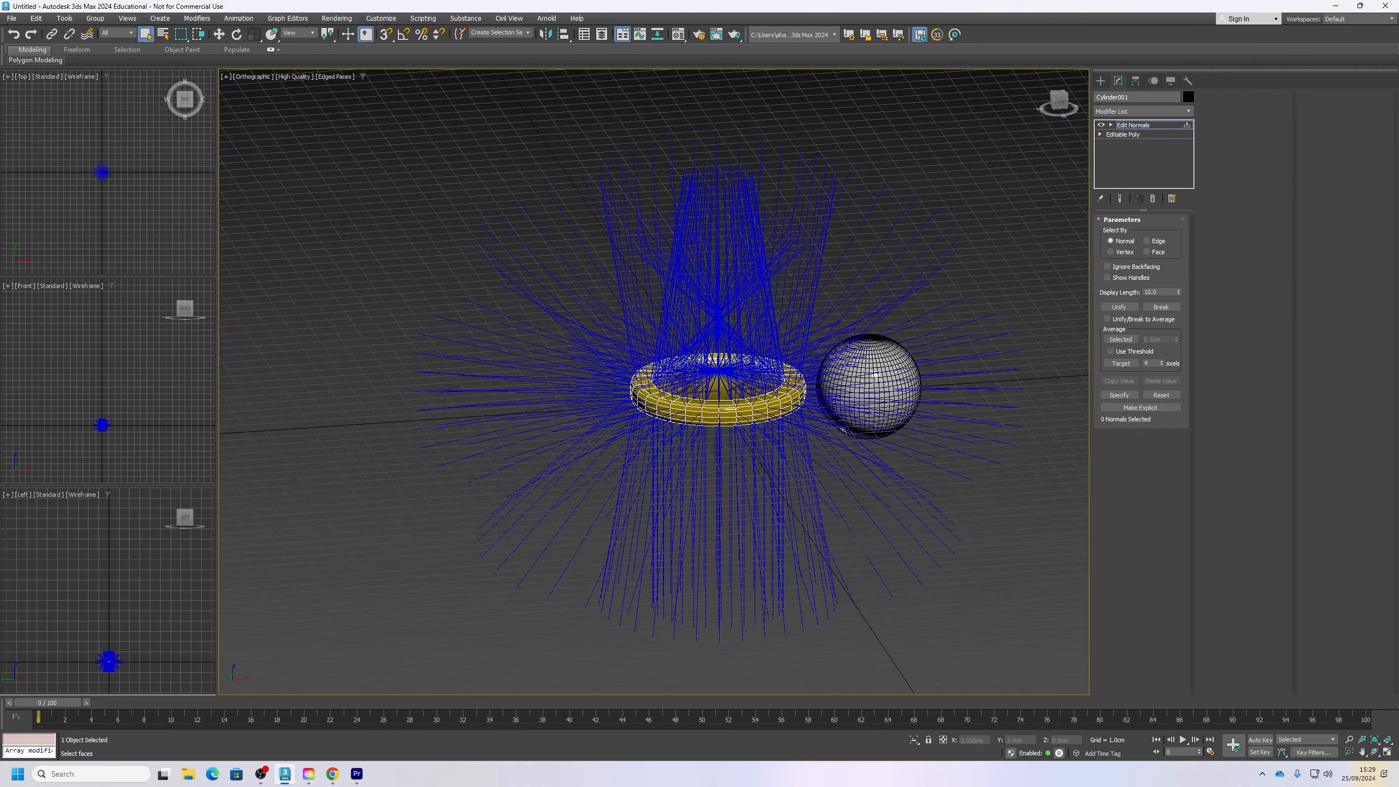
Step: Shorten the display length of the normals to suit the coin's size and inspect them along the rim
drag(1179, 292, 1187, 341)
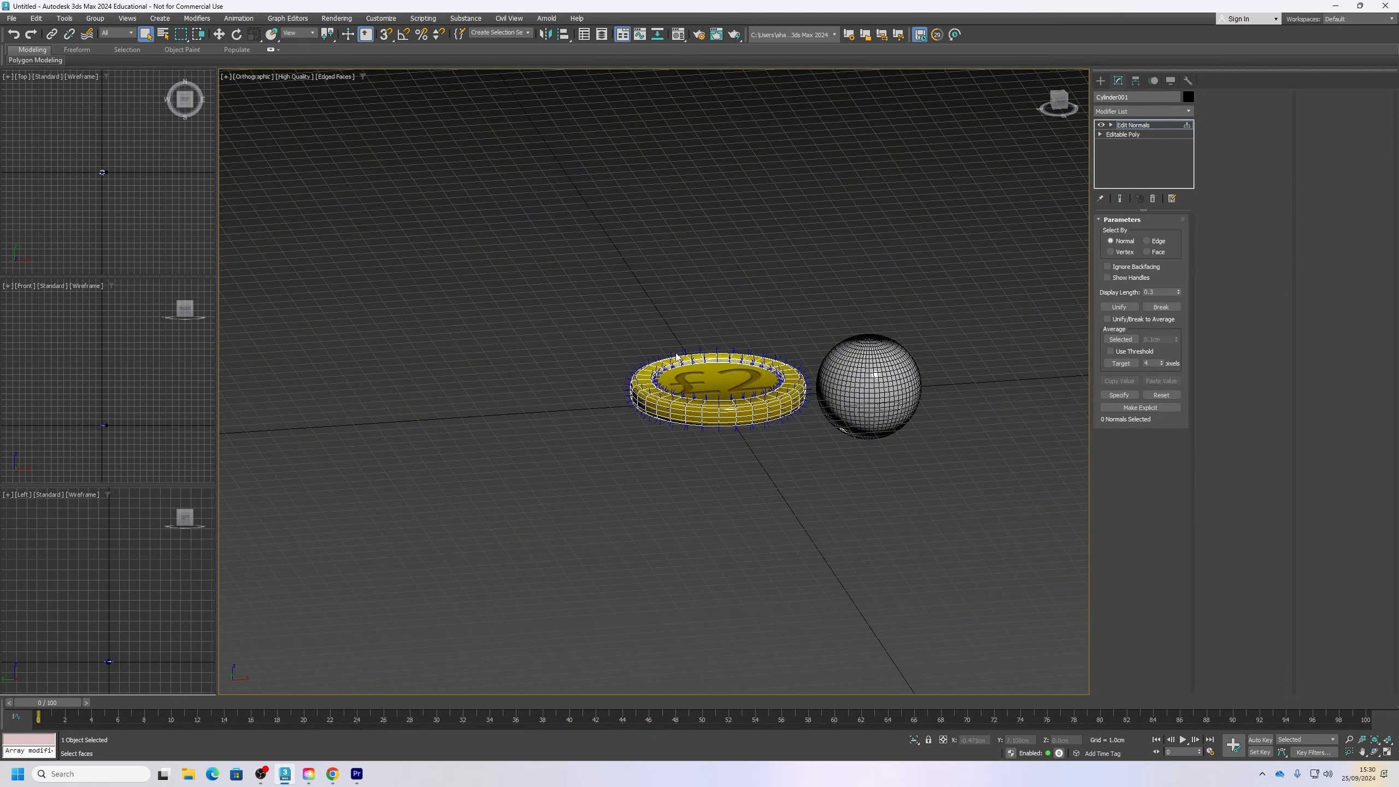
scroll(639, 359, up, 10)
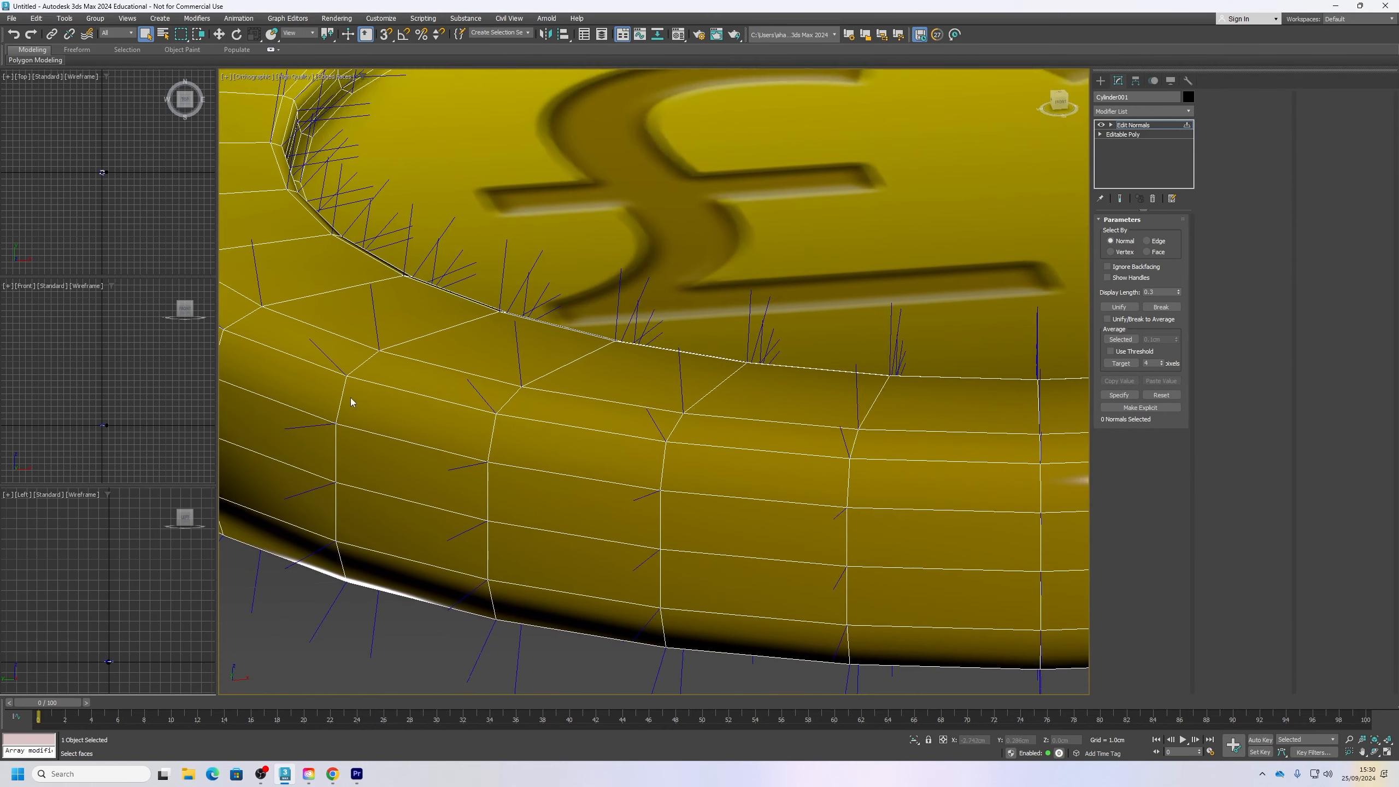
middle_drag(350, 397, 533, 376)
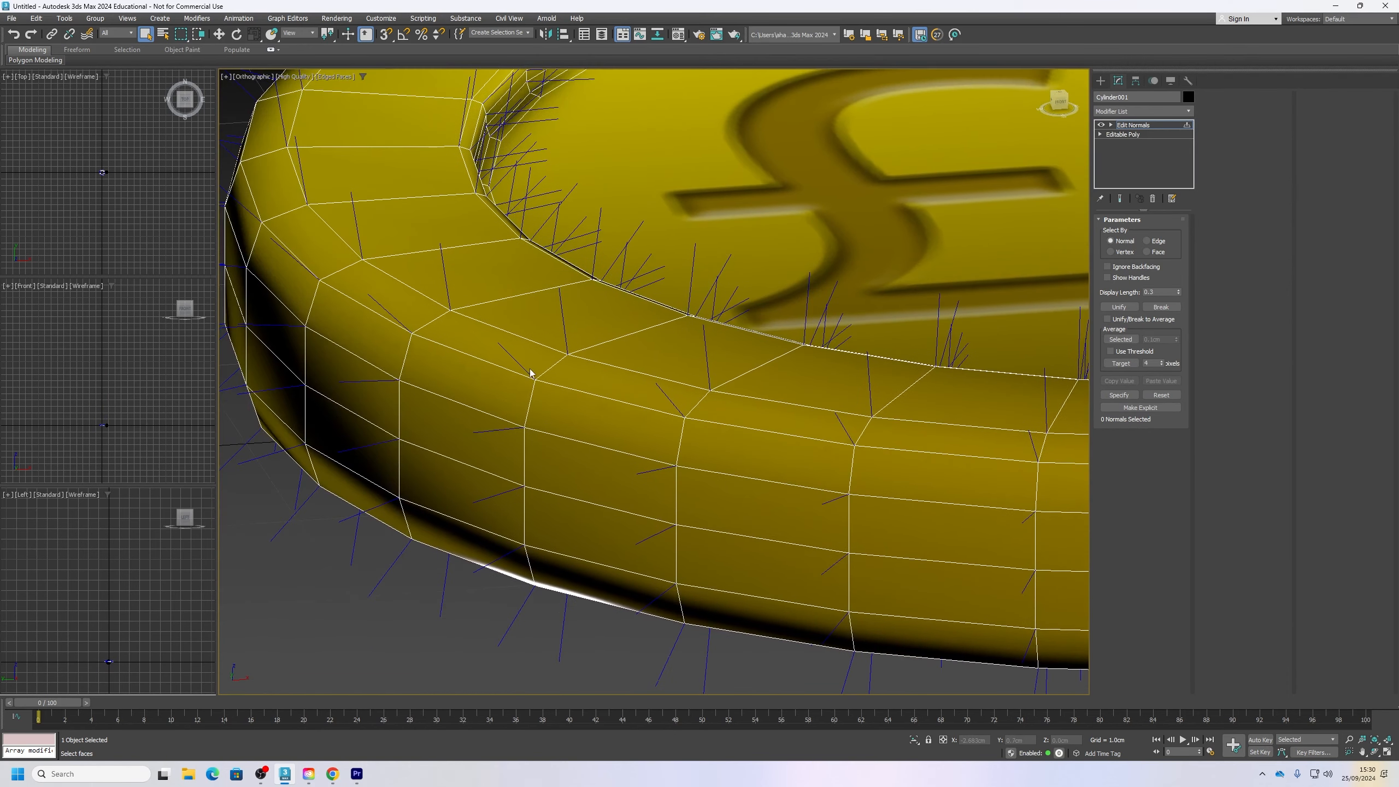
scroll(531, 371, up, 3)
Step: Return to the Editable Poly level, accepting the topology warning, and Auto Smooth two adjoining polygons on the coin's outer rim
click(1133, 135)
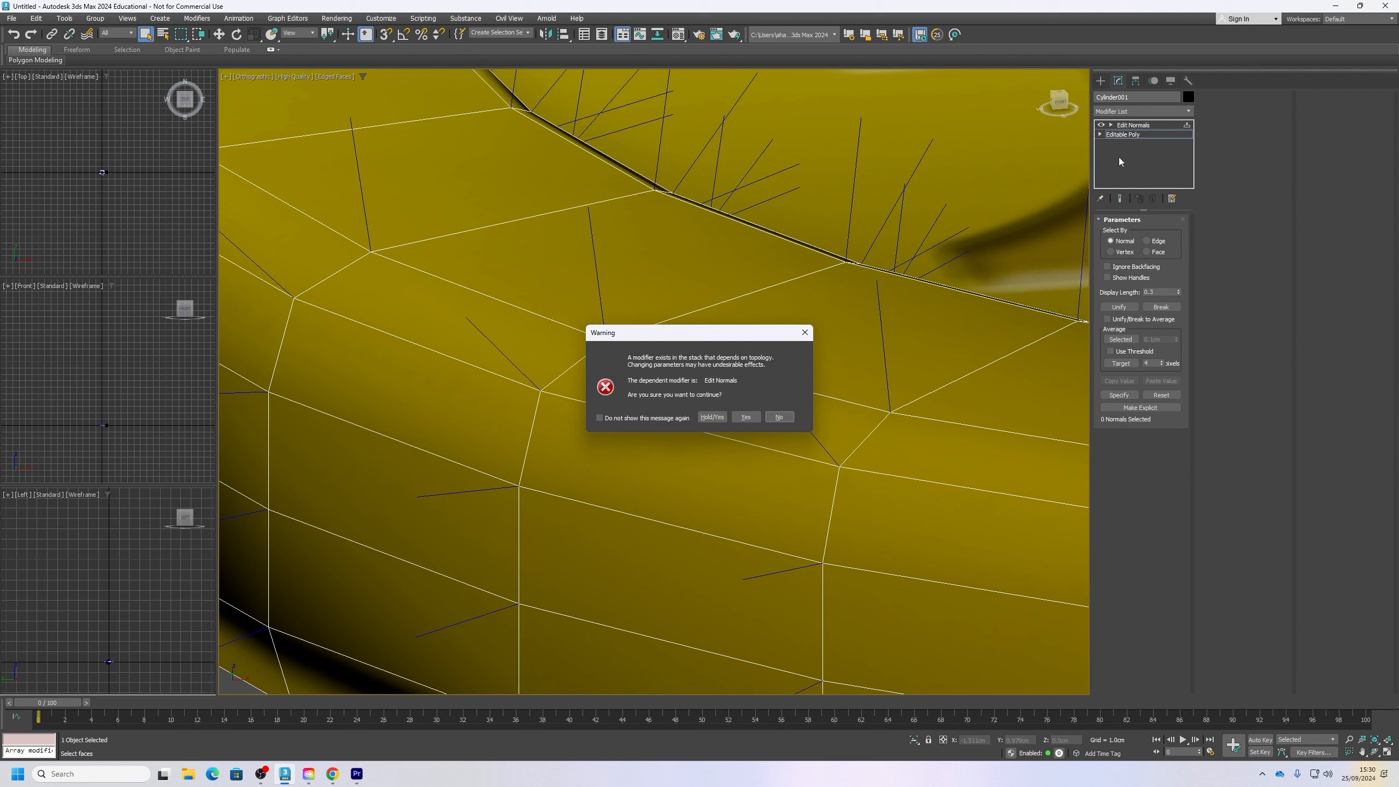
click(745, 417)
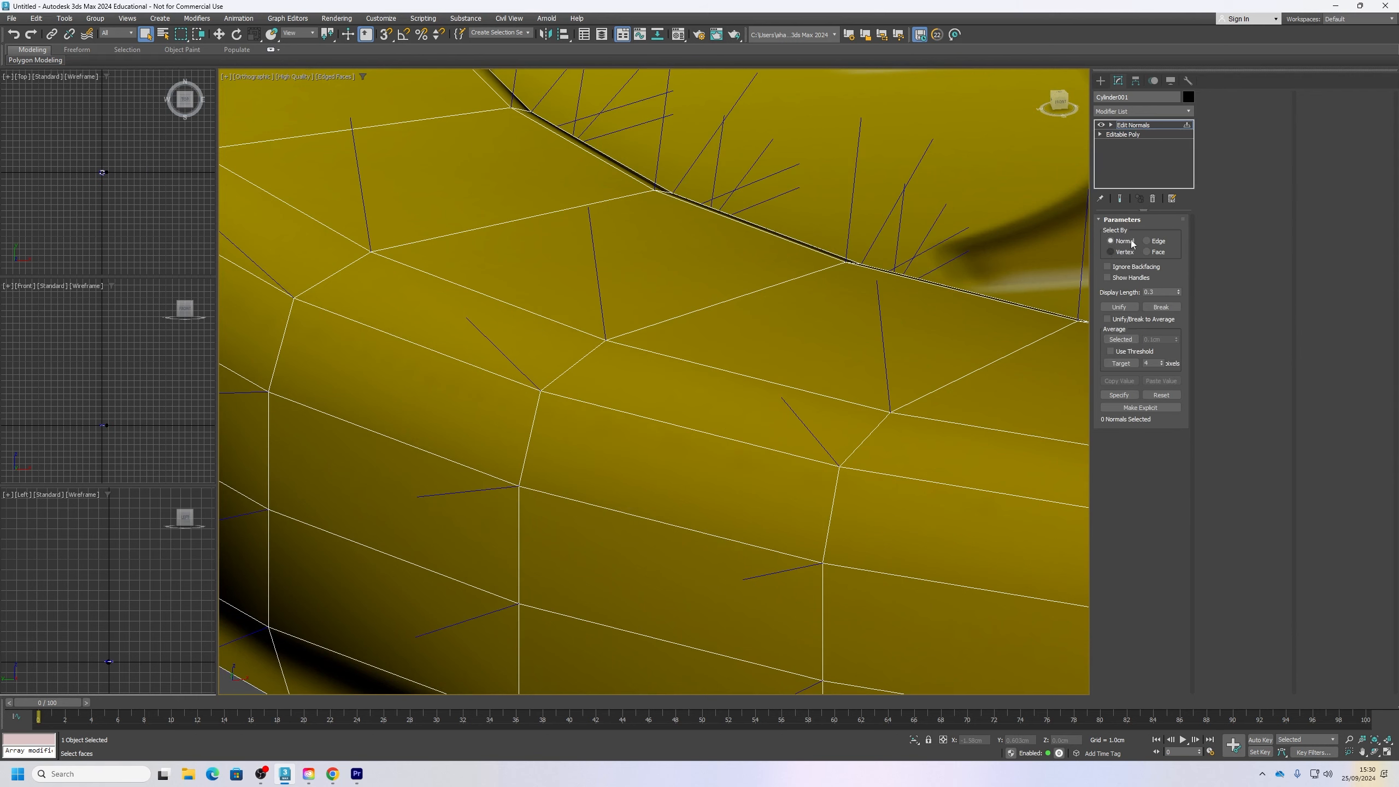
click(1132, 136)
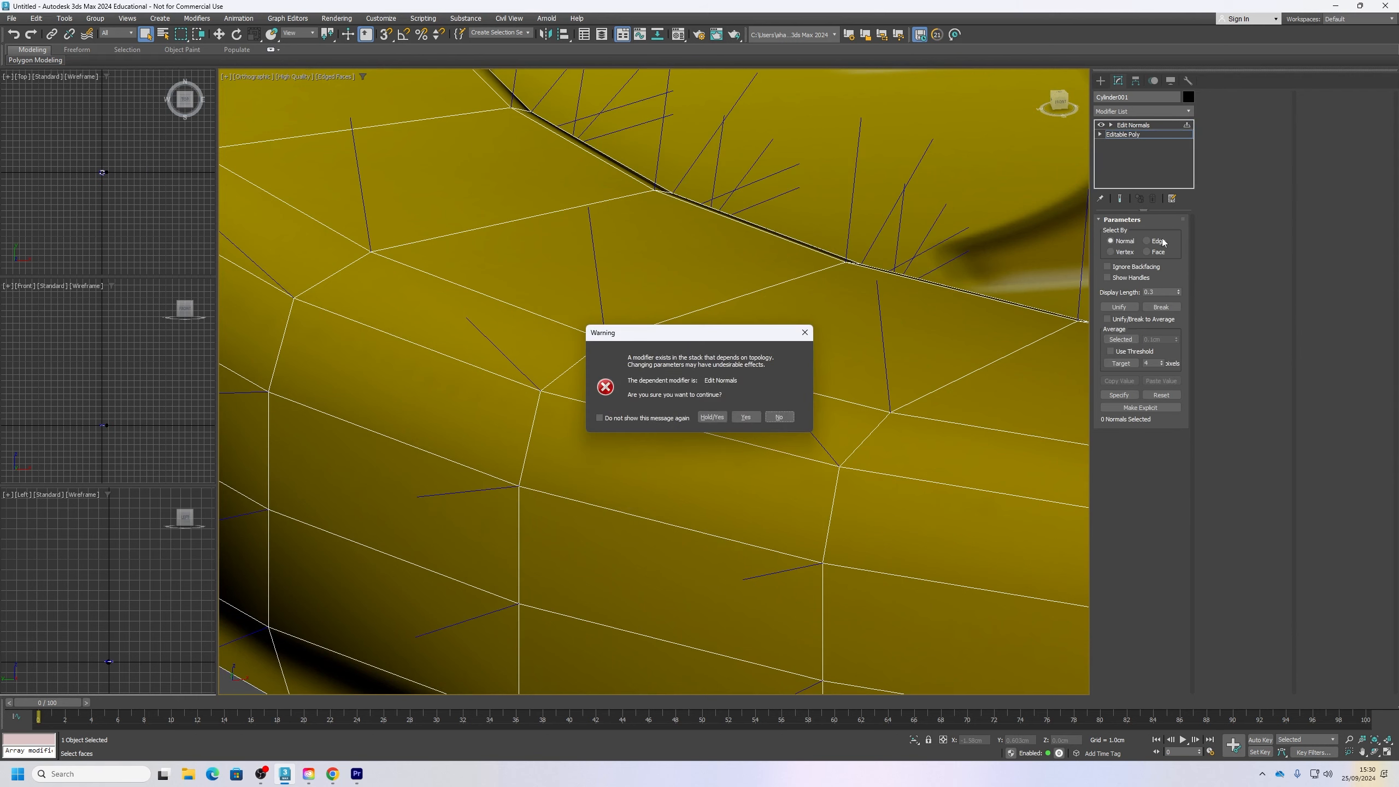
click(745, 417)
key(4)
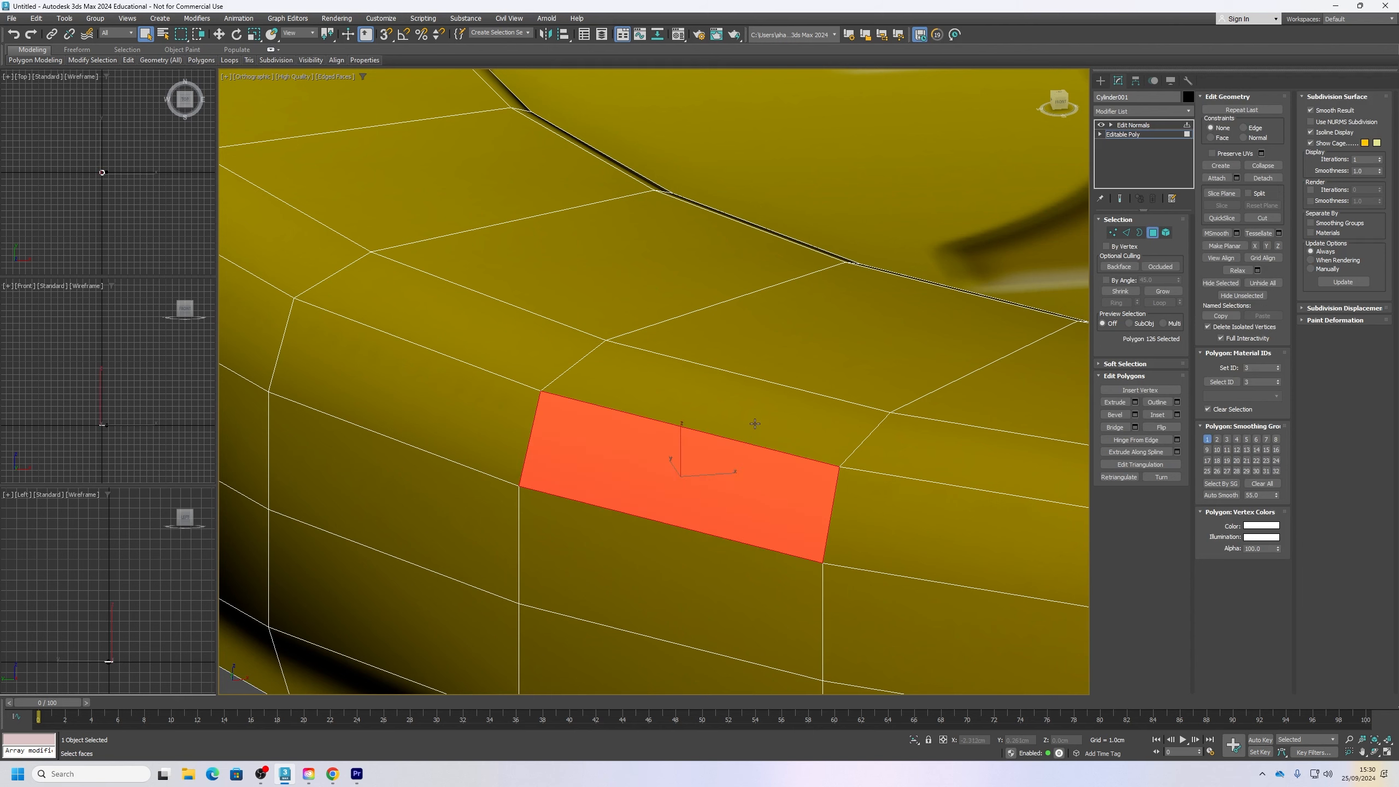
ctrl+click(755, 423)
click(1221, 495)
Step: Auto Smooth the next pair of adjoining polygons along the outer rim and clear the selection
middle_drag(884, 508, 579, 422)
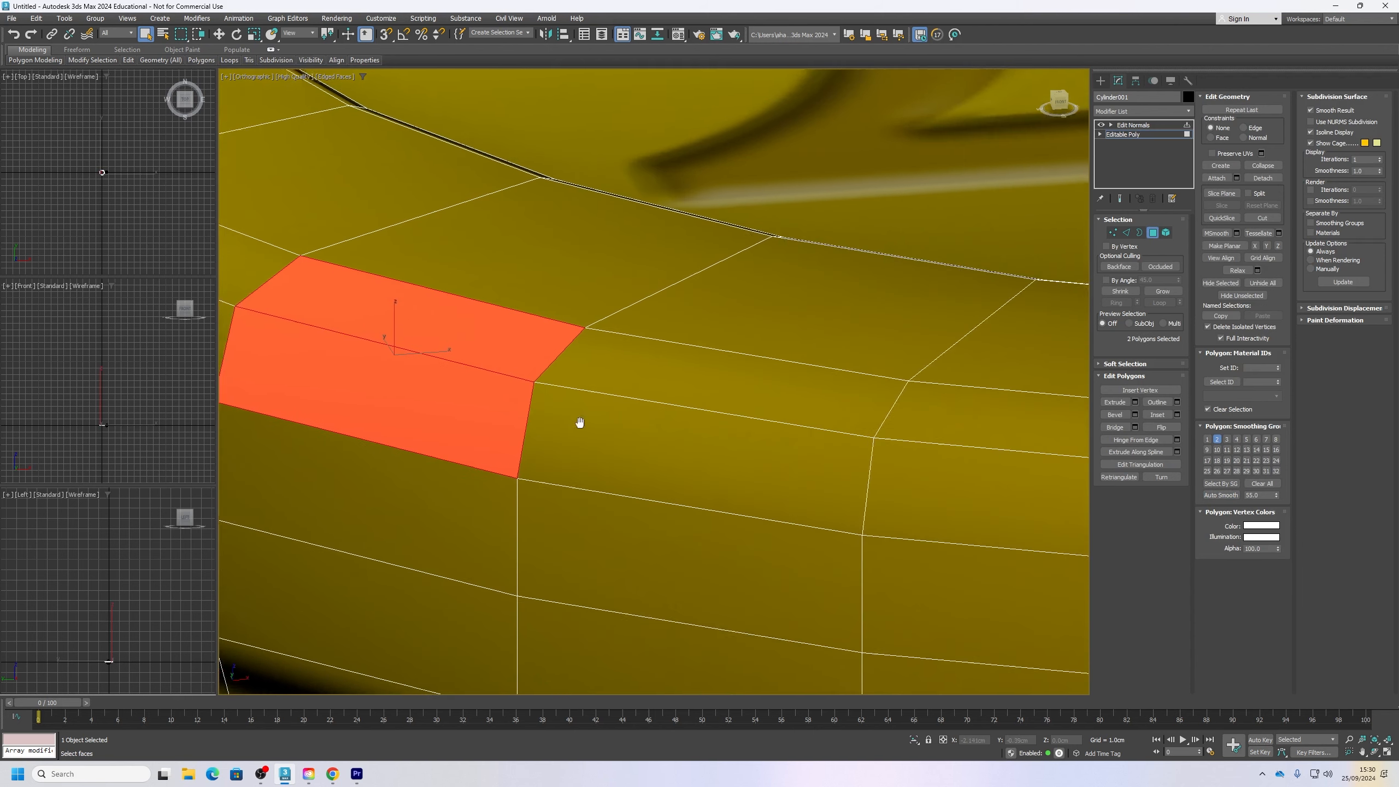
scroll(579, 422, down, 5)
click(620, 436)
ctrl+click(642, 394)
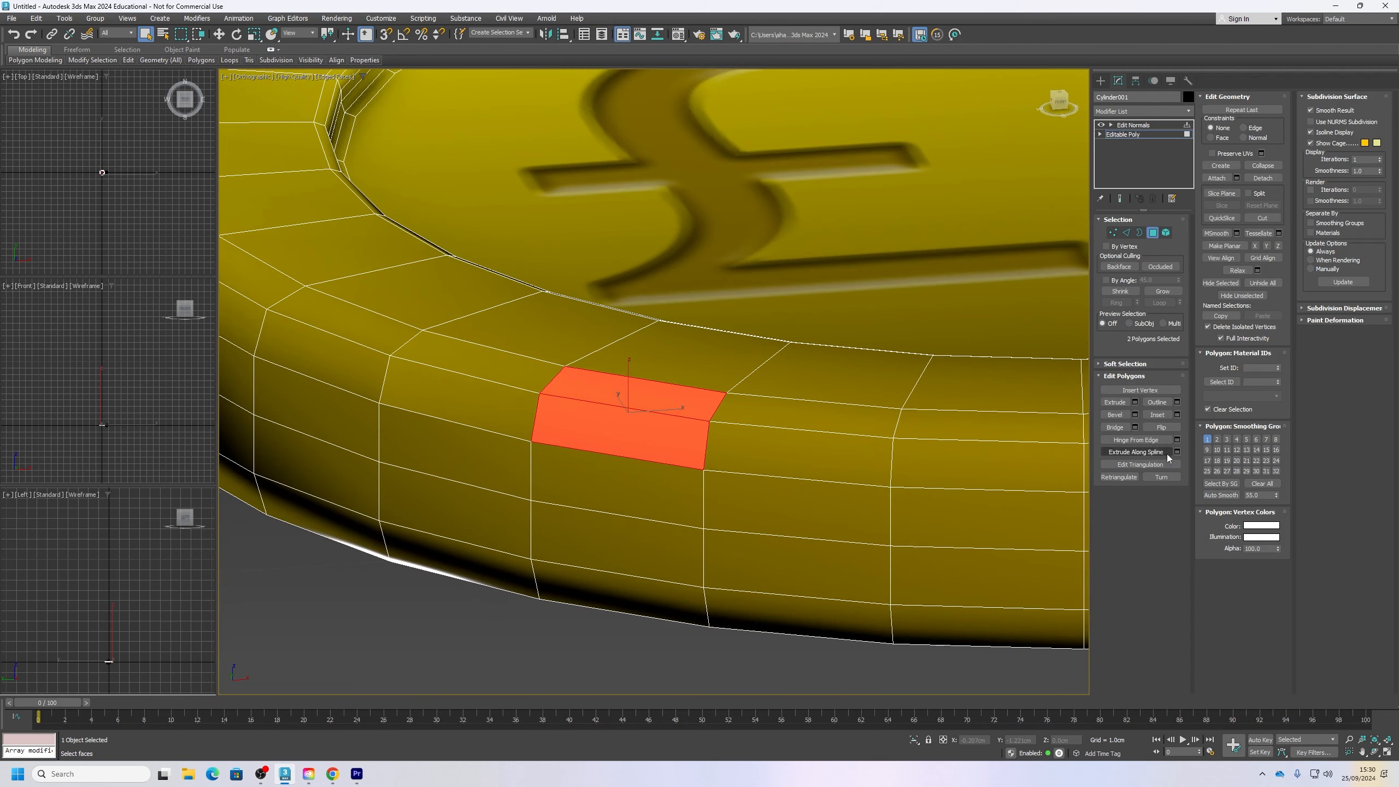
click(1222, 496)
click(514, 665)
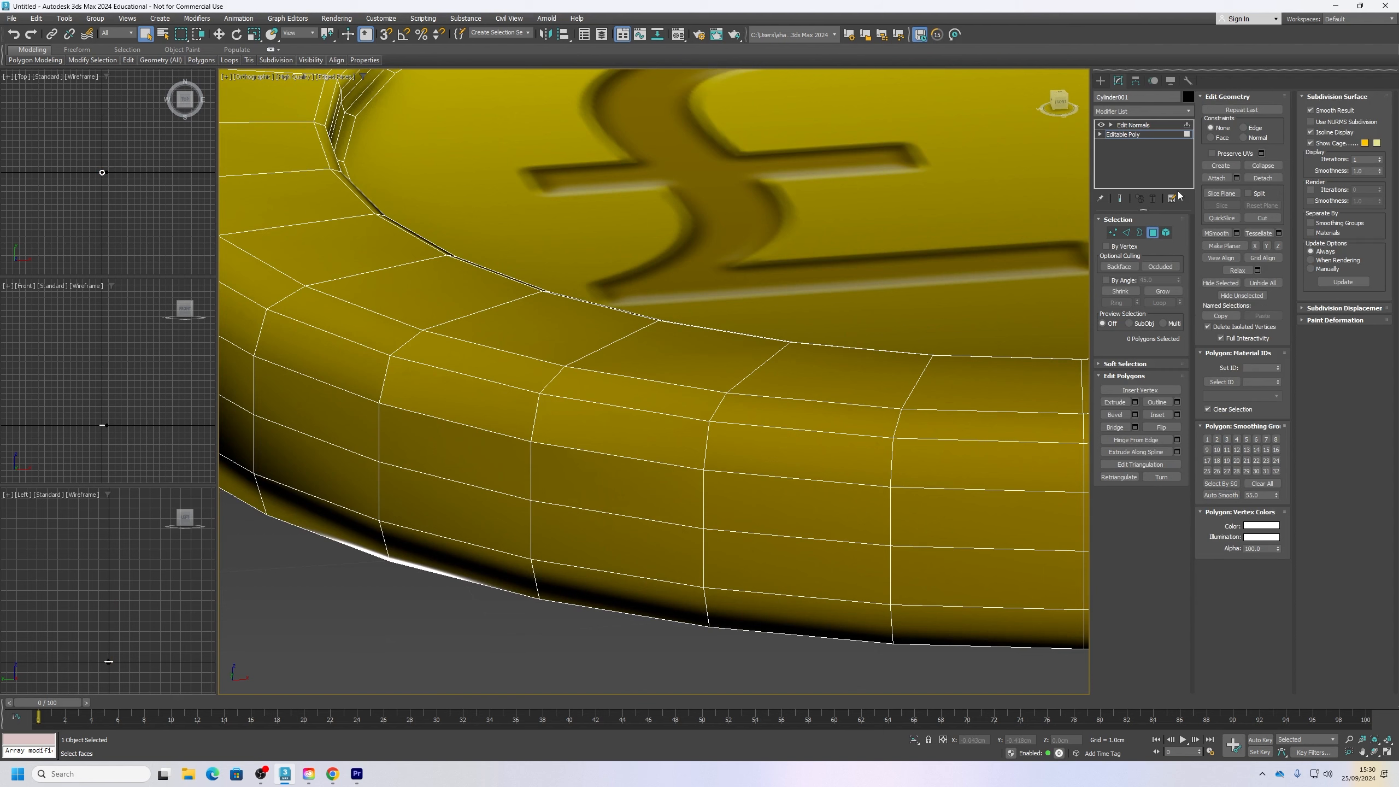
Step: Auto Smooth two more rim polygons beside the previous pair, one at a time, and clear the selection
click(798, 416)
click(1229, 497)
click(814, 522)
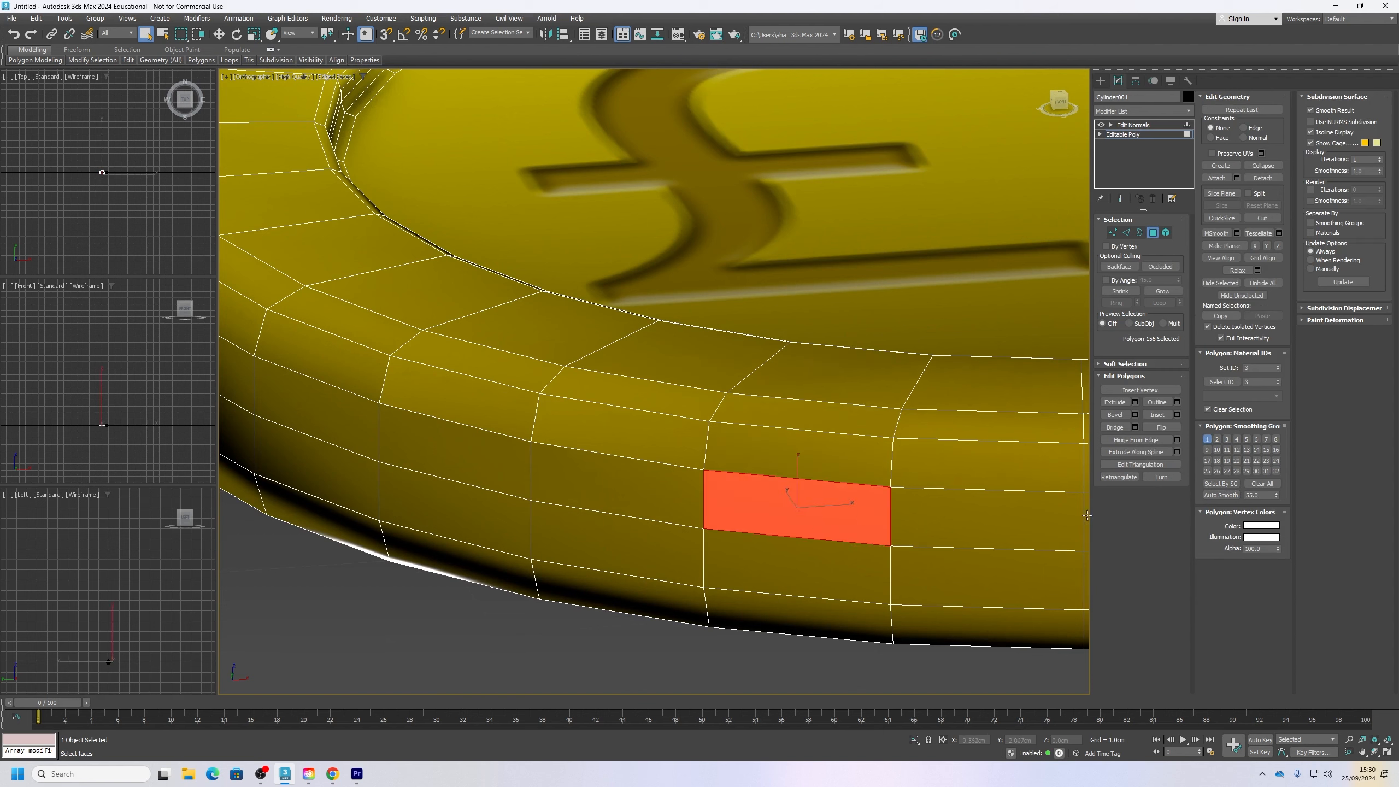
click(1220, 495)
click(684, 659)
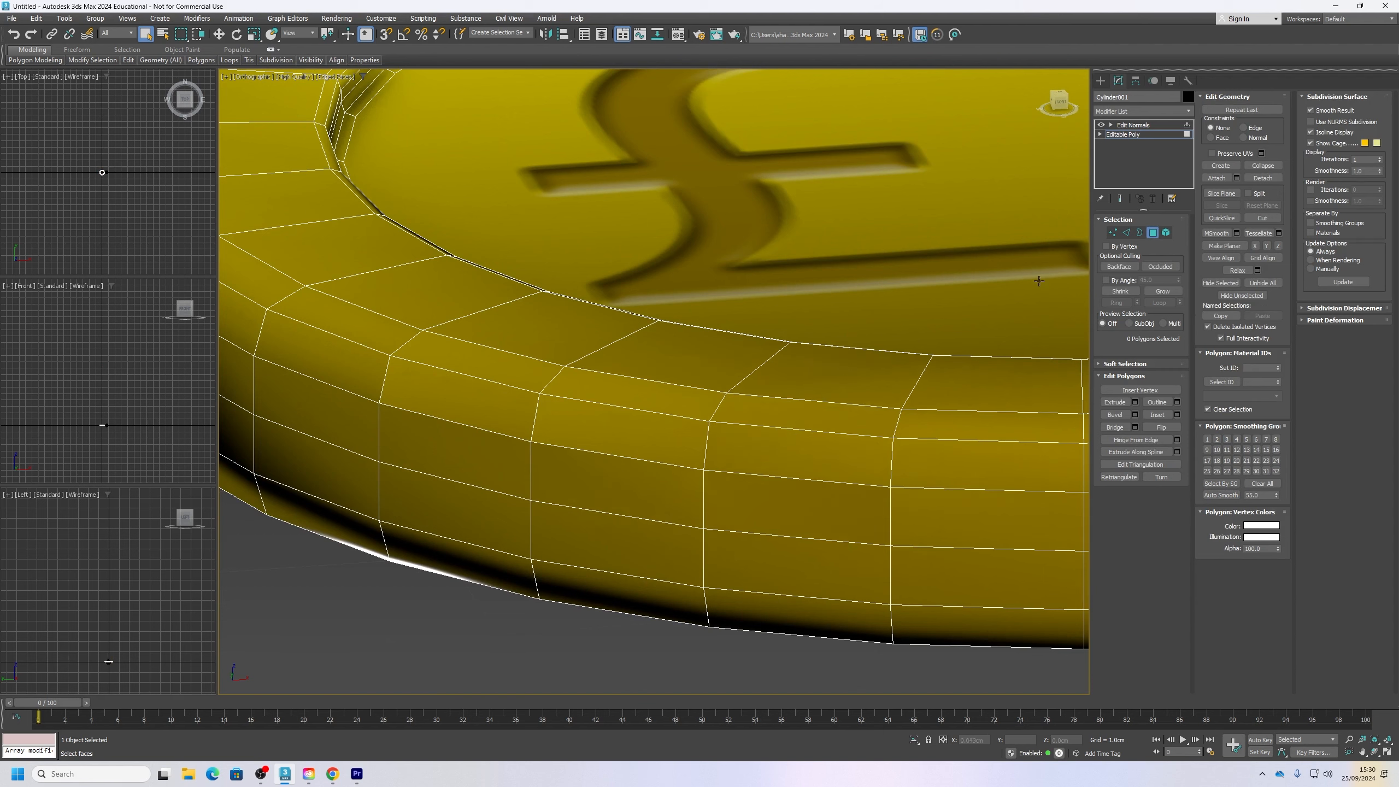
Step: Hide edged faces, return to the Edit Normals modifier and select one of the split normals on the altered rim patch
key(F4)
scroll(576, 450, down, 2)
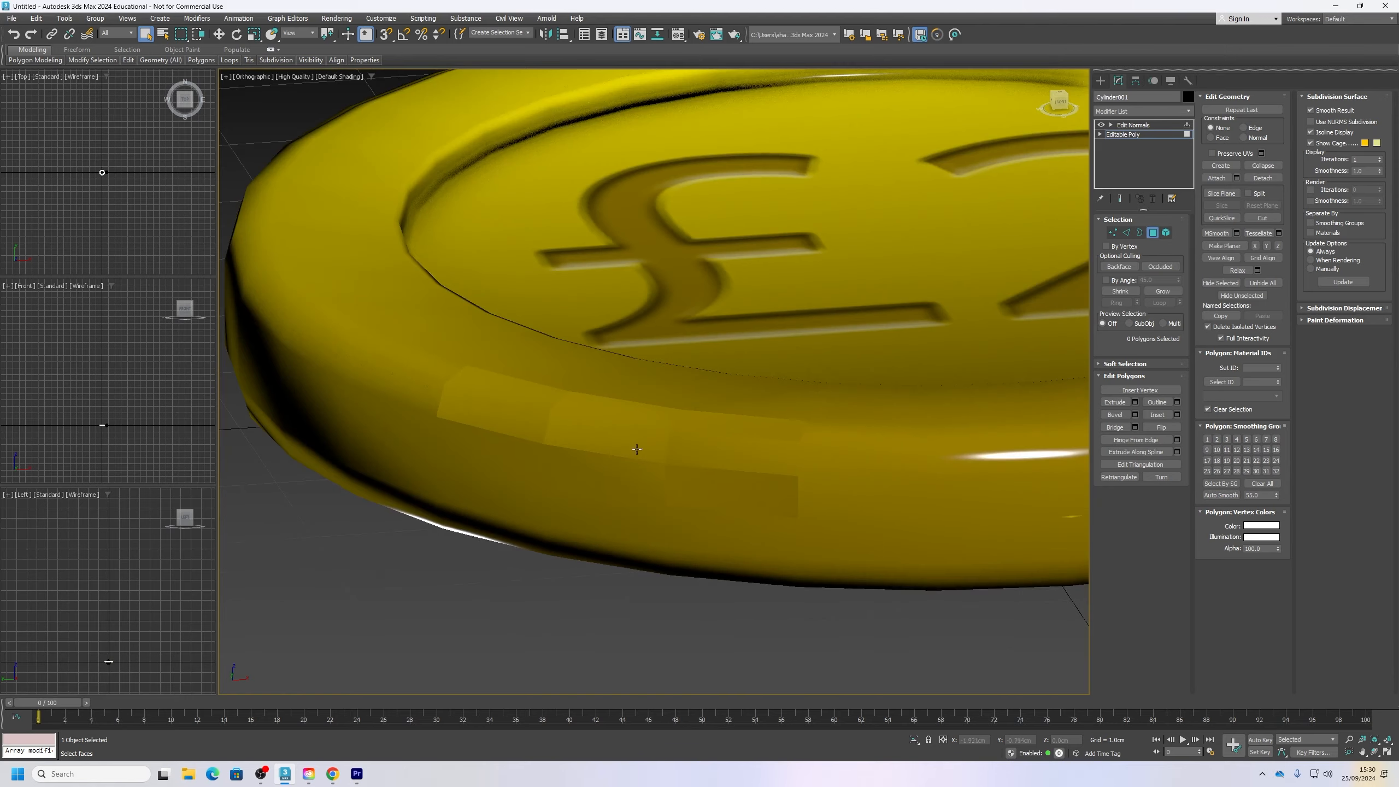
alt+middle_drag(637, 447, 534, 462)
middle_drag(534, 462, 666, 342)
click(1128, 126)
scroll(592, 283, up, 4)
key(1)
click(656, 302)
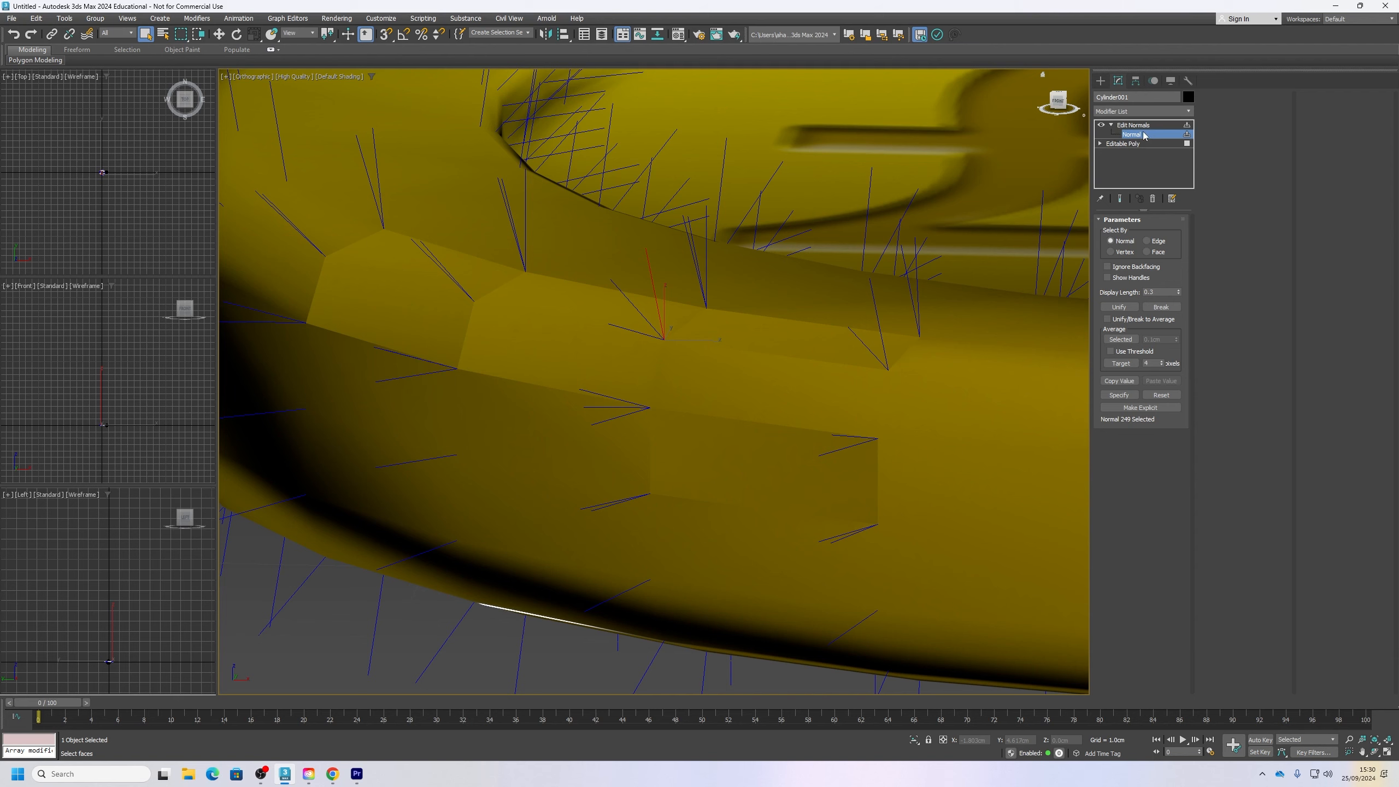
Step: Leave the Normal sub-object level and turn on Show Handles for the coin's normals
click(1144, 136)
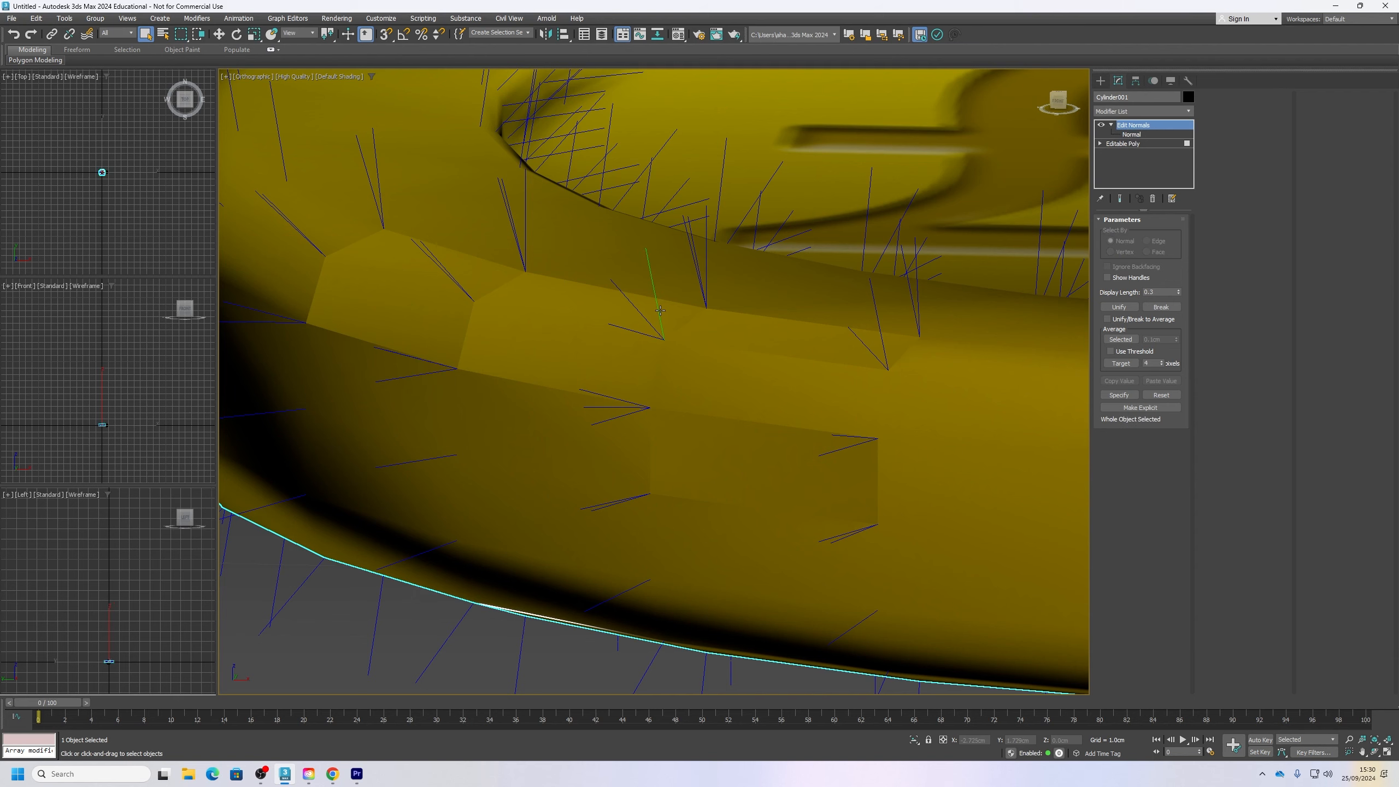
scroll(660, 309, down, 6)
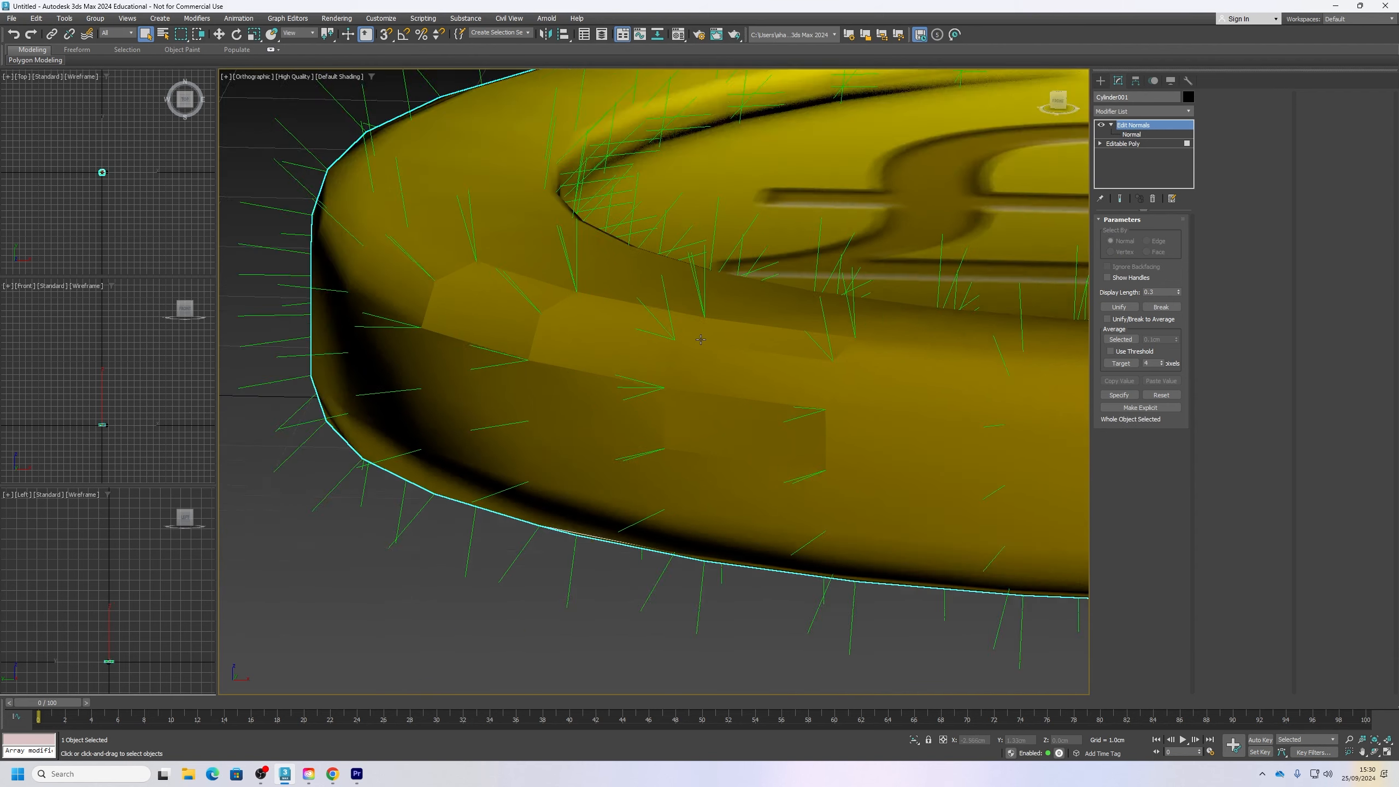
scroll(660, 309, up, 8)
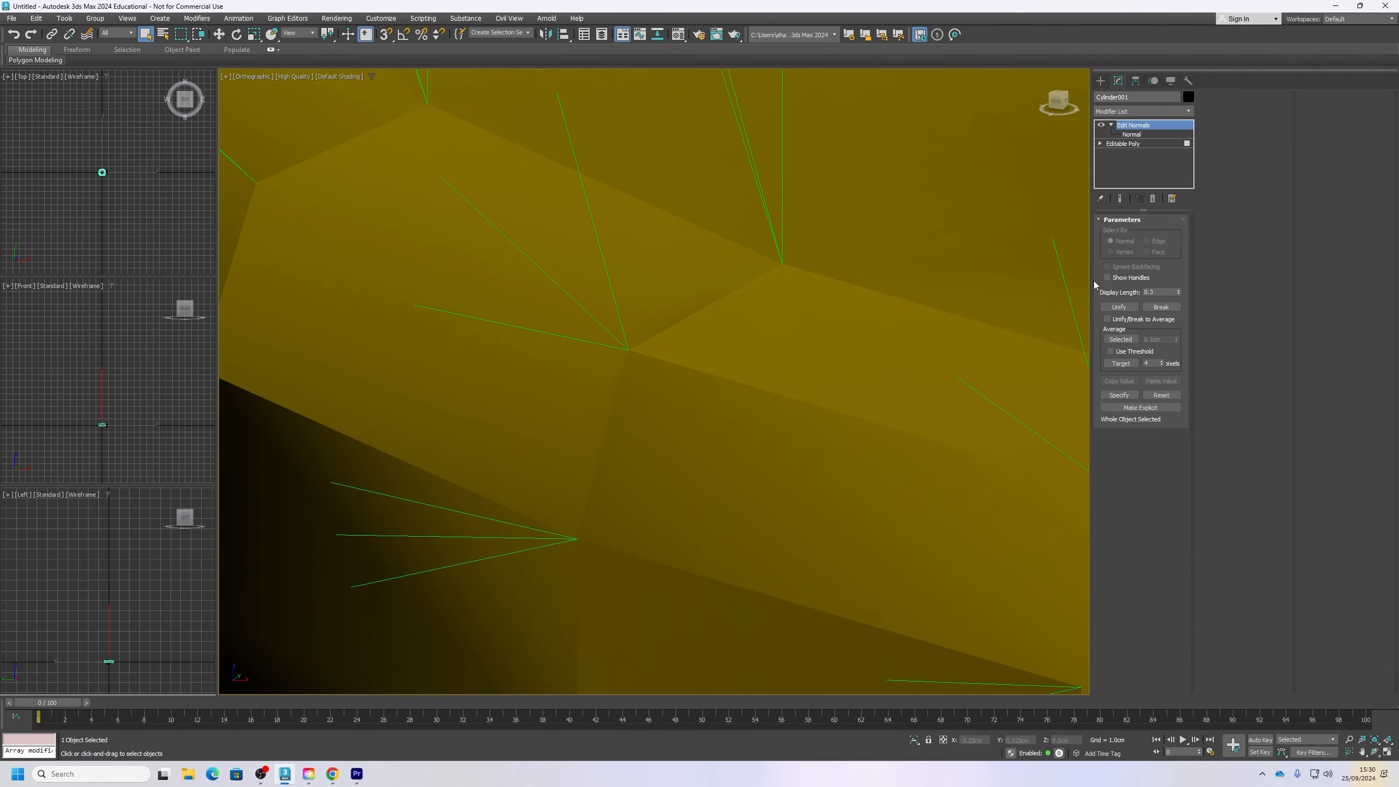
click(1108, 278)
scroll(567, 110, down, 2)
key(w)
scroll(599, 268, down, 2)
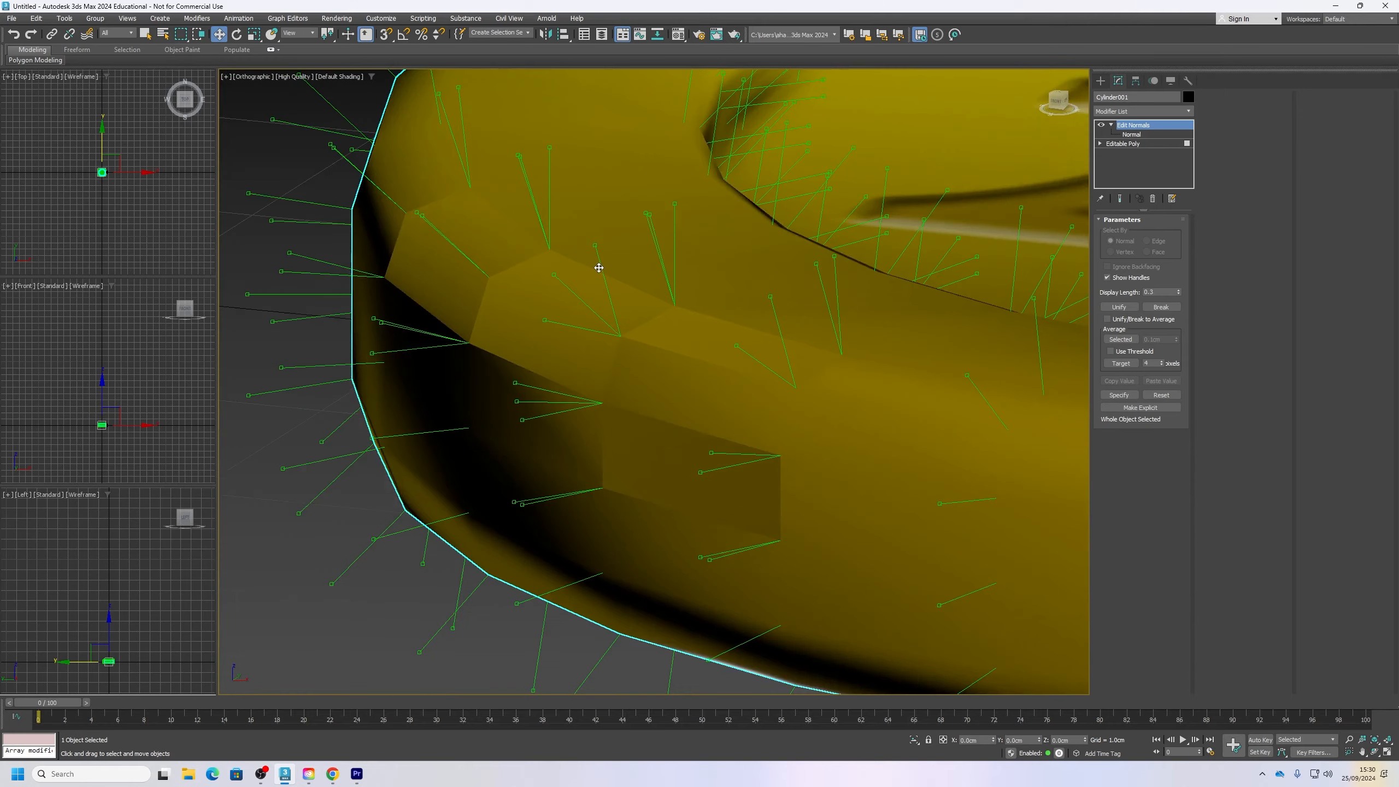
scroll(599, 268, down, 3)
middle_drag(949, 369, 917, 376)
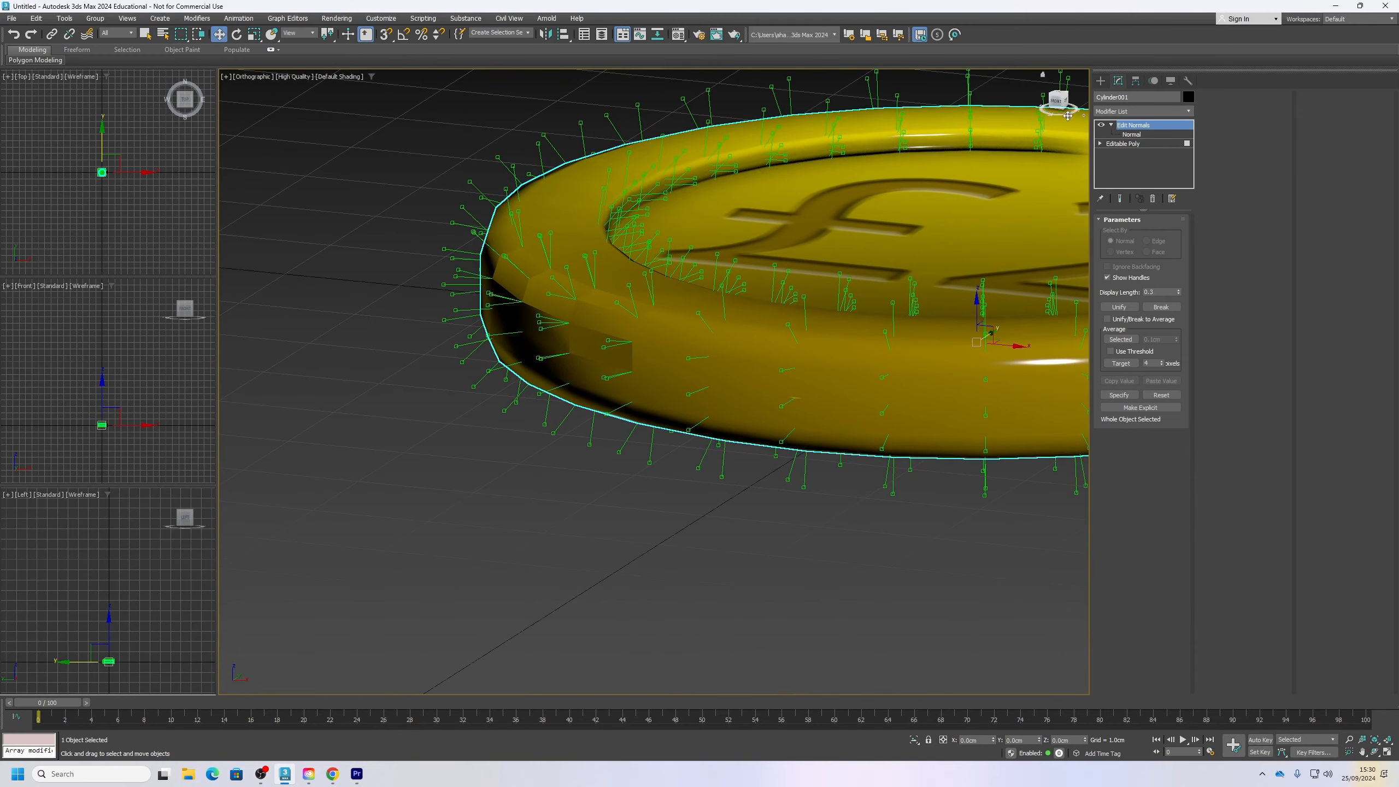
Step: Select a single split normal on the rim patch at Normal sub-object level and rotate it towards its neighbouring normal
click(1133, 134)
click(566, 267)
scroll(573, 287, up, 8)
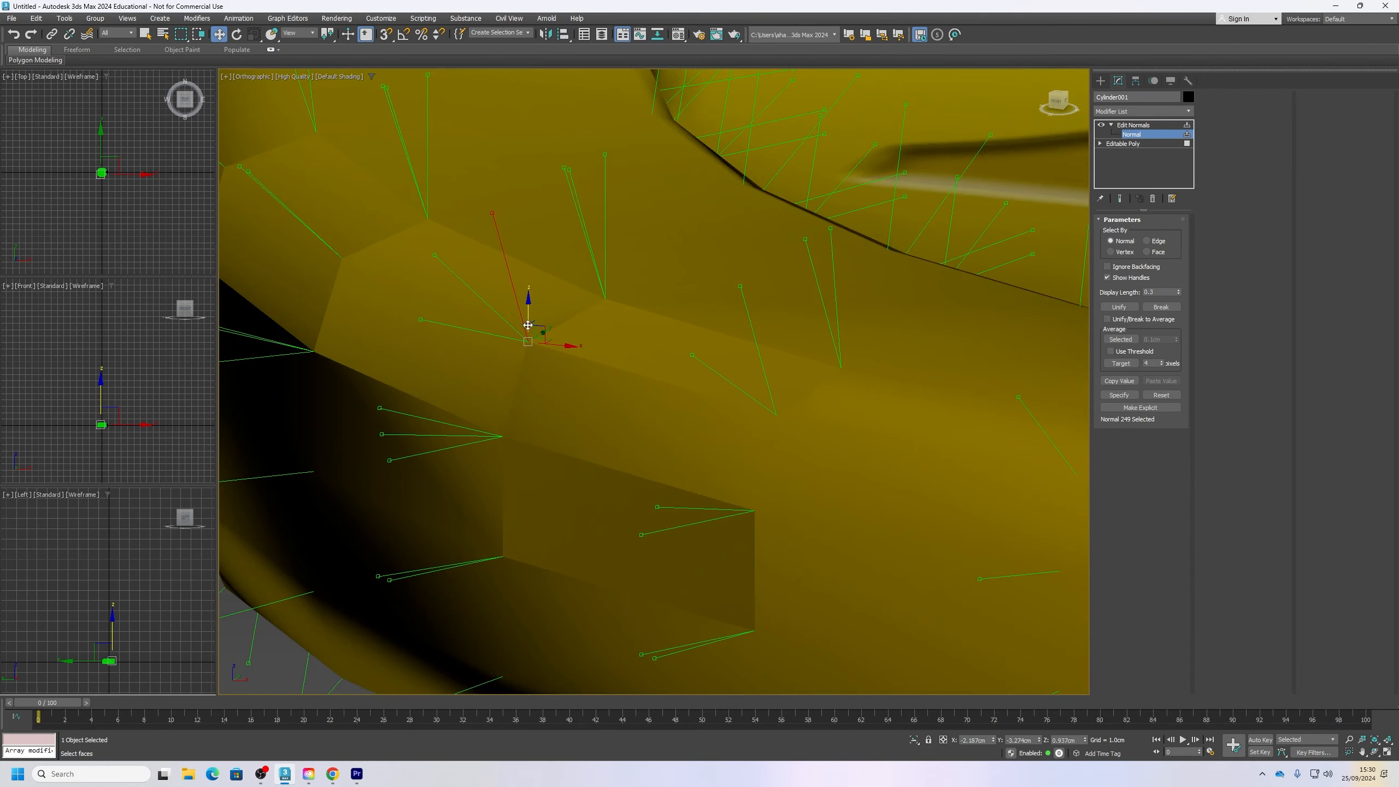
key(e)
mouse_move(611, 346)
mouse_down()
mouse_move(553, 369)
mouse_move(625, 385)
mouse_move(609, 379)
mouse_up()
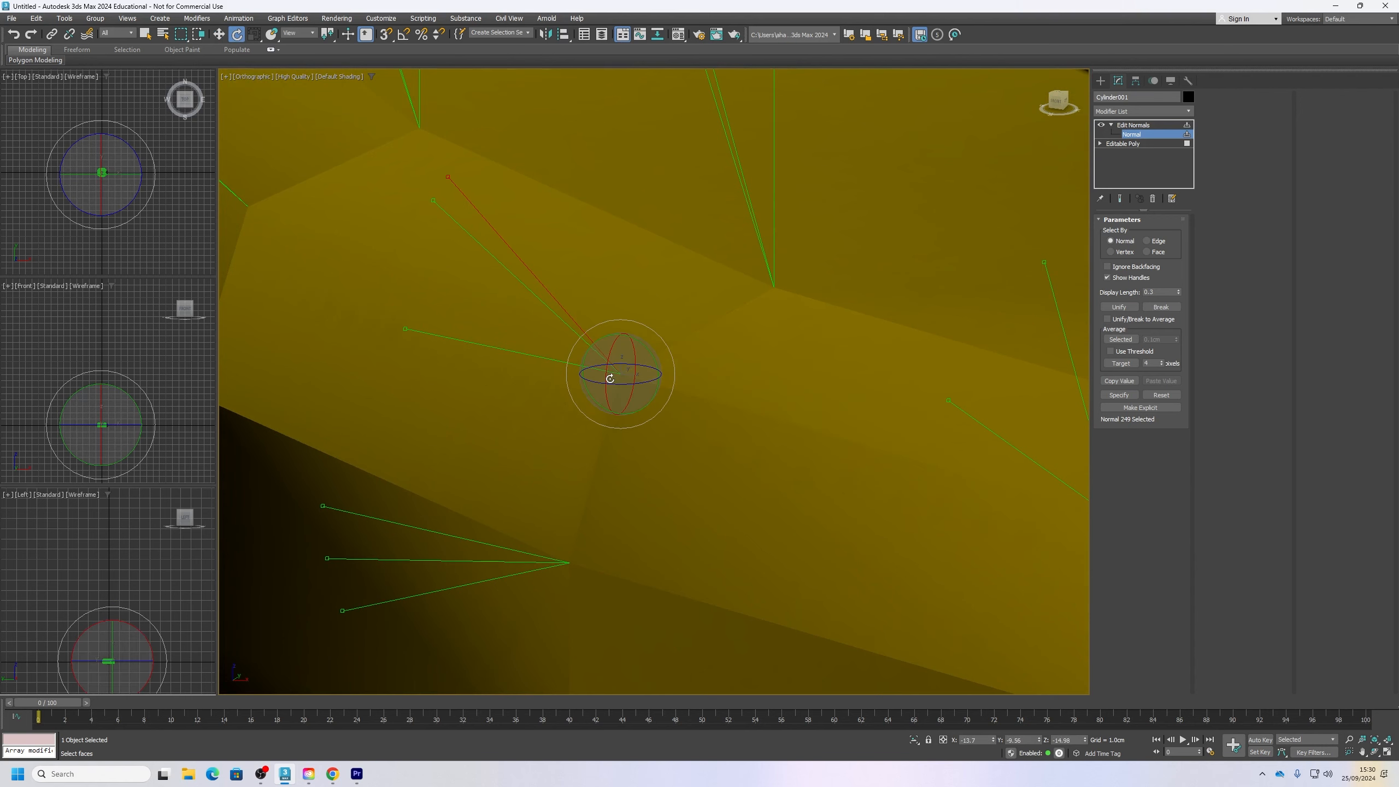
Step: Rotate the two split normals at the rim patch's vertex, one after the other, until they point the same way
mouse_move(608, 379)
alt+middle_down()
mouse_move(666, 388)
mouse_move(624, 388)
alt+middle_up()
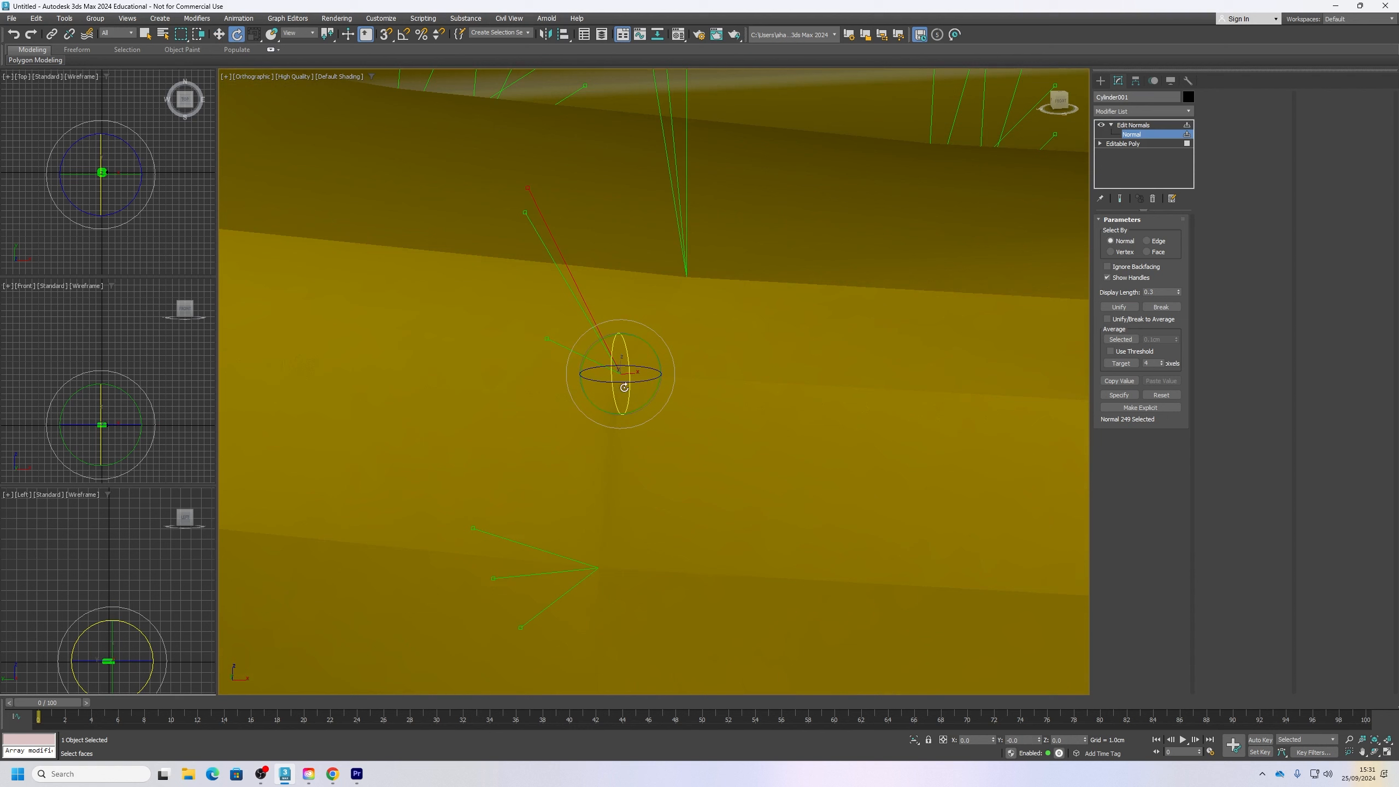
click(599, 360)
drag(601, 365, 614, 410)
alt+middle_drag(614, 410, 561, 392)
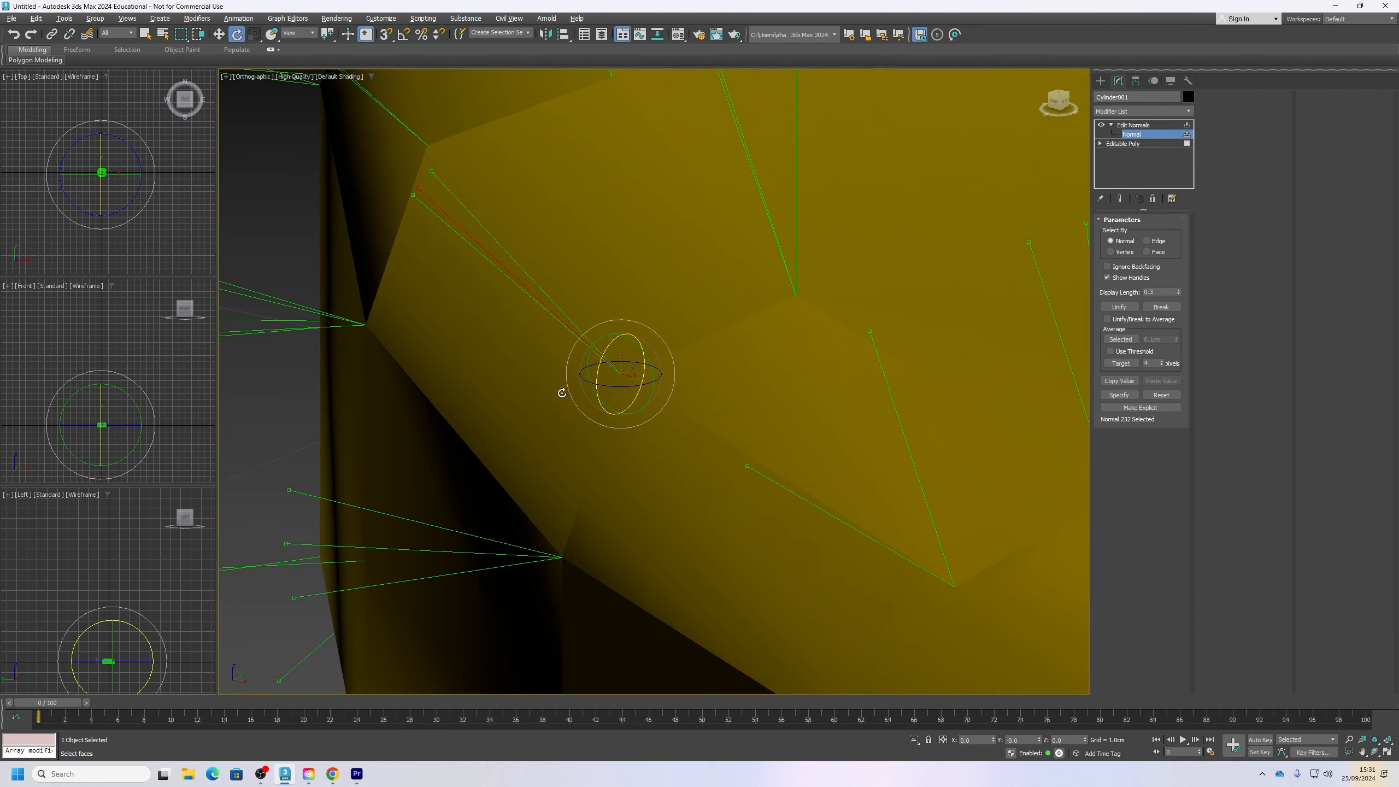
click(430, 171)
drag(613, 351, 605, 345)
alt+middle_drag(603, 349, 670, 336)
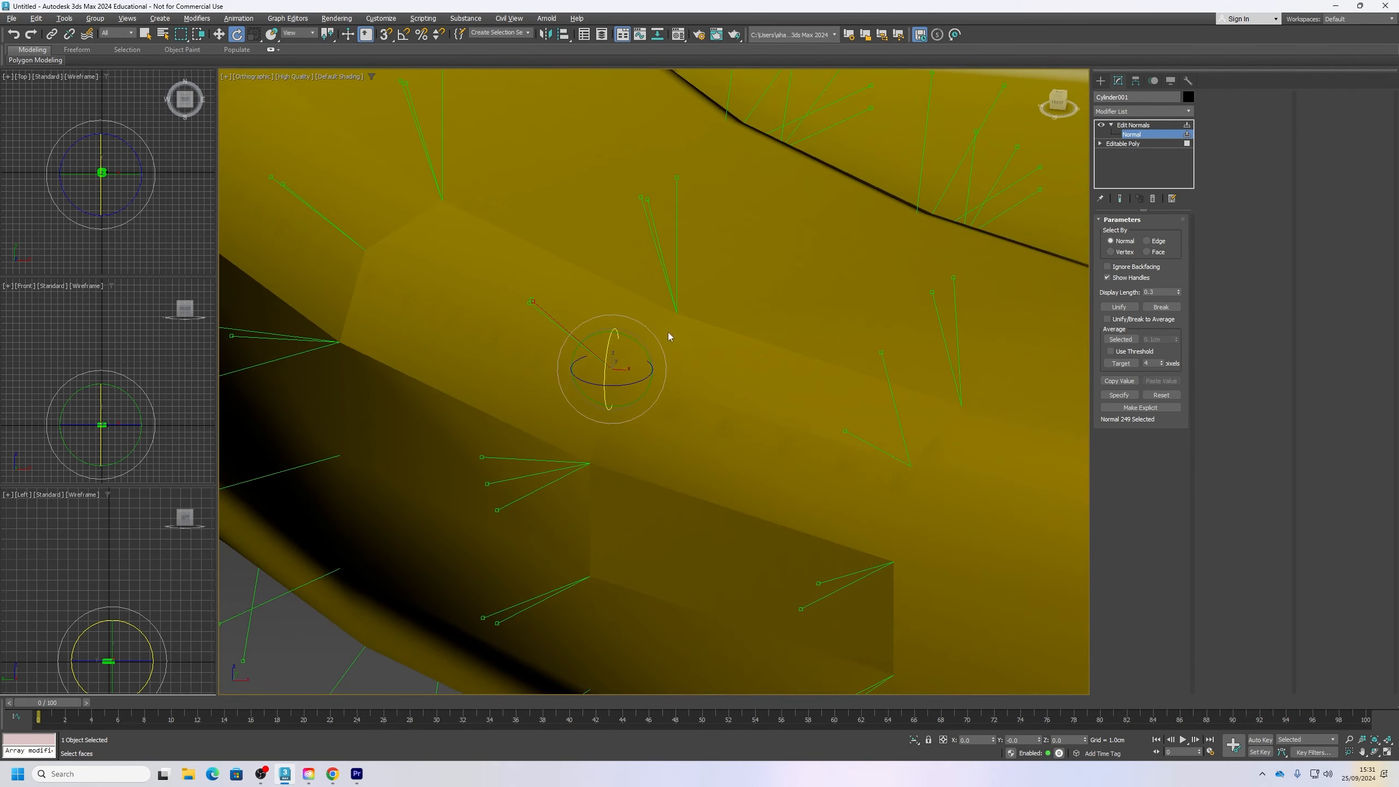
Step: Select a single normal at the neighbouring vertex above the rim patch and try adjusting it with the Move tool
click(679, 177)
key(w)
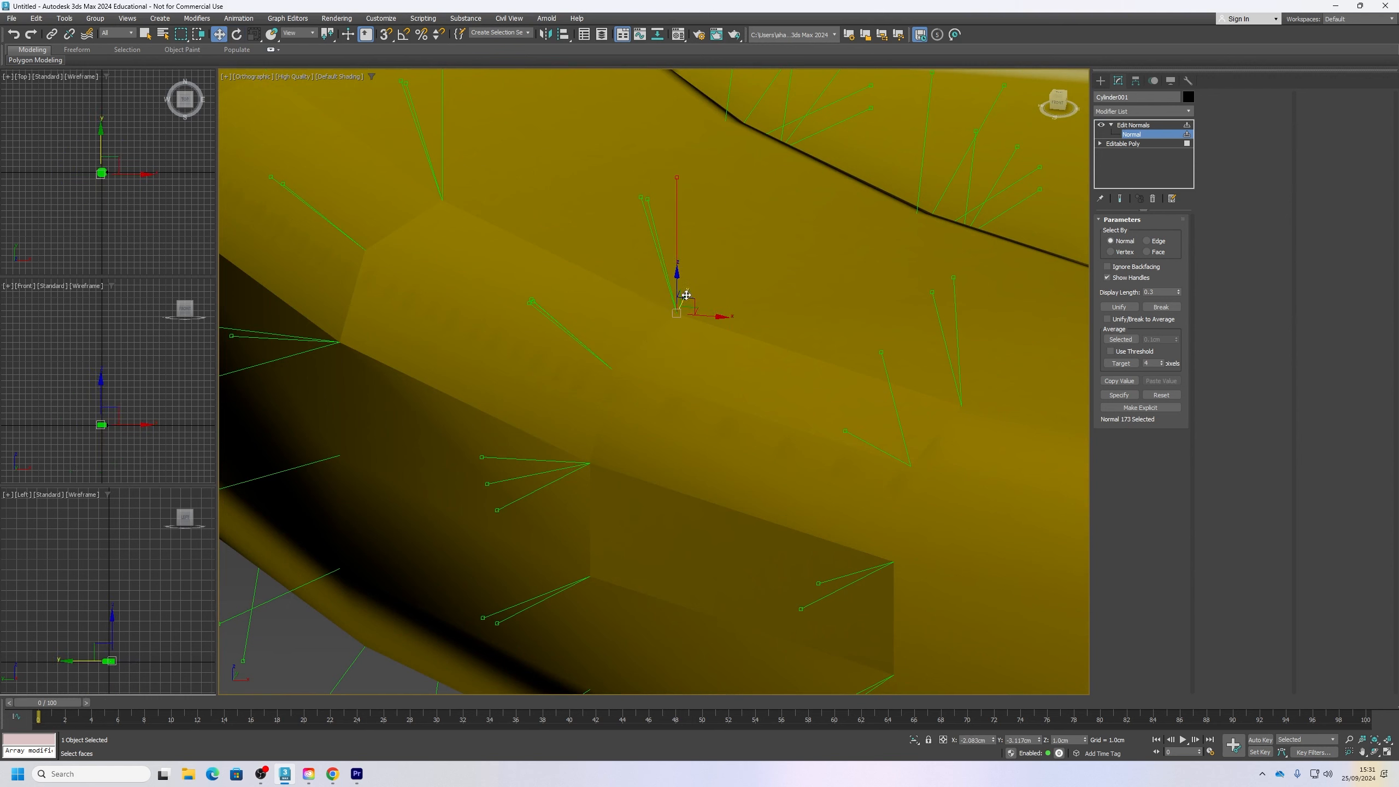
mouse_move(687, 305)
mouse_down()
mouse_move(671, 313)
mouse_move(718, 318)
mouse_move(686, 297)
mouse_up()
scroll(689, 327, down, 2)
alt+middle_drag(689, 330, 733, 383)
scroll(555, 338, down, 6)
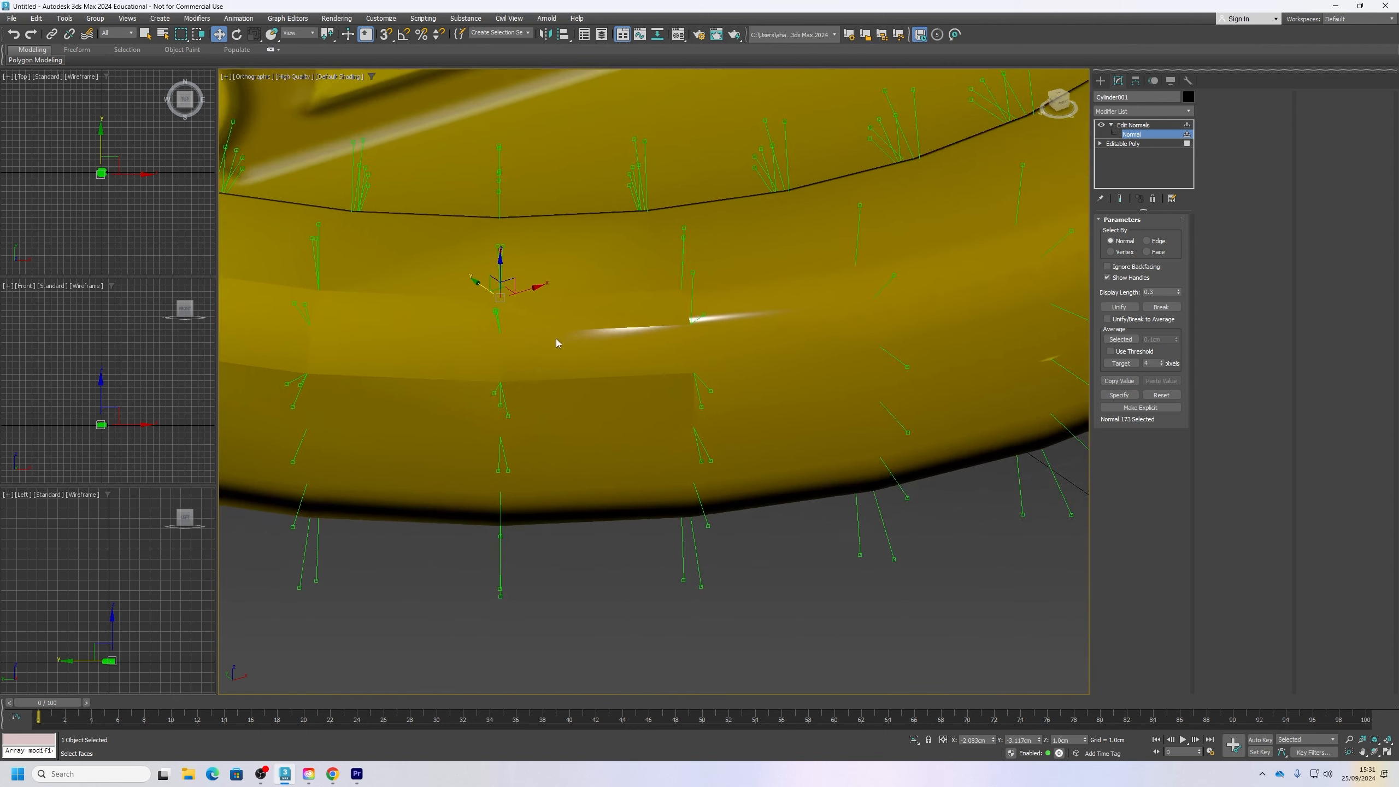
Step: Delete the Edit Normals modifier, smooth all of the coin's polygons together at Polygon level and clear the selection
right_click(1138, 130)
click(1181, 148)
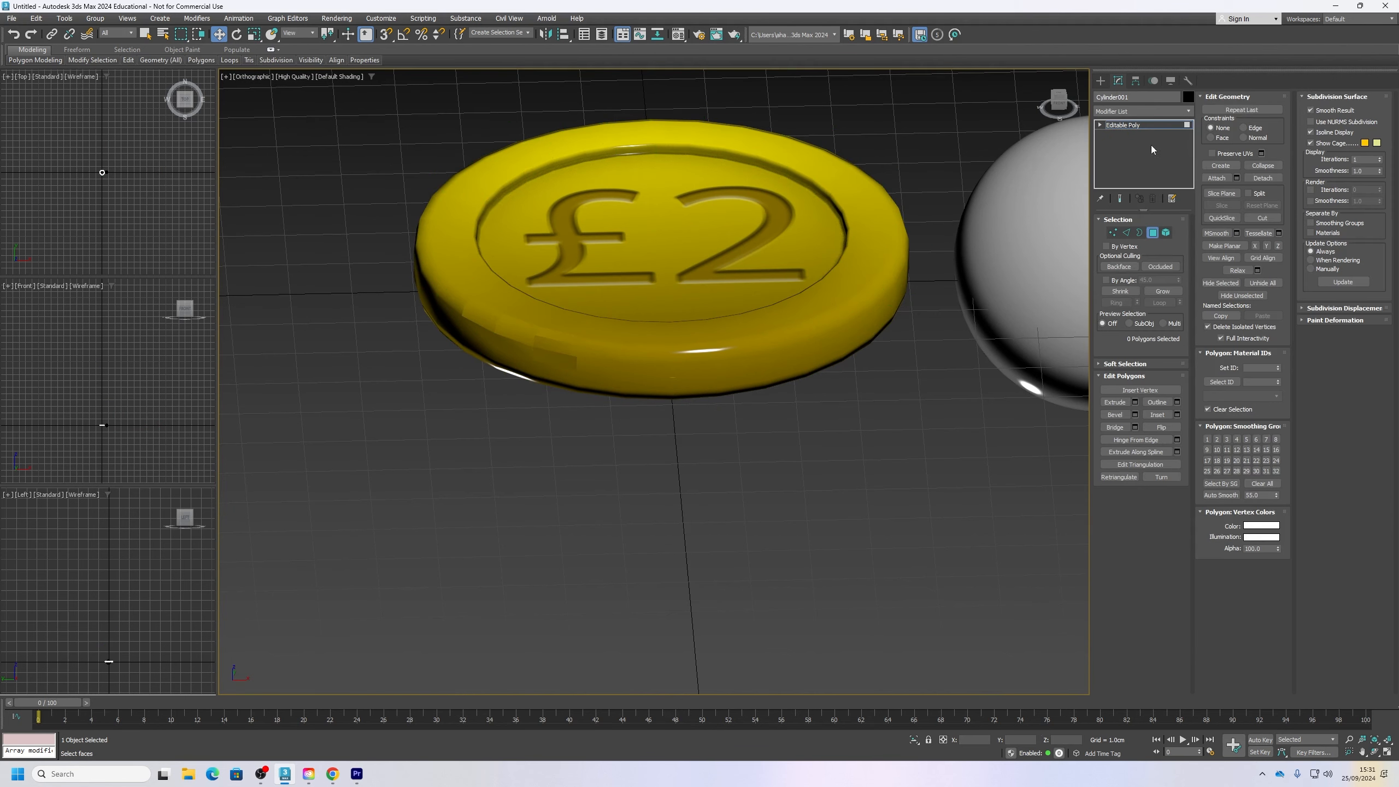
click(1139, 124)
click(1153, 233)
key(ctrl+a)
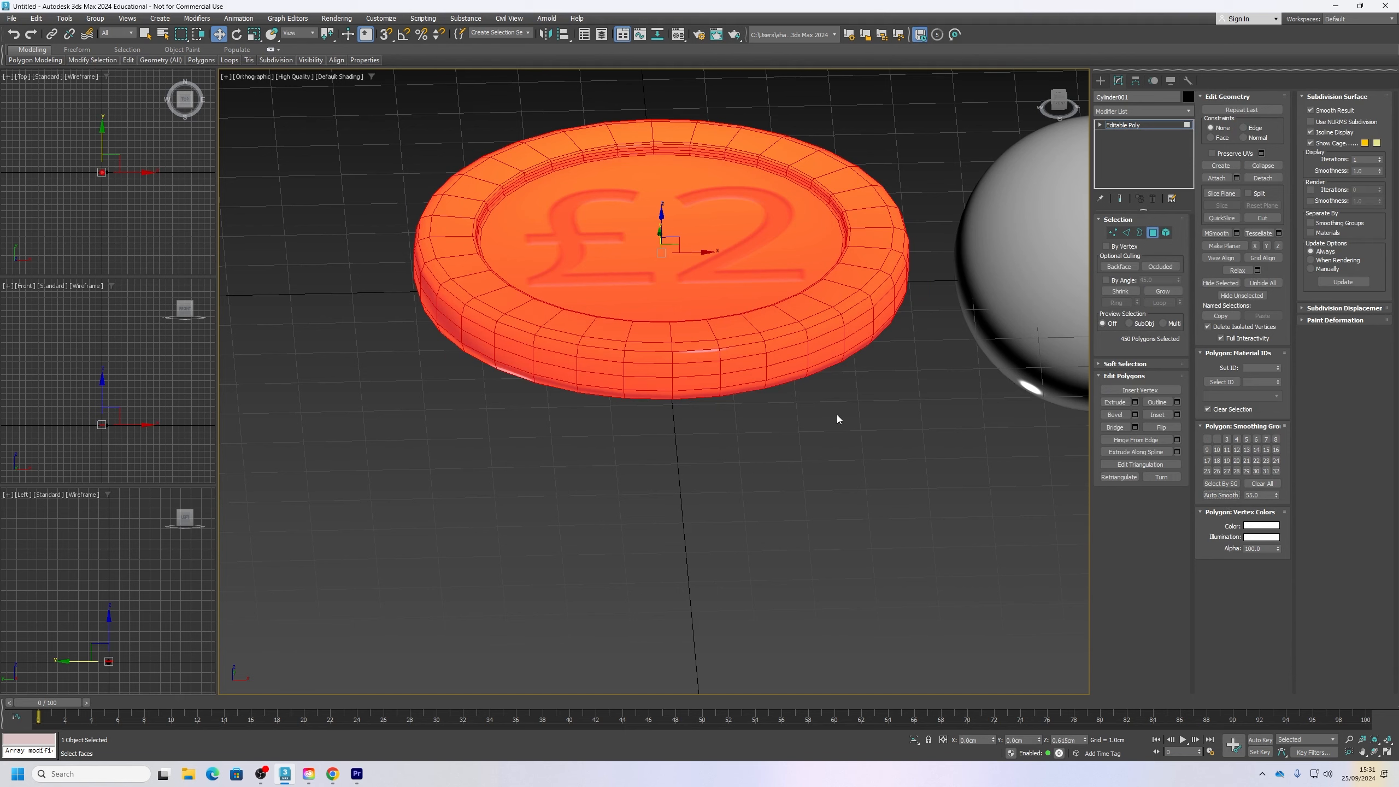
click(927, 436)
Step: Add a Weighted Normals modifier to the coin and check the shading along its rim
mouse_move(715, 383)
alt+middle_down()
mouse_move(724, 465)
mouse_move(729, 386)
mouse_move(744, 380)
alt+middle_up()
click(1157, 111)
text(we)
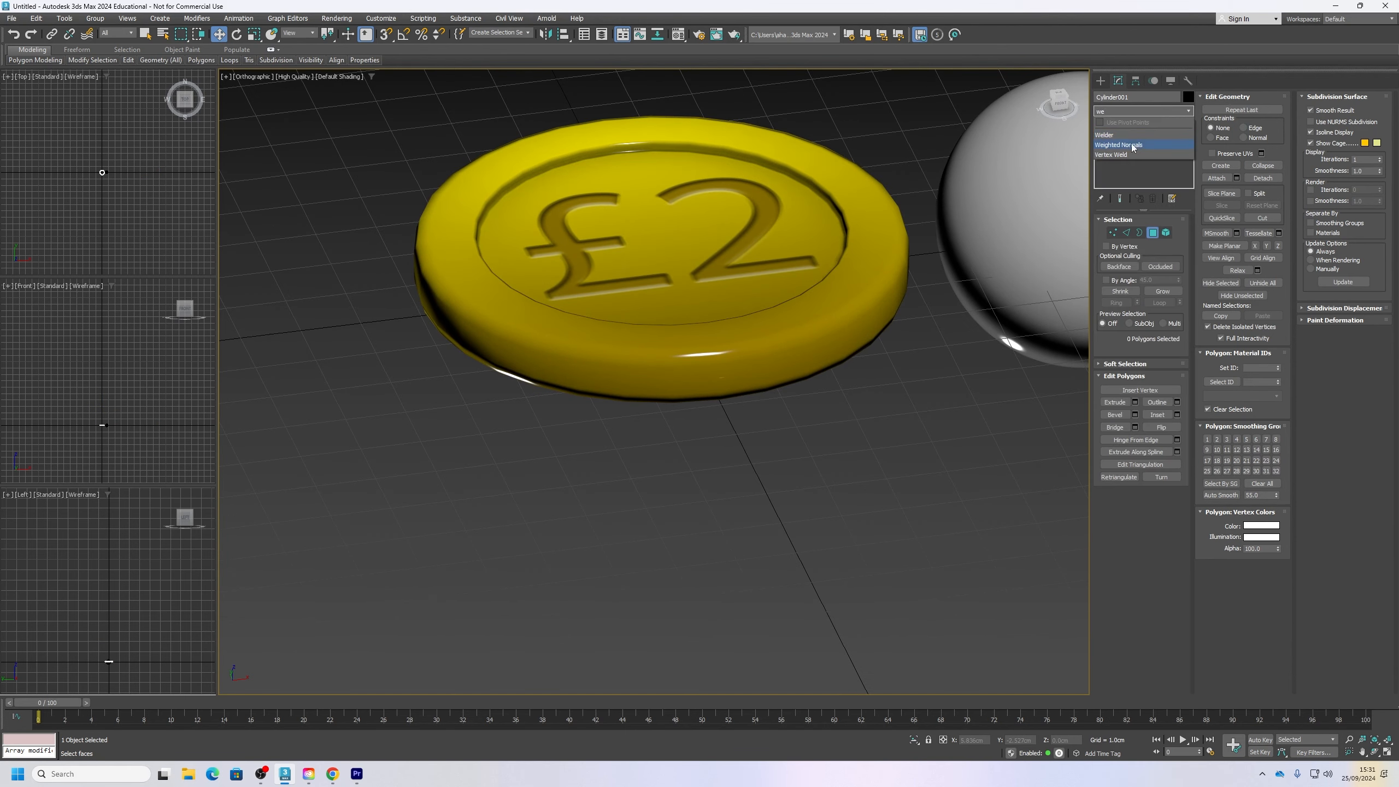
click(1130, 145)
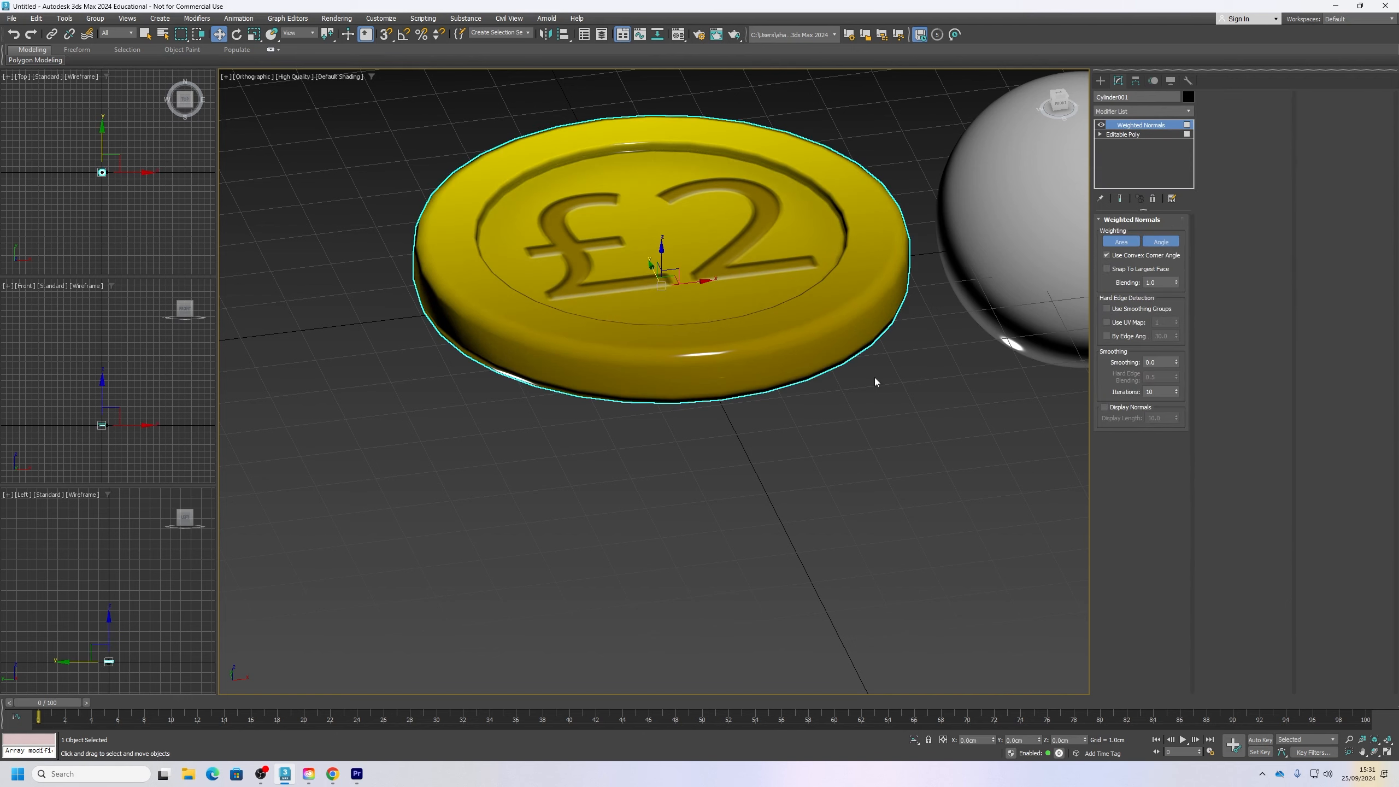
alt+middle_drag(901, 250, 881, 395)
scroll(803, 309, up, 2)
scroll(843, 444, up, 2)
scroll(844, 443, down, 2)
Step: Disable and re-enable the Weighted Normals modifier repeatedly to compare the shading on the coin's rim and face
click(1100, 125)
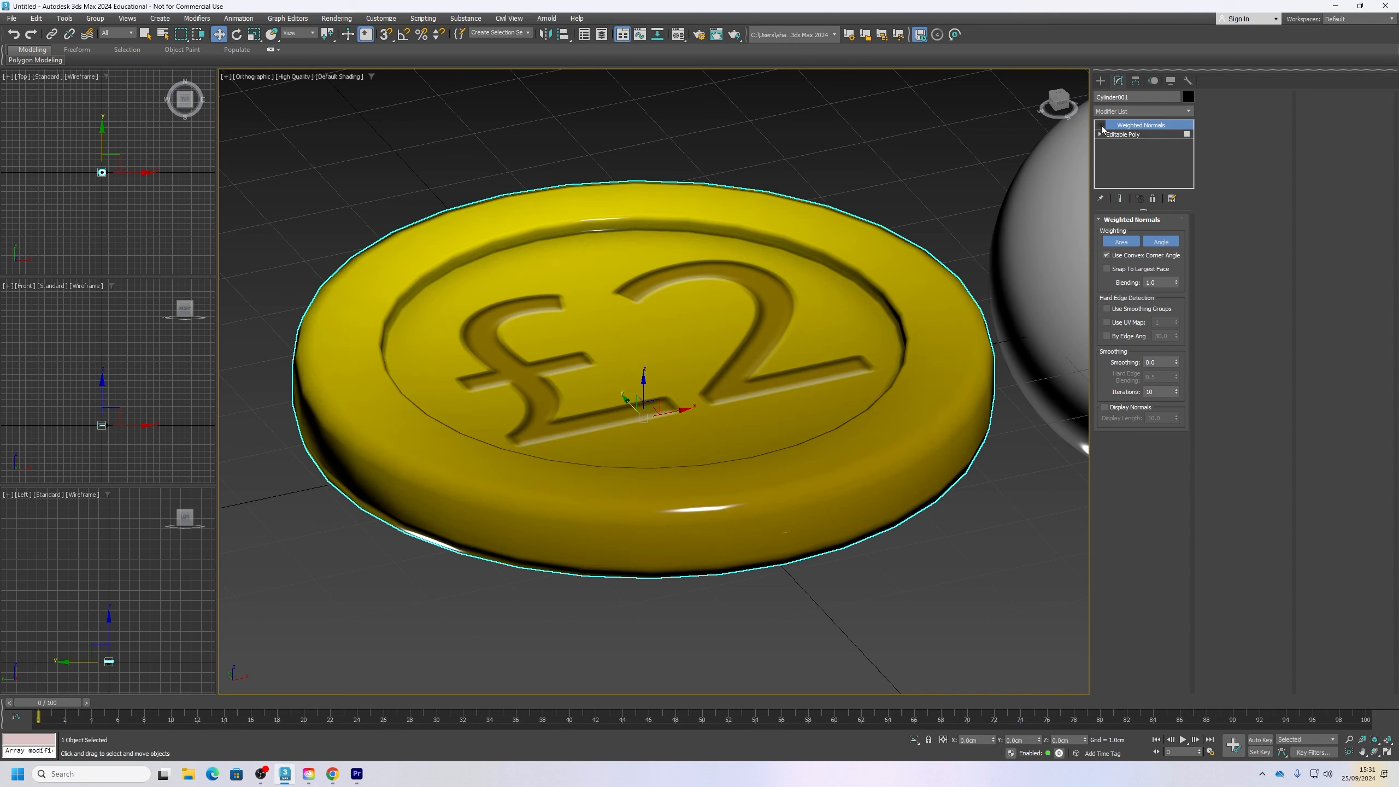
click(1101, 125)
click(1100, 125)
click(1100, 125)
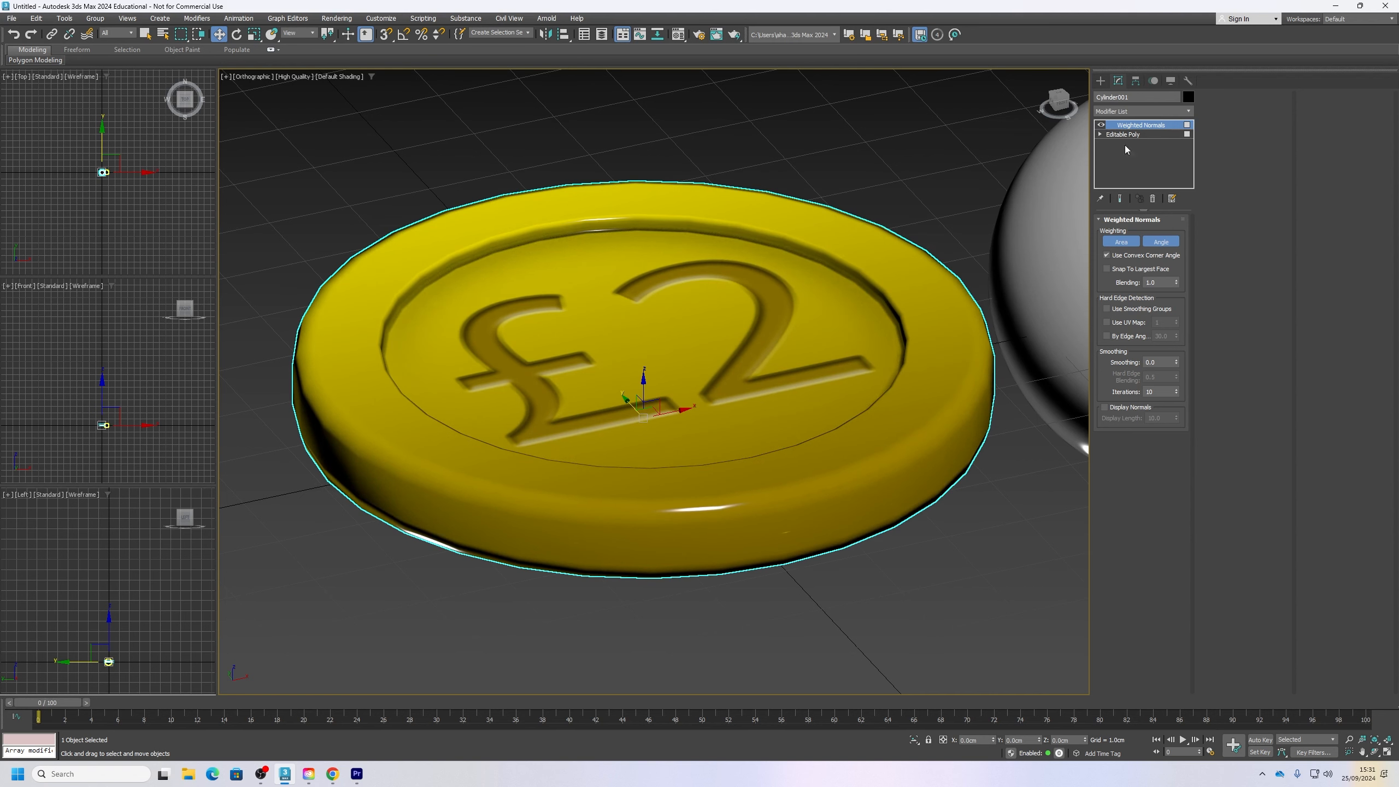
click(1101, 125)
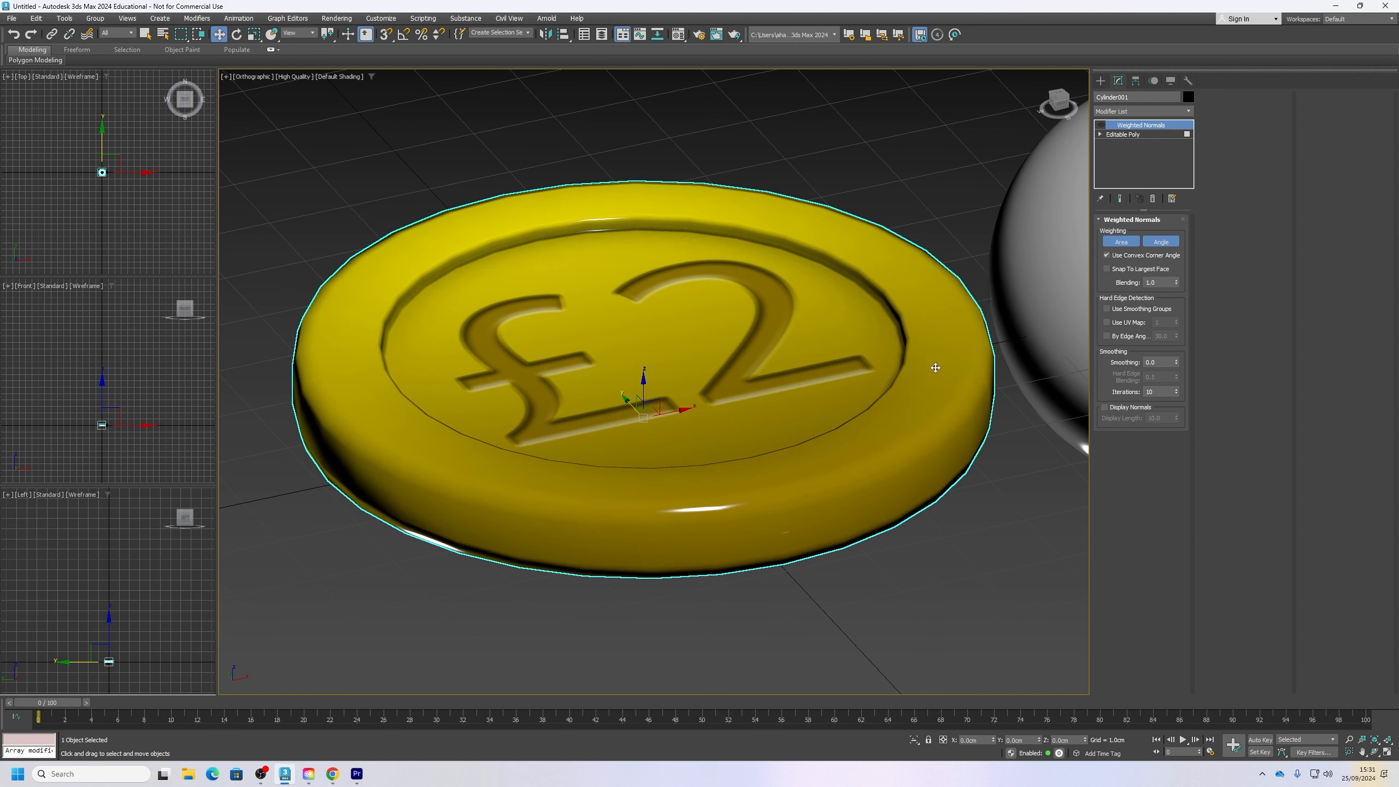
alt+middle_drag(937, 355, 781, 406)
scroll(781, 406, up, 4)
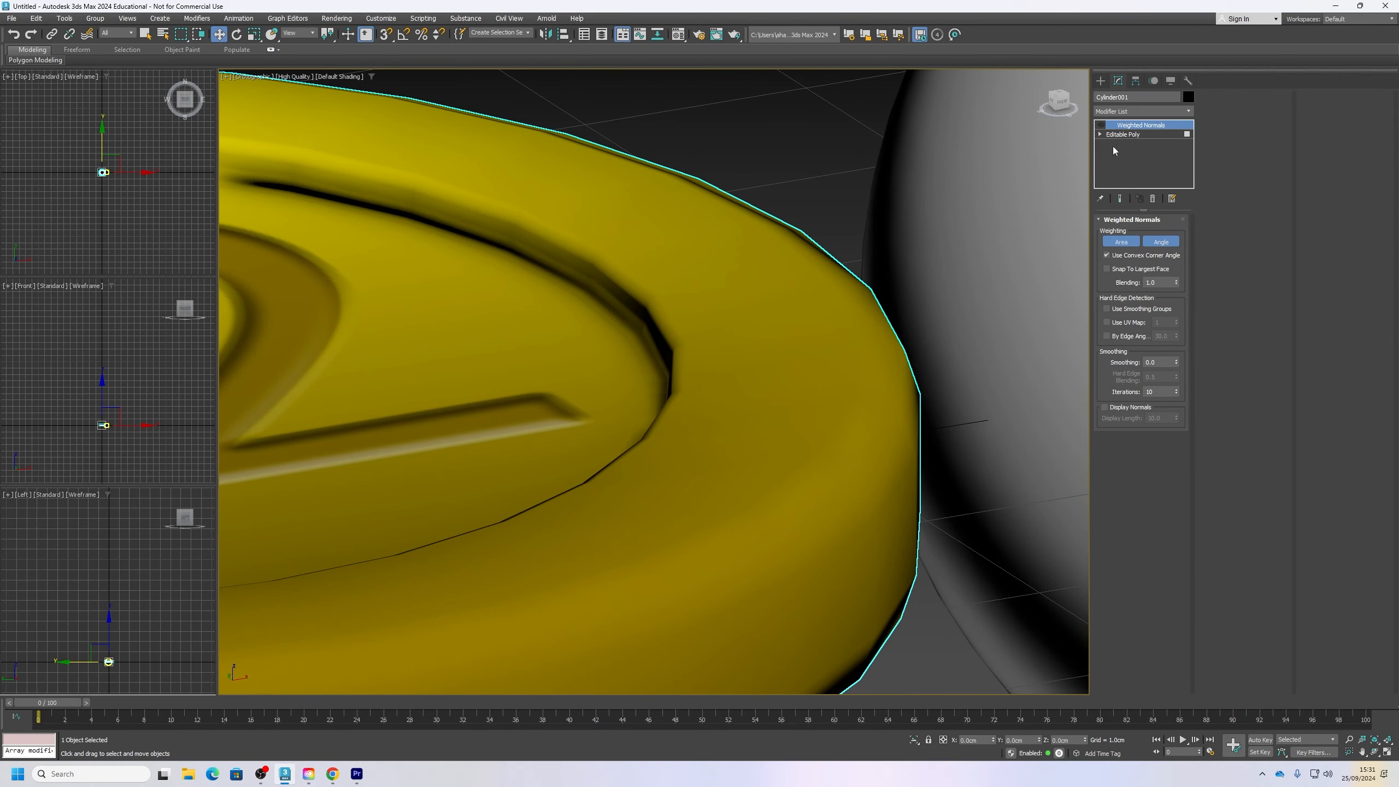
click(1101, 126)
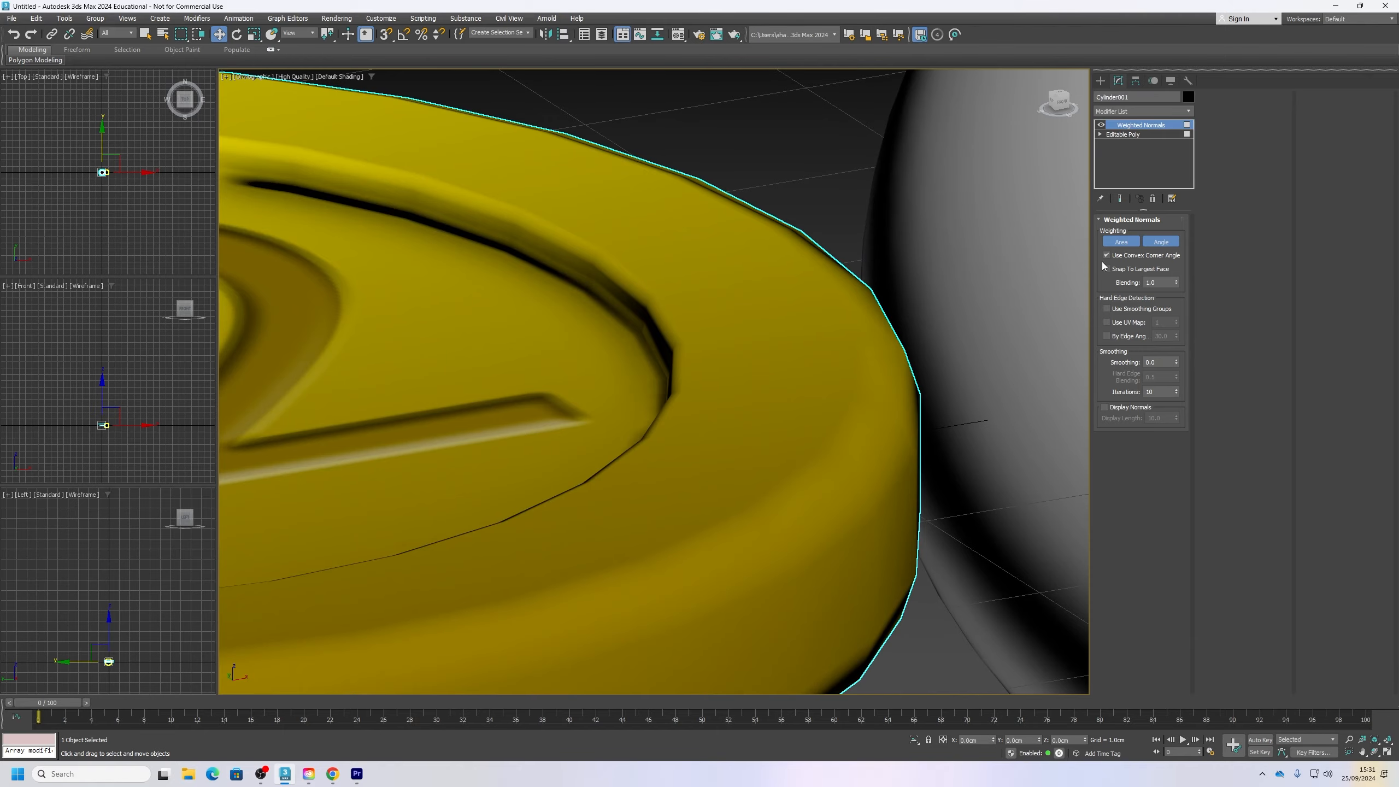
Step: Show edged faces briefly to examine the polygon layout around the coin's rim, and hide them again
scroll(743, 497, down, 4)
alt+middle_drag(737, 491, 798, 459)
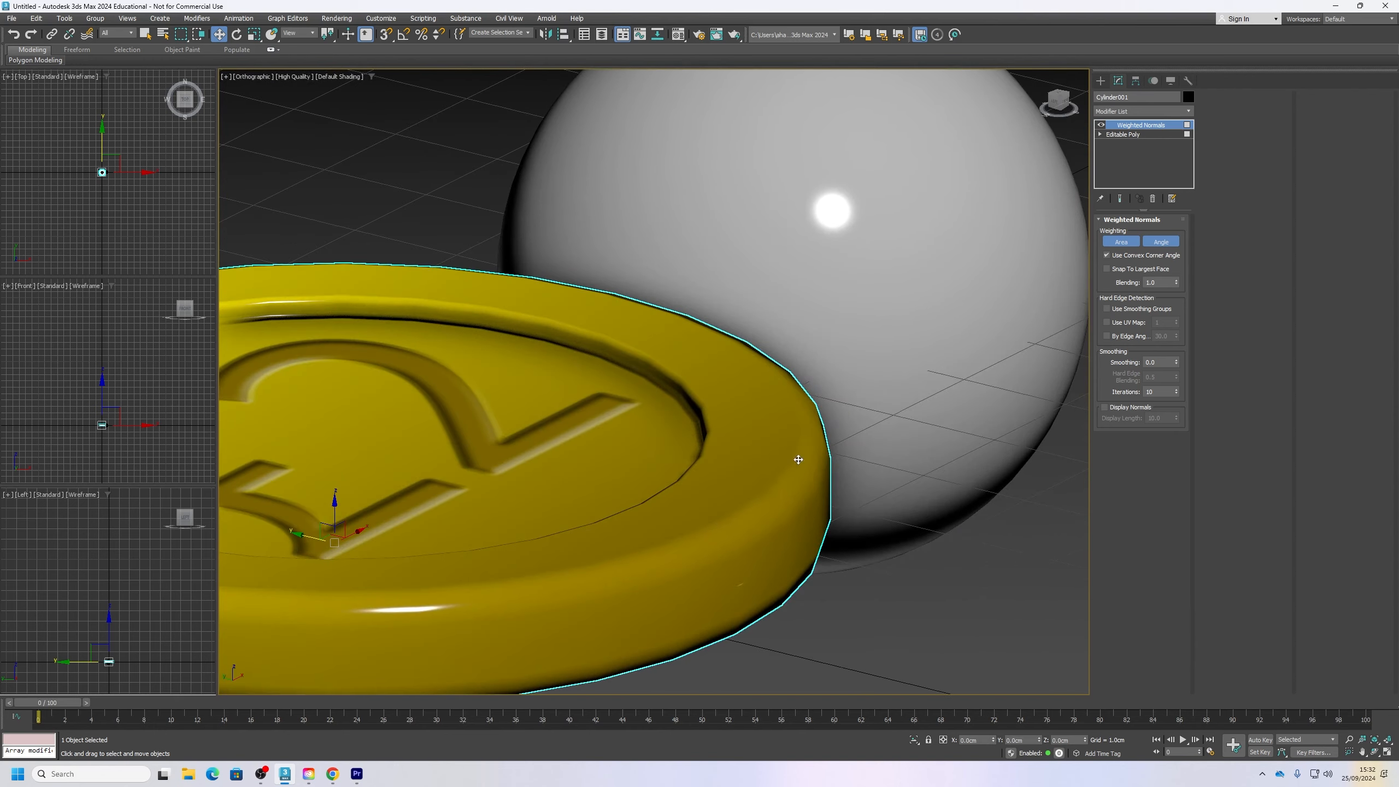
key(F4)
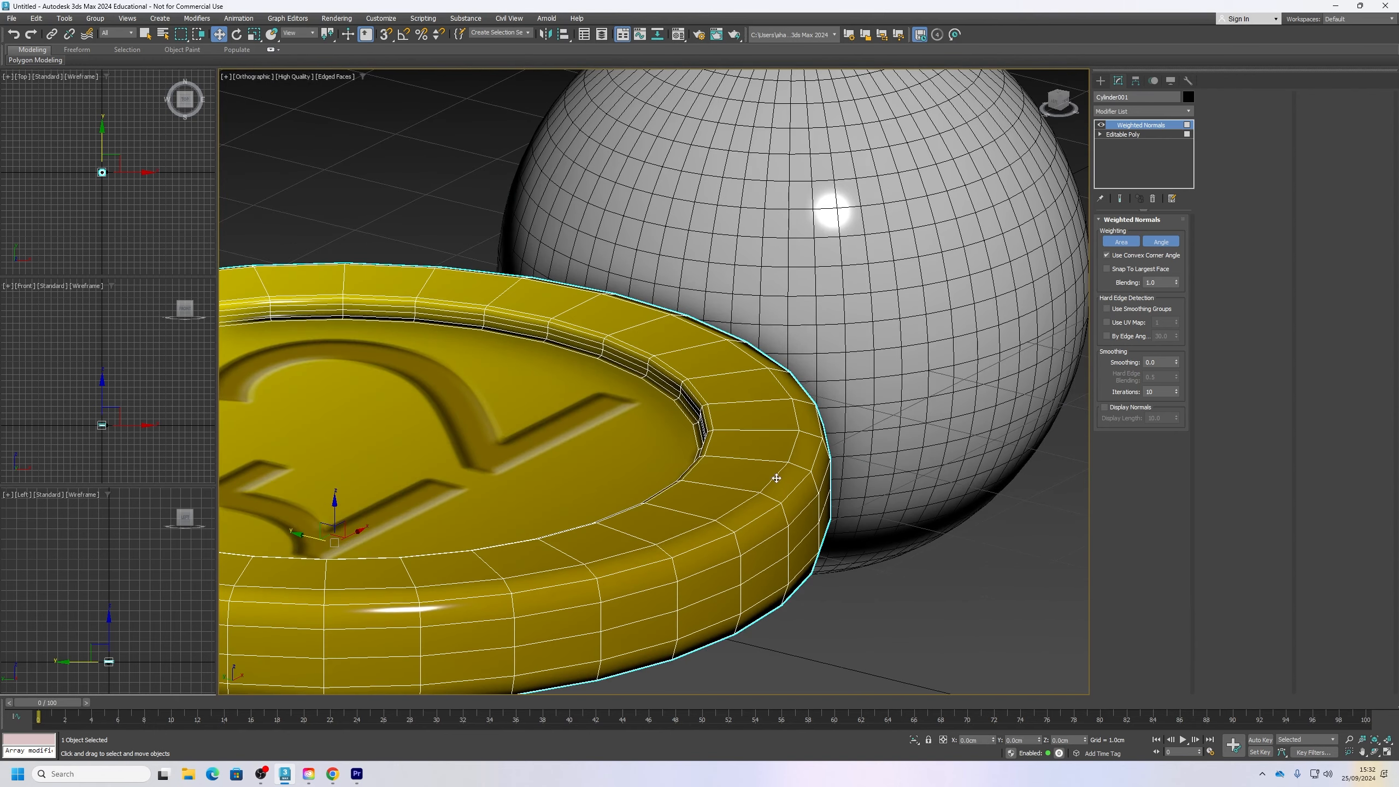
key(F4)
alt+middle_drag(718, 443, 713, 479)
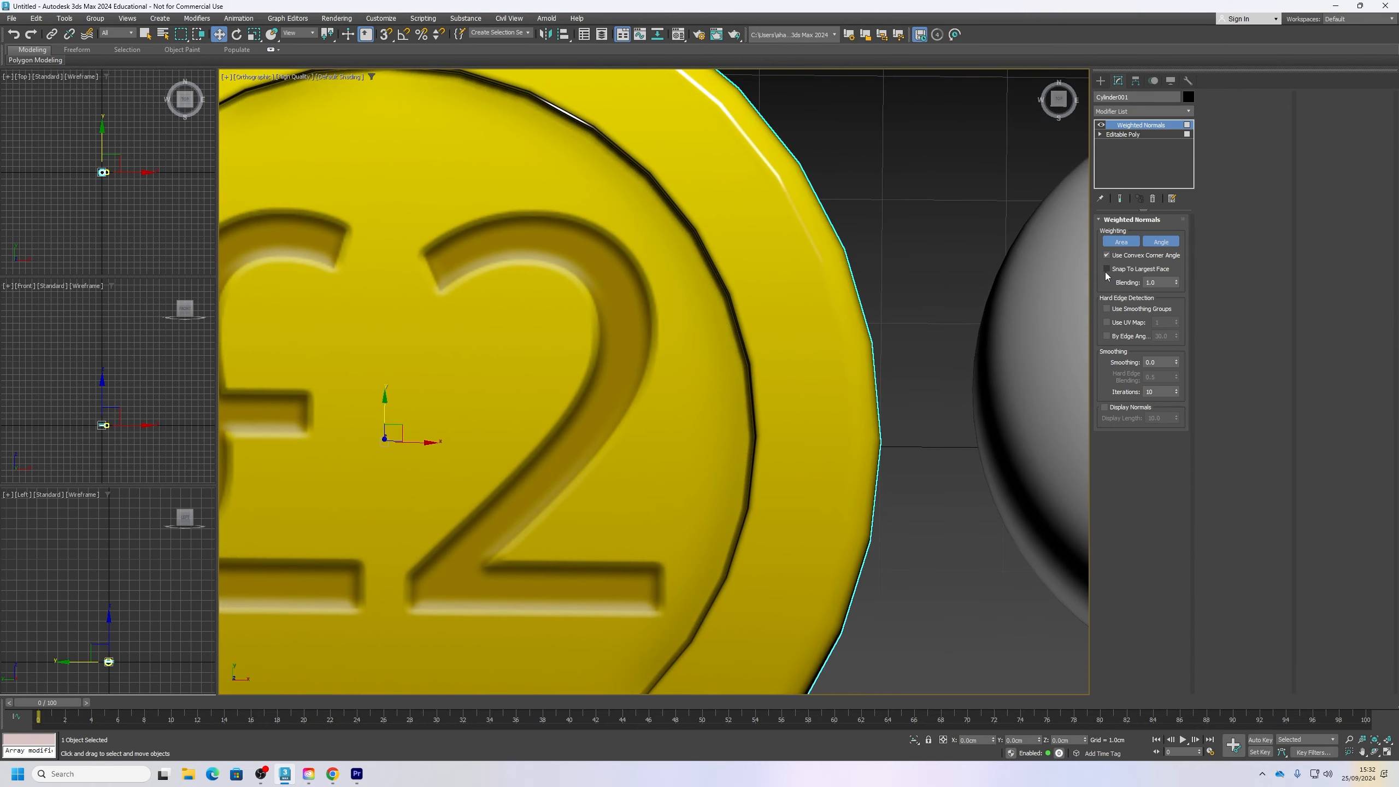
Step: Switch Snap To Largest Face on and off to compare its effect on the coin's shading, leaving it off
click(1106, 269)
click(1106, 269)
click(1106, 269)
alt+middle_drag(825, 516, 837, 386)
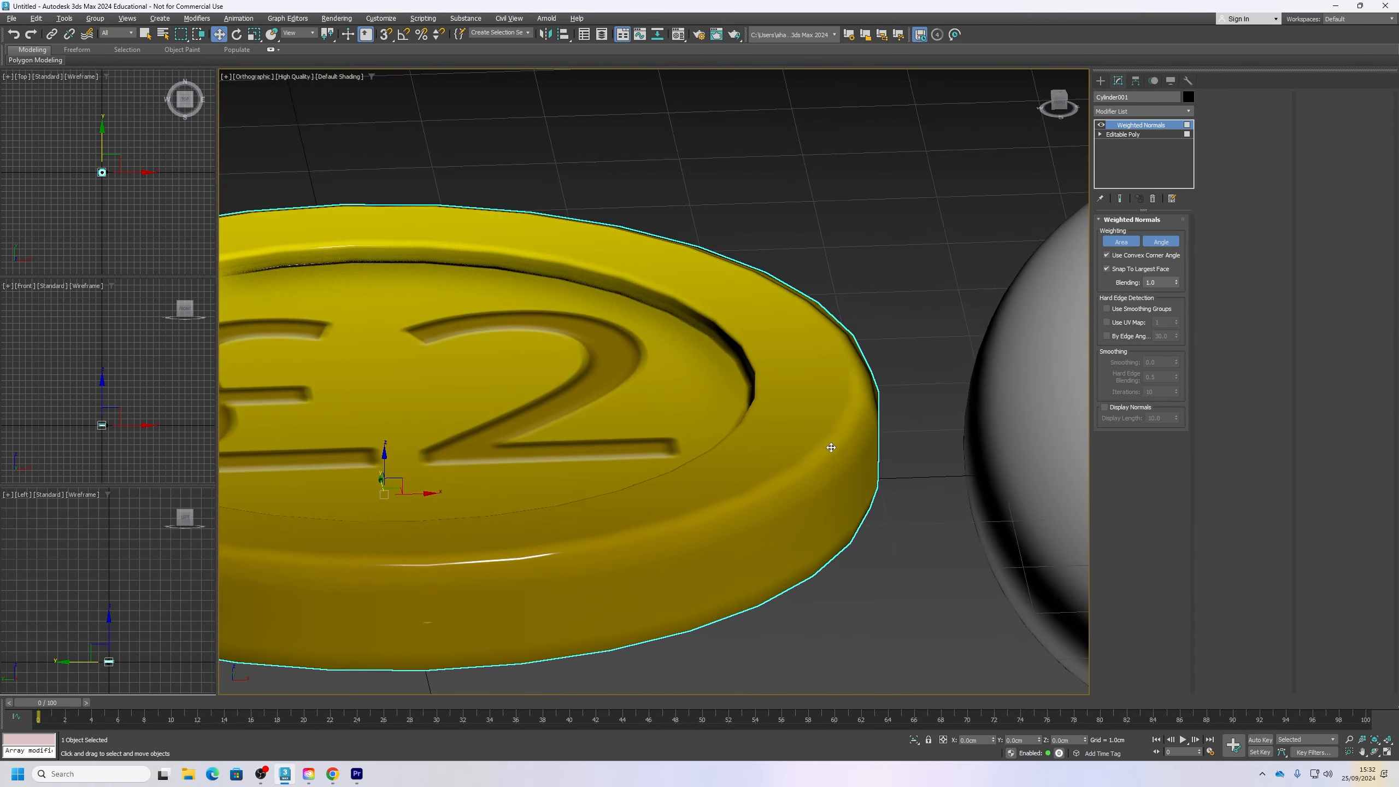
click(1106, 269)
click(1106, 269)
click(1106, 269)
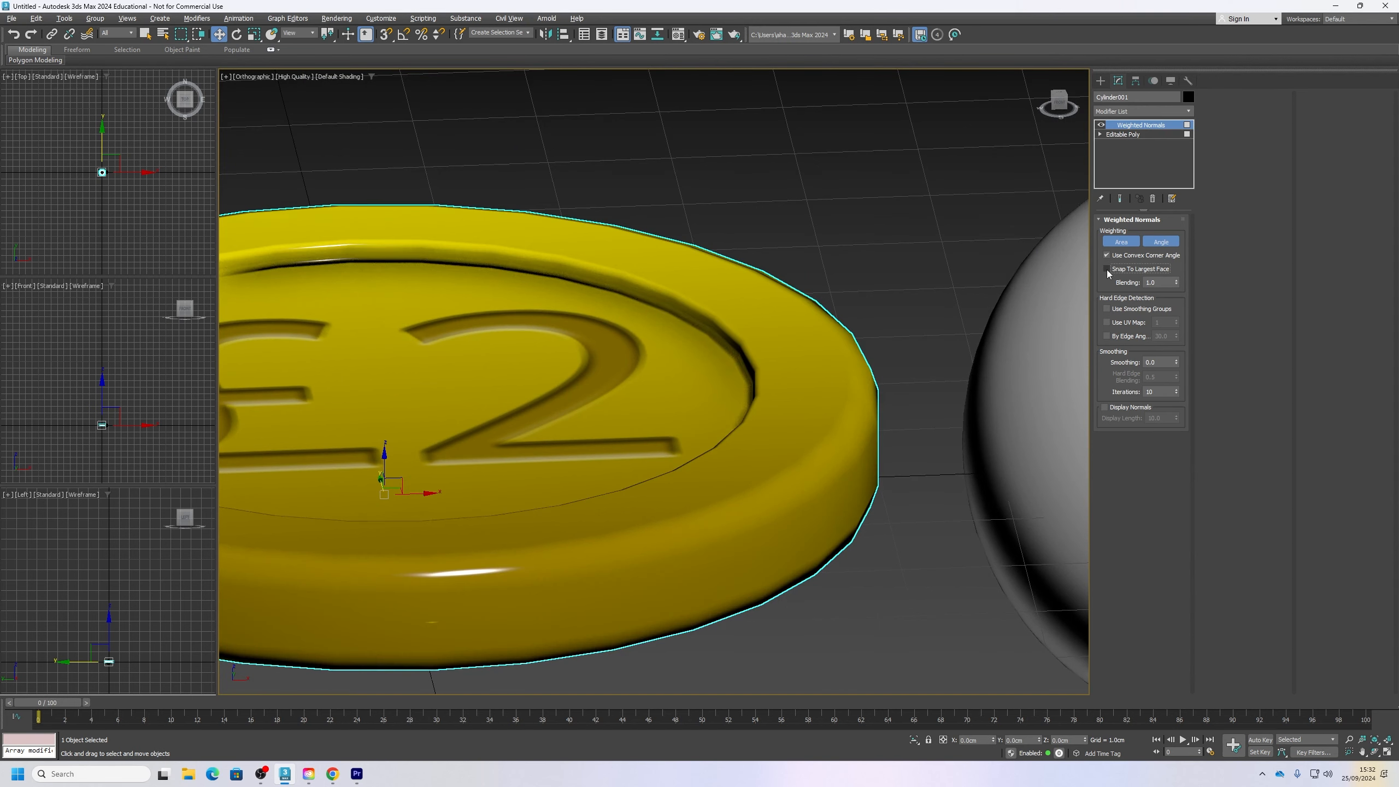
alt+middle_drag(859, 606, 878, 533)
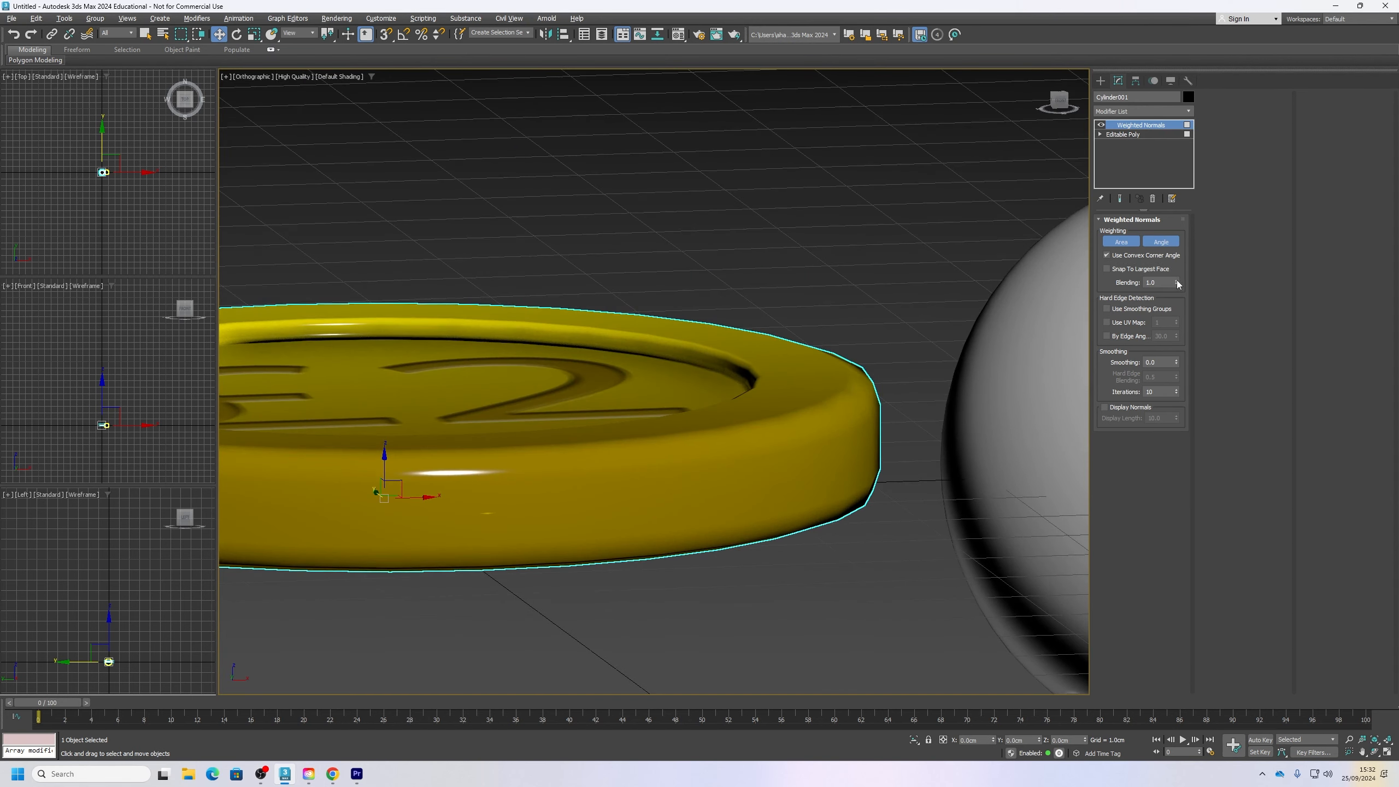
Step: Try out the Blending, Use Smoothing Groups and Smoothing settings of Weighted Normals, restoring each to its default
mouse_move(1177, 281)
mouse_down()
mouse_move(1181, 250)
mouse_move(1181, 311)
mouse_move(1192, 245)
mouse_up()
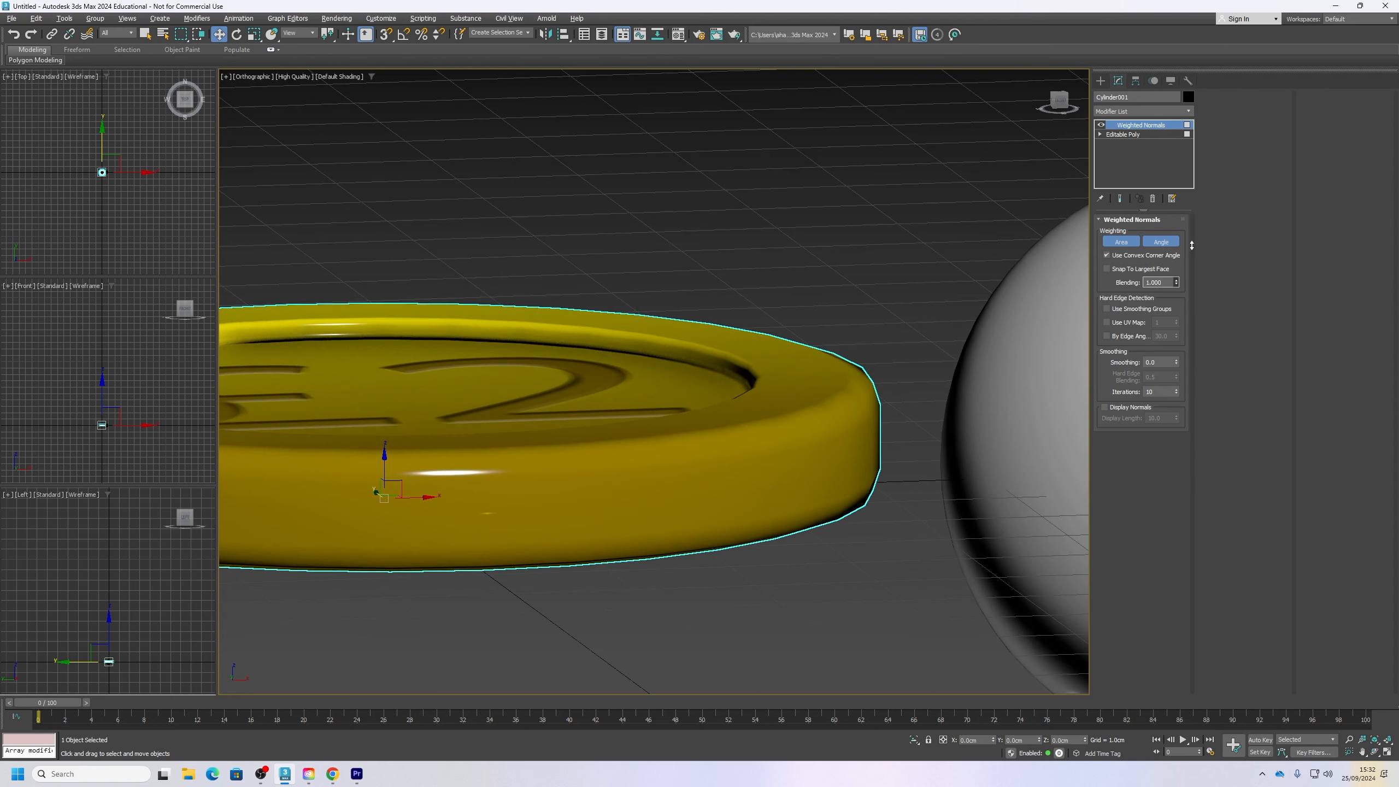
click(1107, 308)
mouse_move(884, 439)
alt+middle_down()
mouse_move(882, 408)
mouse_move(882, 443)
alt+middle_up()
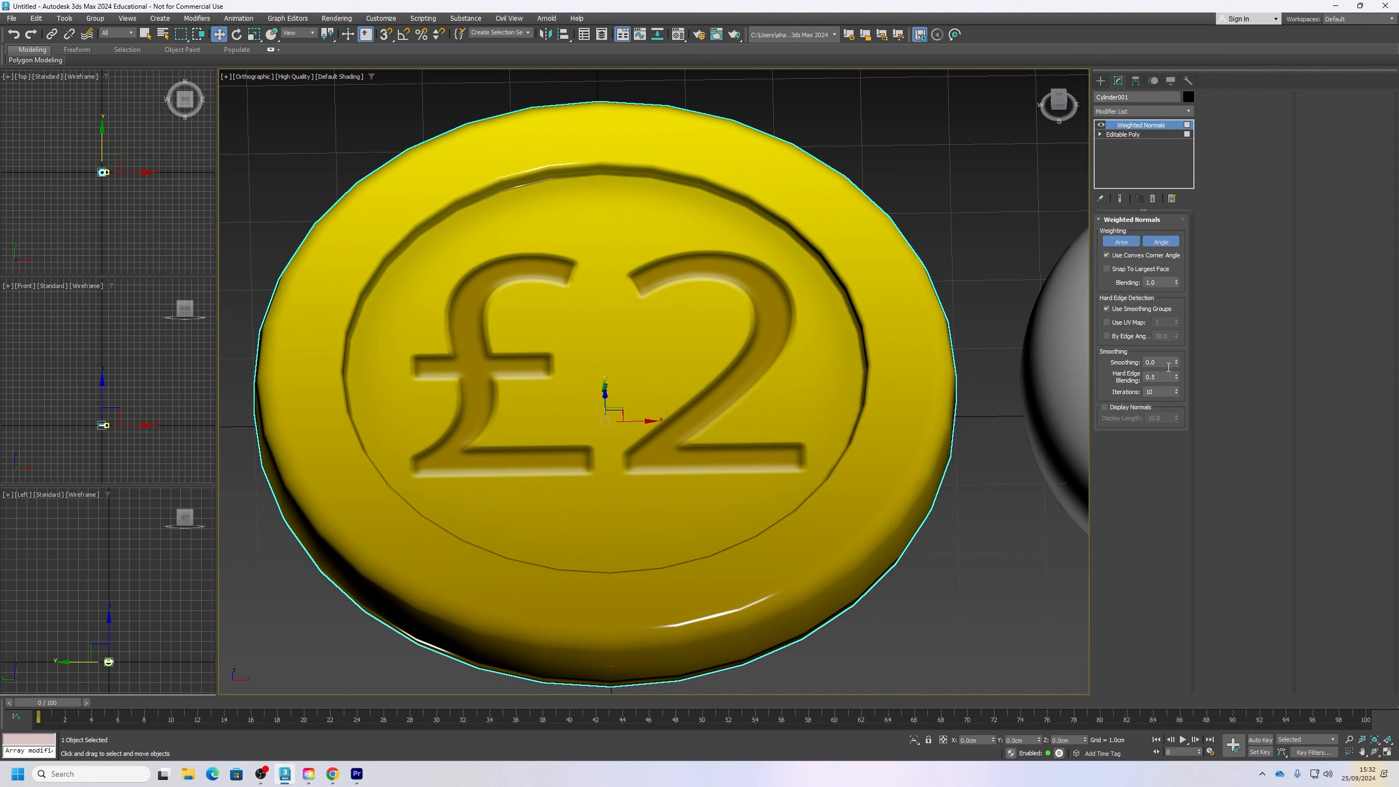
drag(1177, 362, 1193, 373)
click(1107, 309)
scroll(857, 429, down, 3)
scroll(840, 445, up, 1)
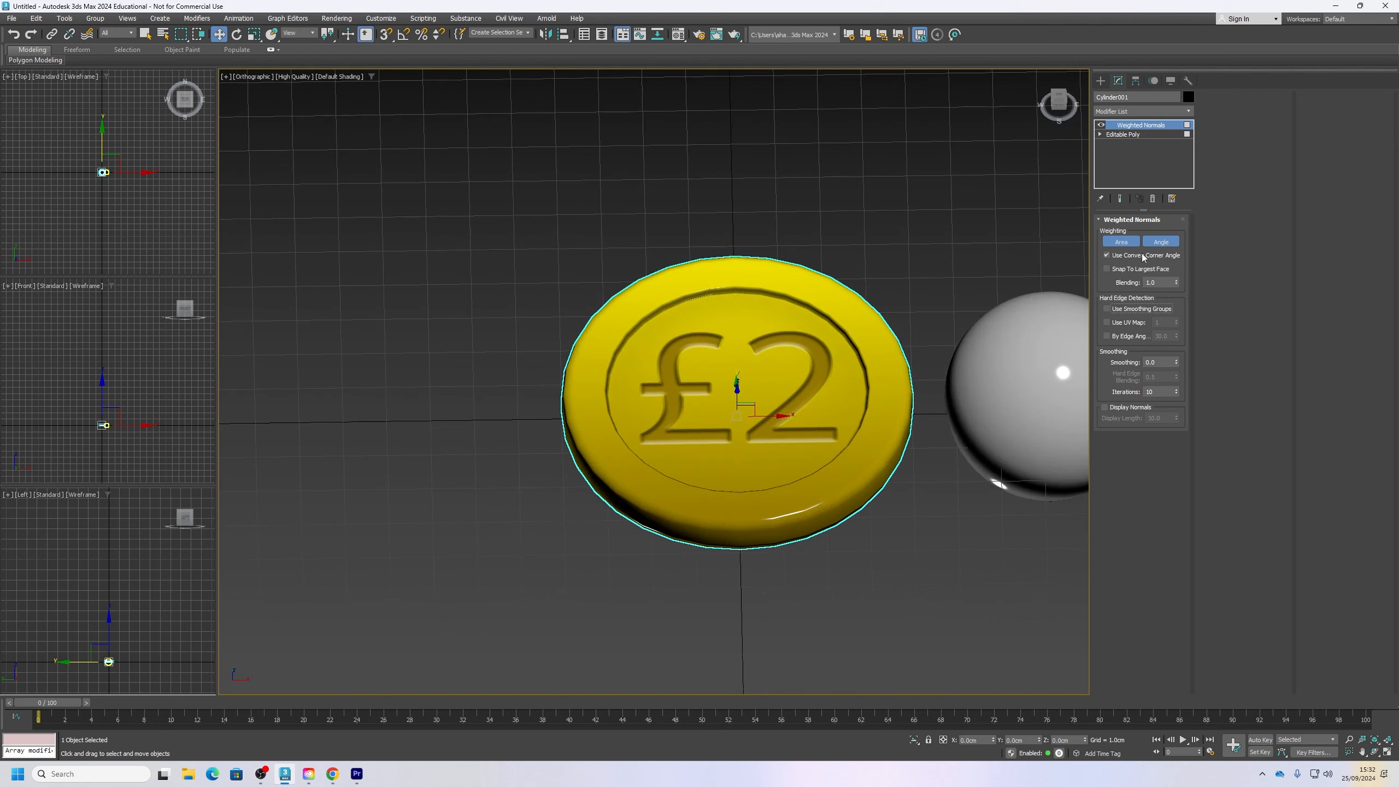
Step: Compare the coin with Weighted Normals disabled and enabled, and display edged faces on the model
click(1101, 125)
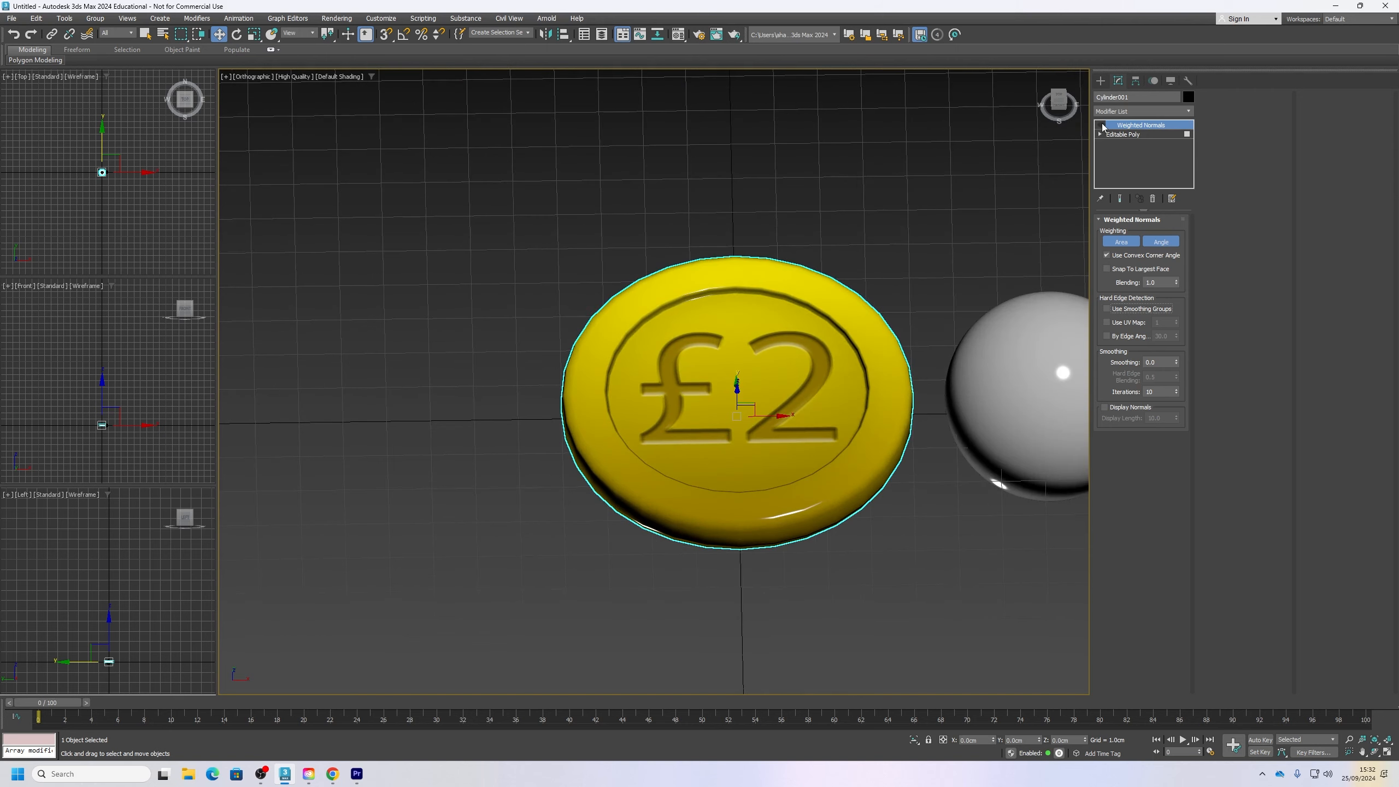
click(1102, 126)
mouse_move(778, 369)
alt+middle_down()
mouse_move(768, 438)
mouse_move(774, 423)
alt+middle_up()
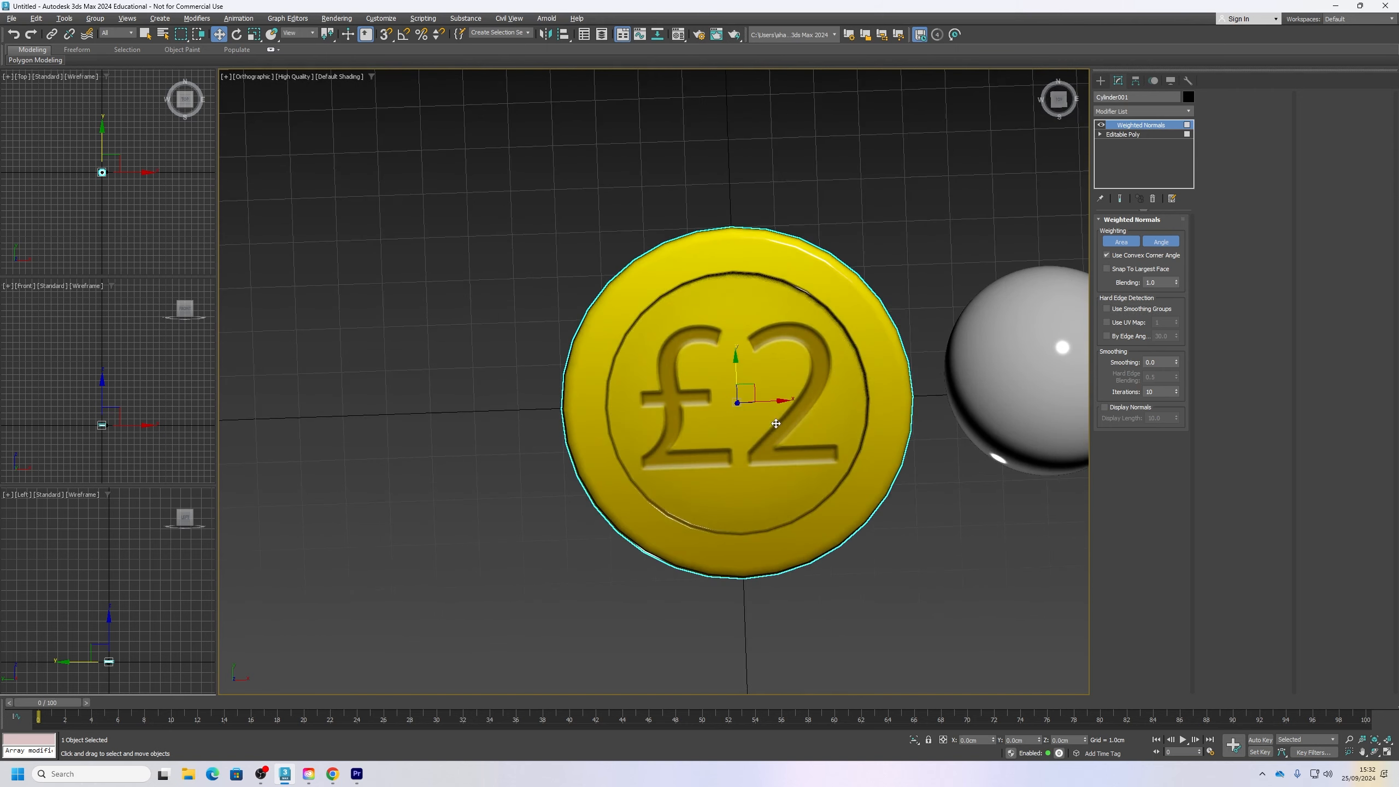
mouse_move(771, 471)
middle_down()
mouse_move(737, 478)
mouse_move(750, 450)
middle_up()
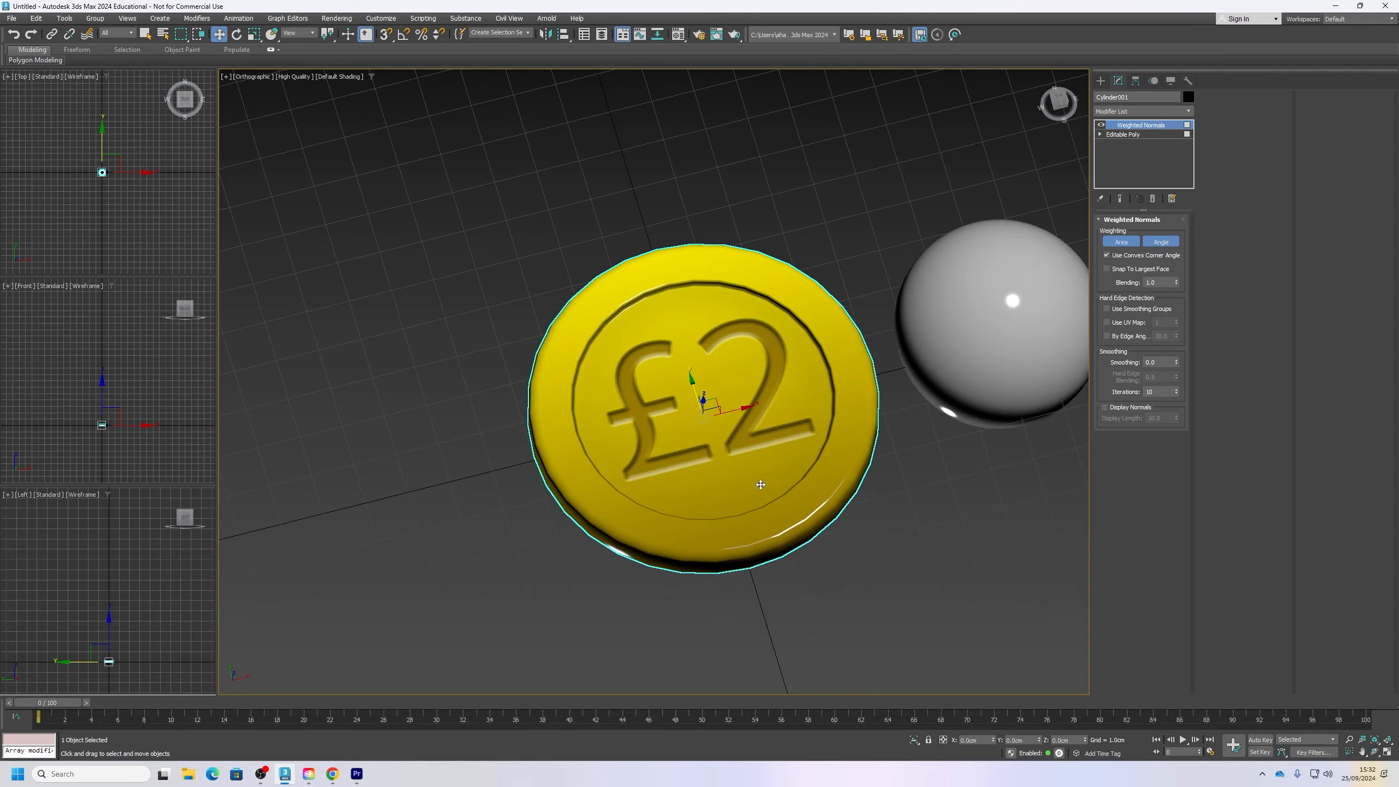
key(F4)
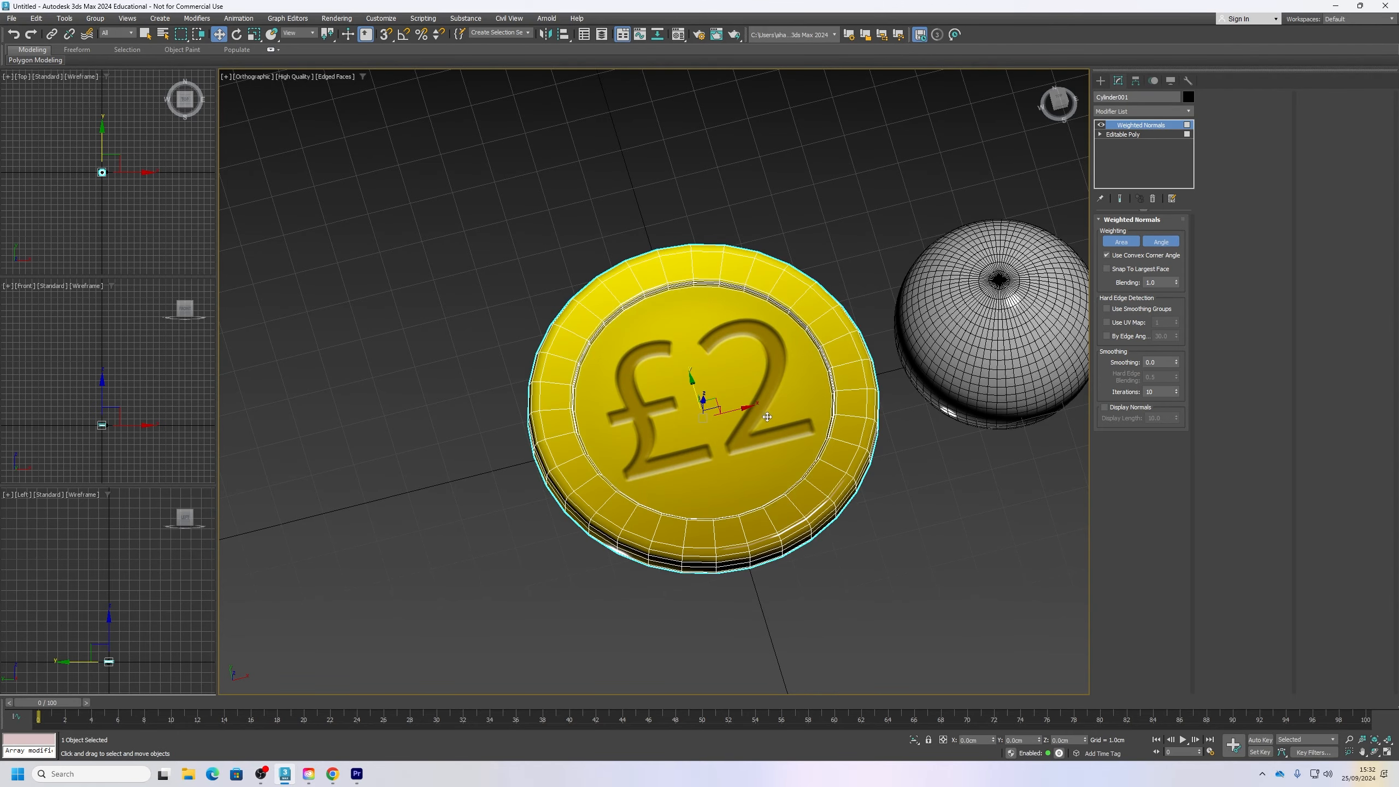
scroll(774, 430, up, 5)
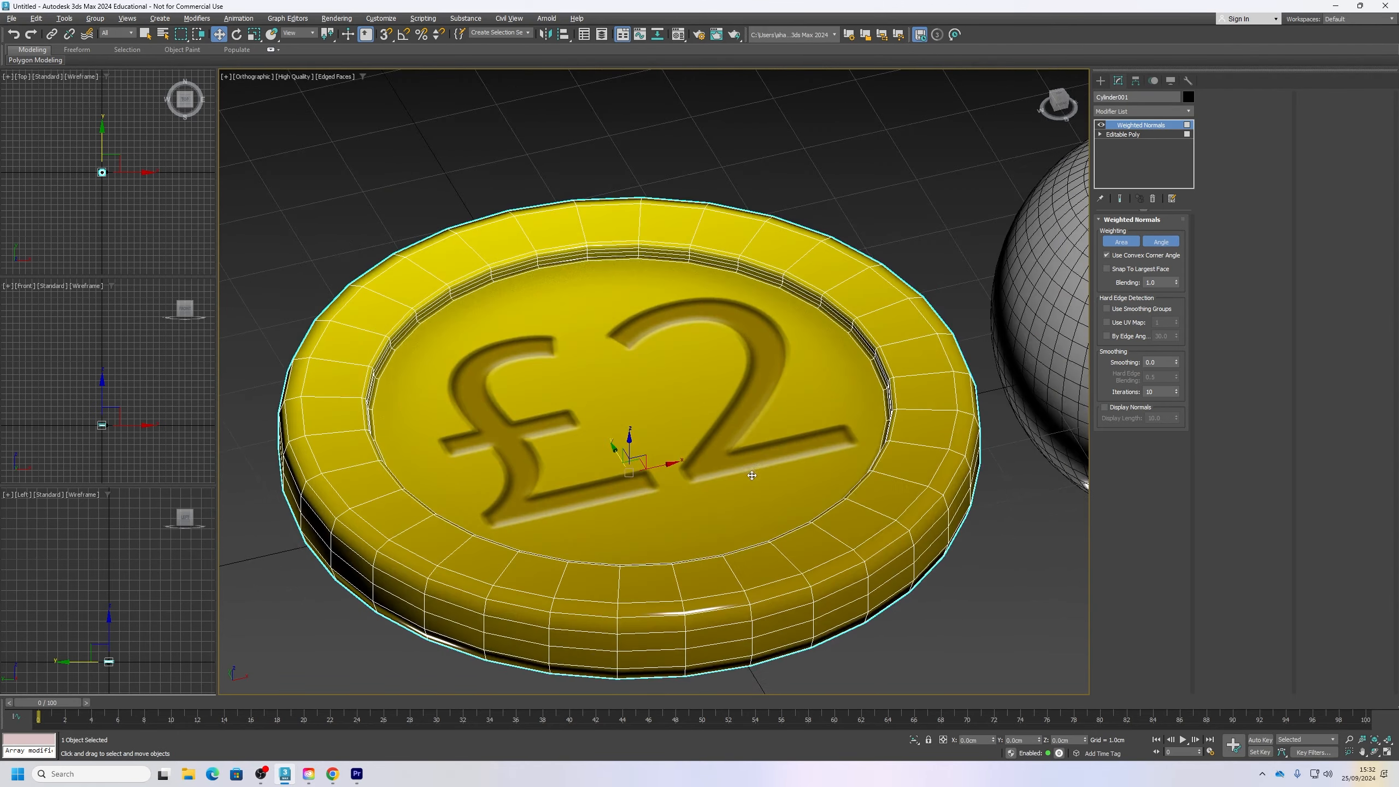